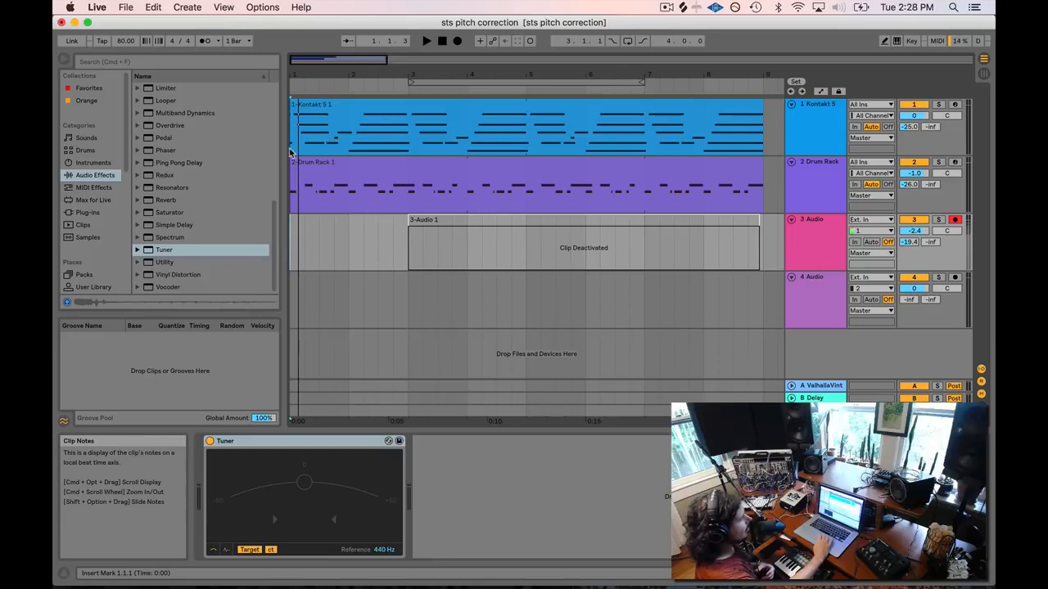
Reactivate the deactivated 3-Audio 1 vocal clip with the 0 key.
{"action": "left_click", "coordinate": [325, 167]}
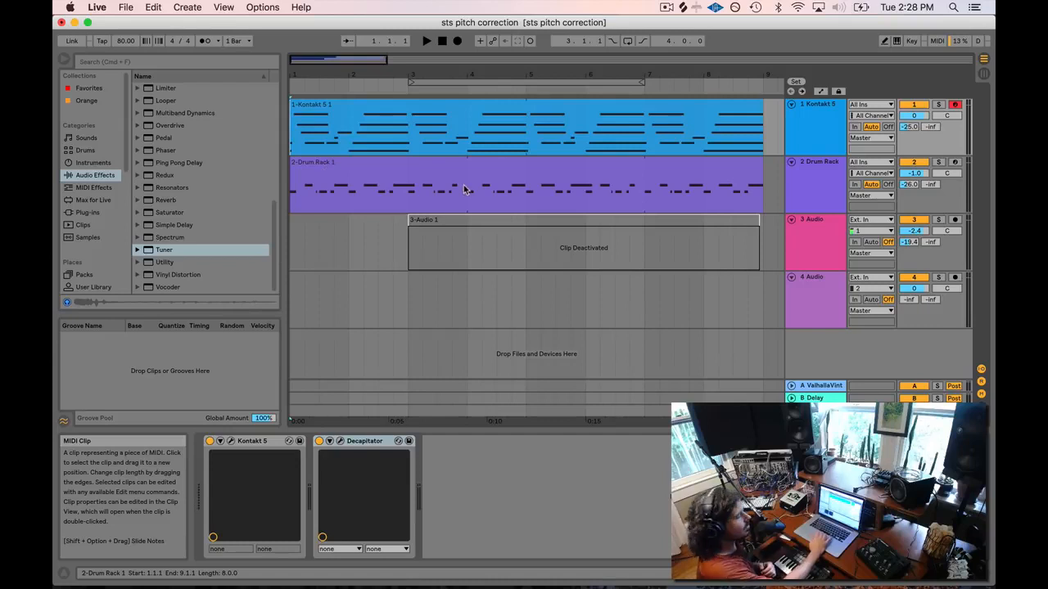
{"action": "left_click", "coordinate": [433, 222]}
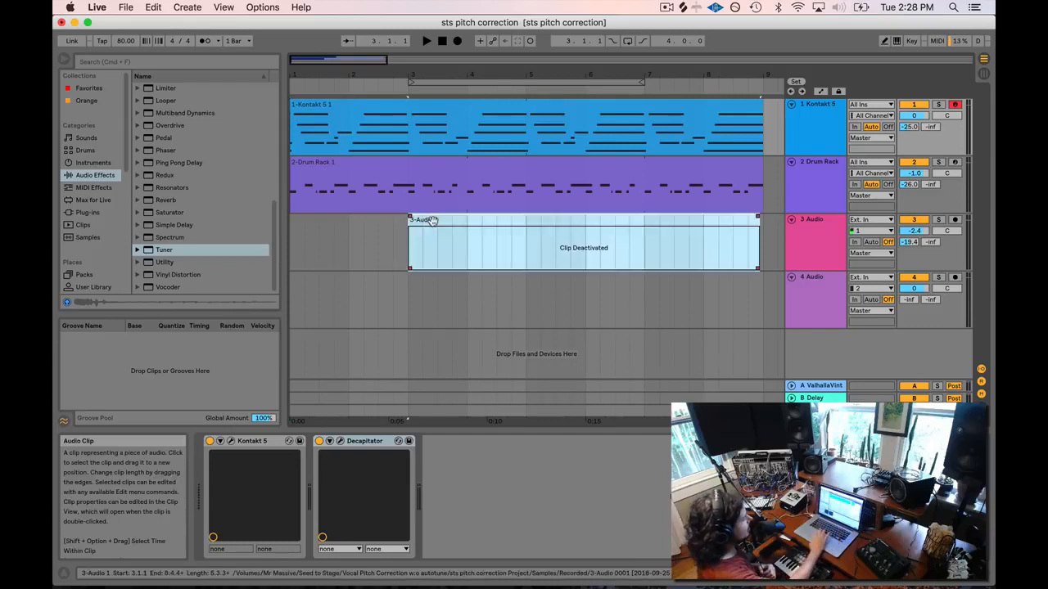
{"action": "key", "text": "0"}
Play the song from bar 1 to about bar 8, zoomed out, then show the 3 Audio track's devices.
{"action": "key", "text": "space"}
{"action": "left_click", "coordinate": [291, 208]}
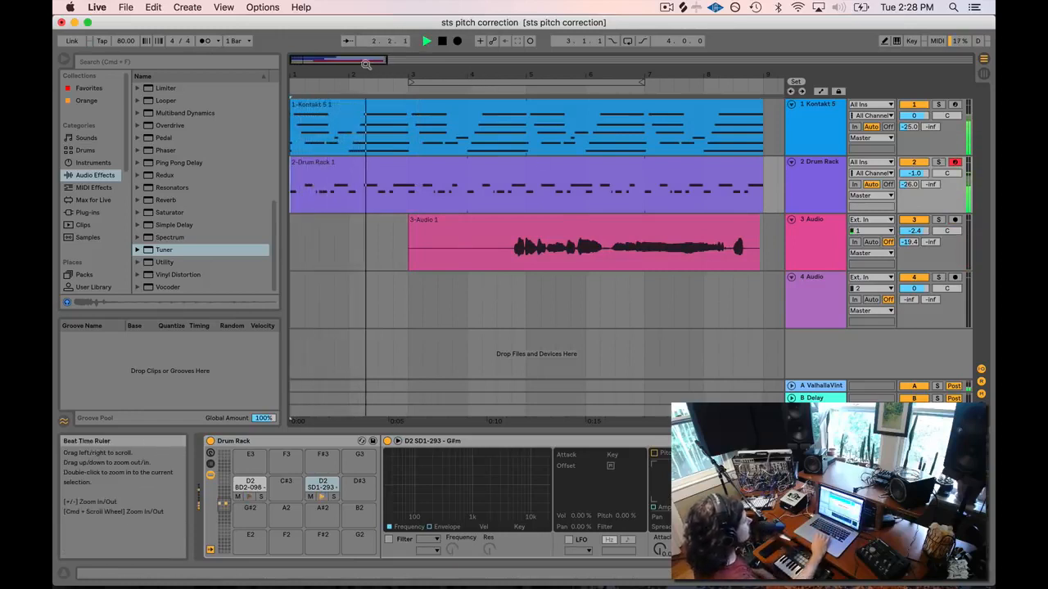
{"action": "key", "text": "minus"}
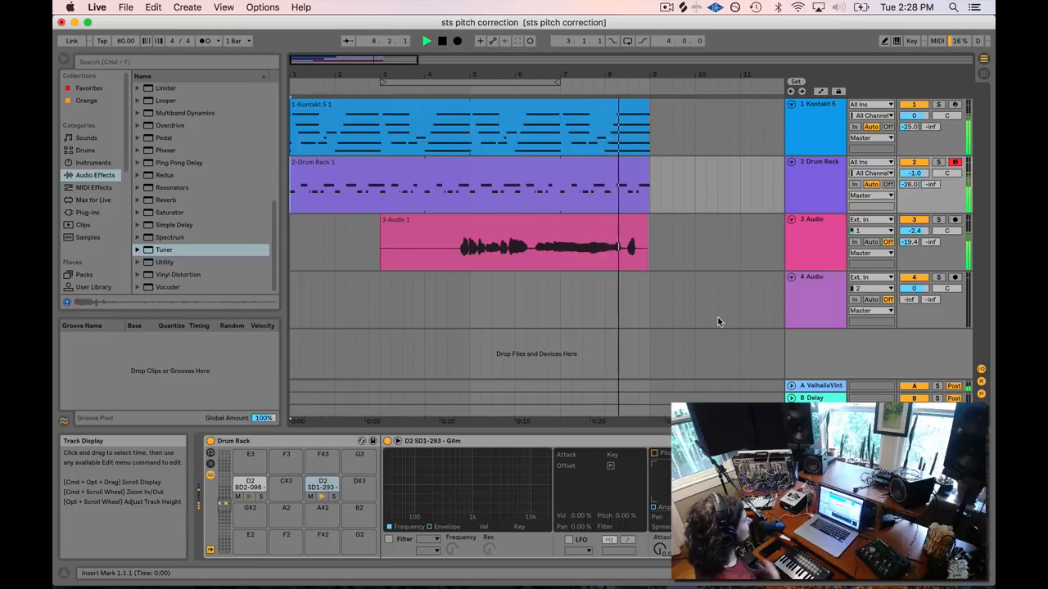
{"action": "key", "text": "space"}
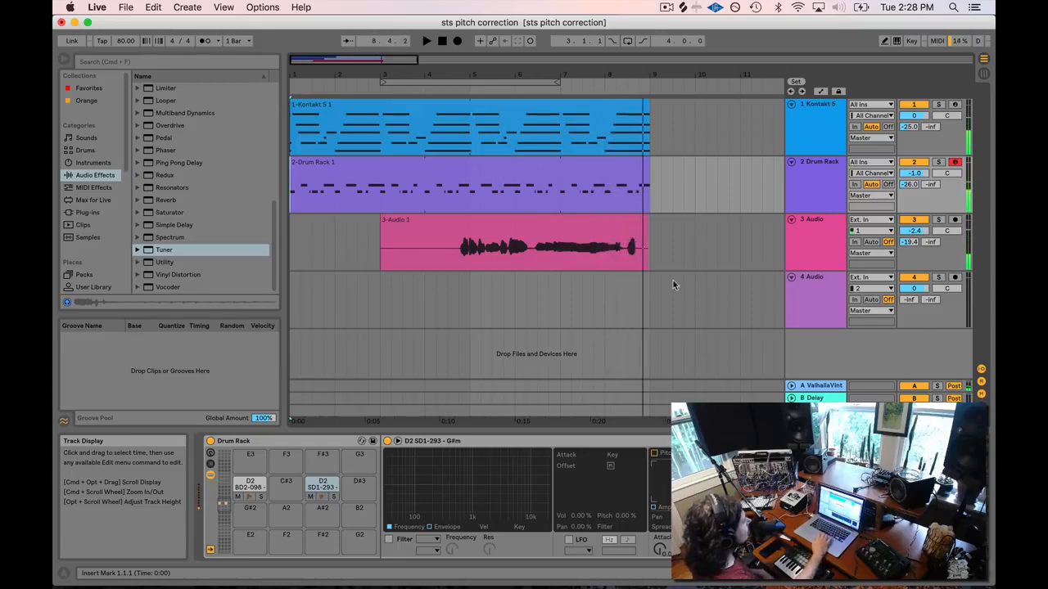
{"action": "left_click", "coordinate": [823, 230]}
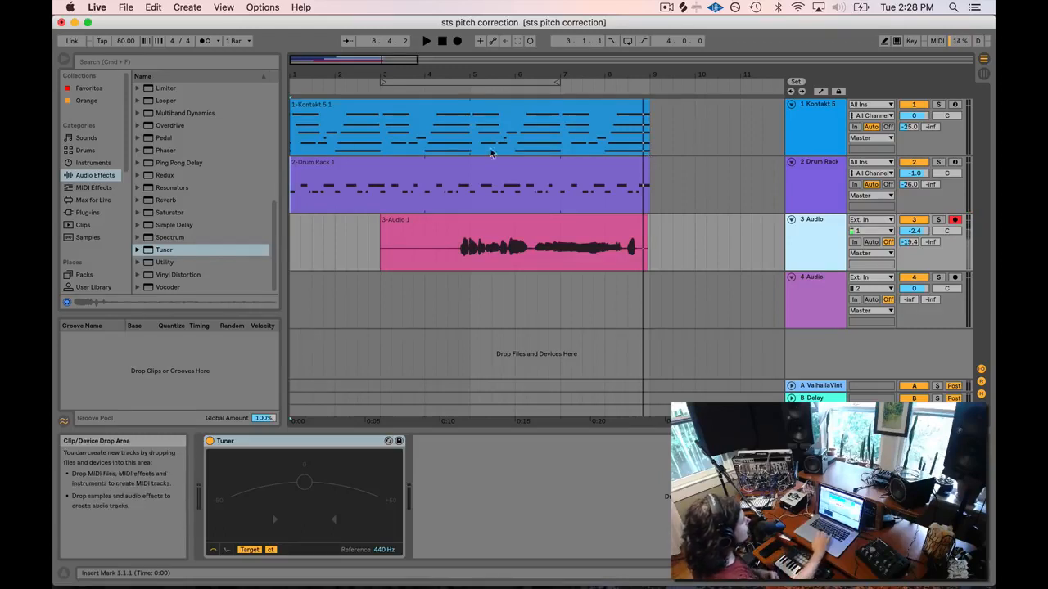
Replace the Tuner on the vocal track with a fresh Tuner from Audio Effects.
{"action": "left_click", "coordinate": [257, 442]}
{"action": "key", "text": "Delete"}
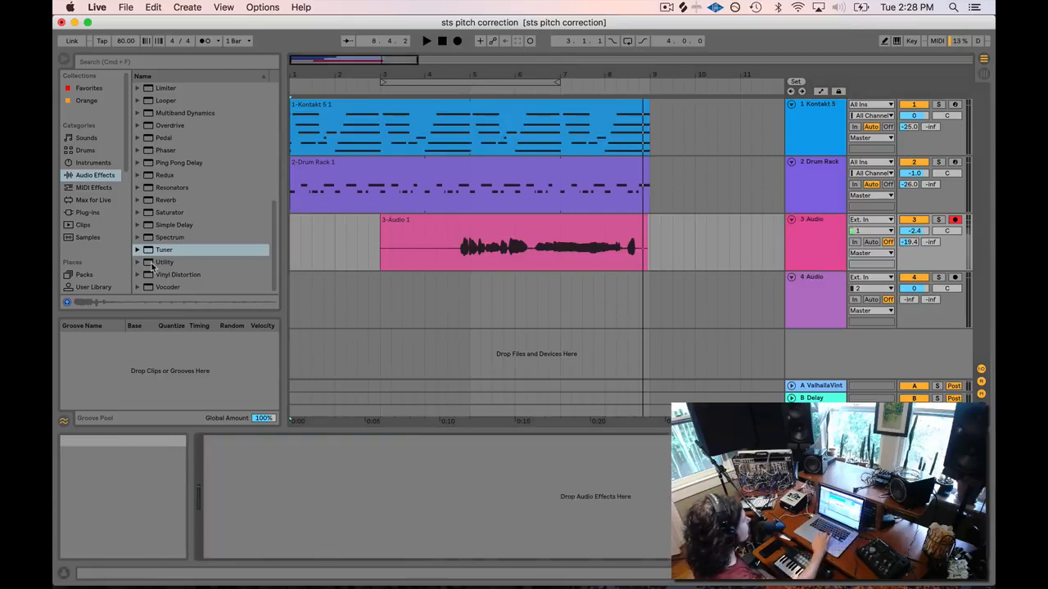
{"action": "left_click", "coordinate": [90, 175]}
{"action": "scroll", "coordinate": [172, 246], "scroll_direction": "down", "scroll_amount": 8}
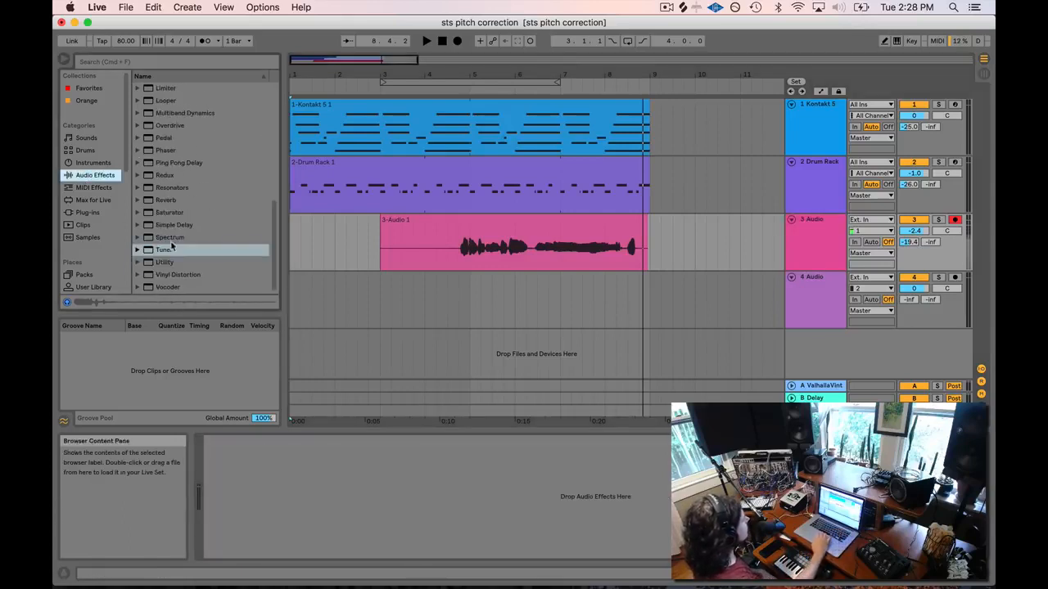
{"action": "left_click_drag", "start_coordinate": [147, 252], "coordinate": [453, 255]}
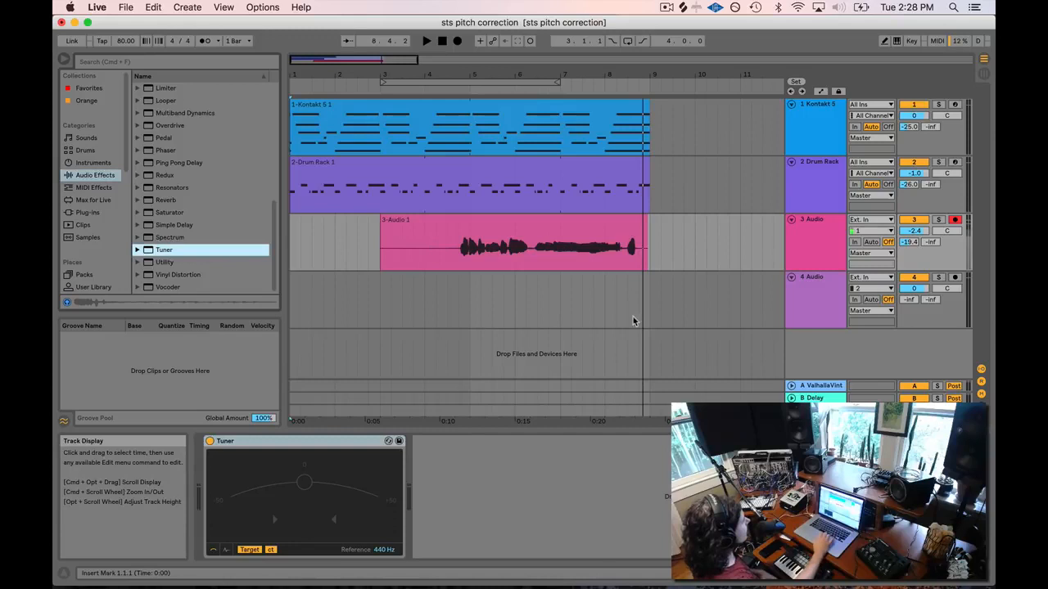
Play the vocal clip through the Tuner, then open the clip's settings.
{"action": "left_click", "coordinate": [448, 260]}
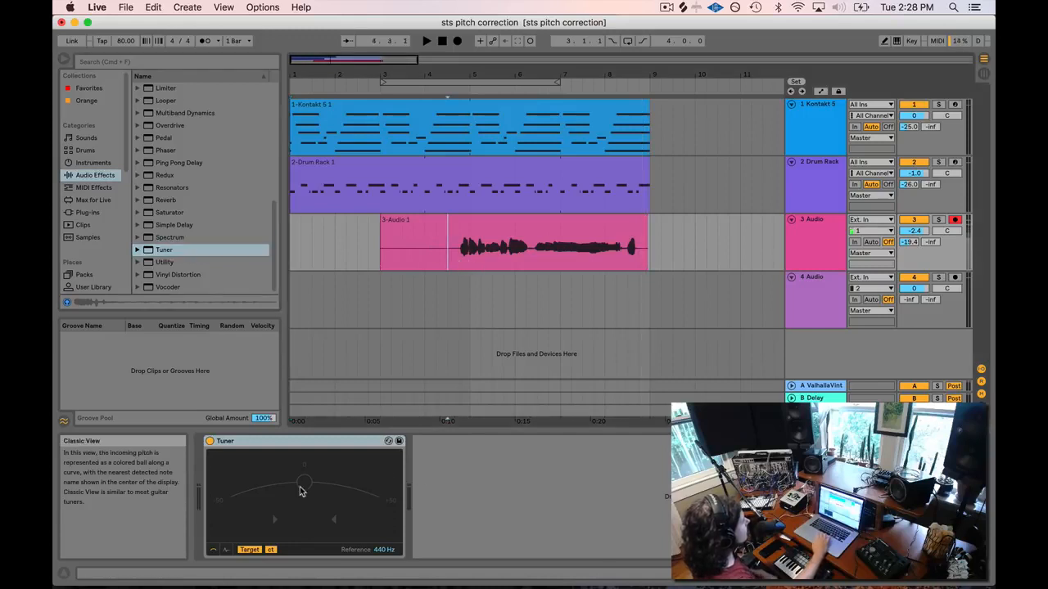
{"action": "left_click", "coordinate": [447, 258]}
{"action": "key", "text": "space"}
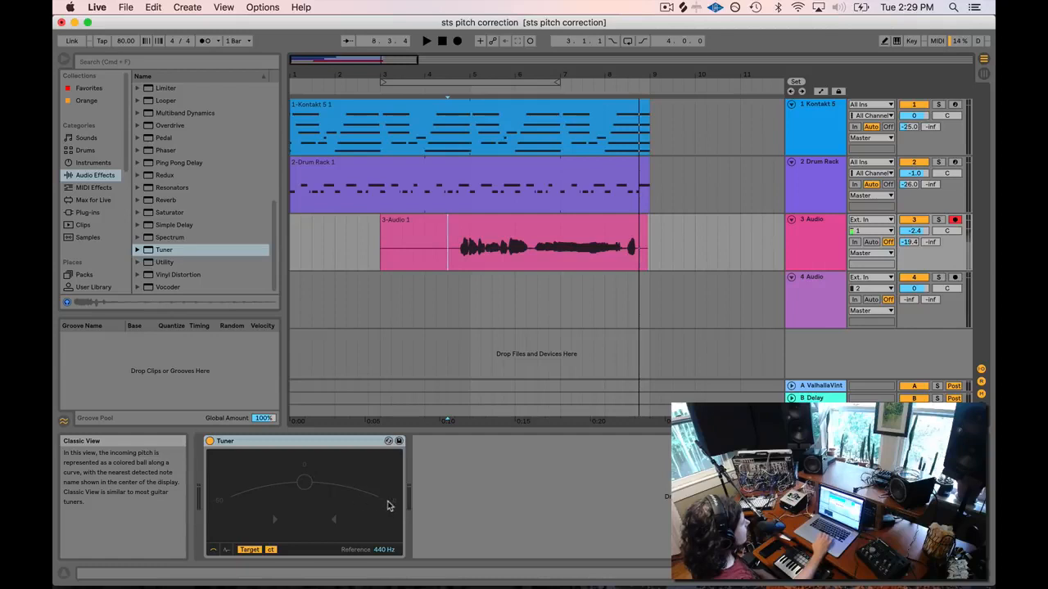
{"action": "double_click", "coordinate": [526, 251]}
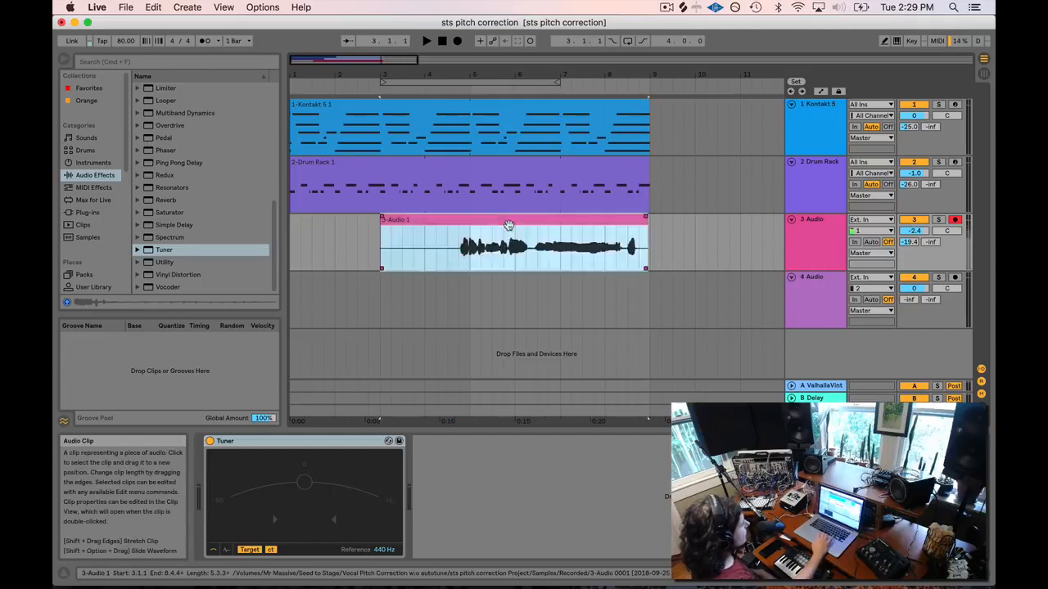
Start vocal playback from 4.4.1 with the clip's Detune field focused.
{"action": "left_click", "coordinate": [475, 219]}
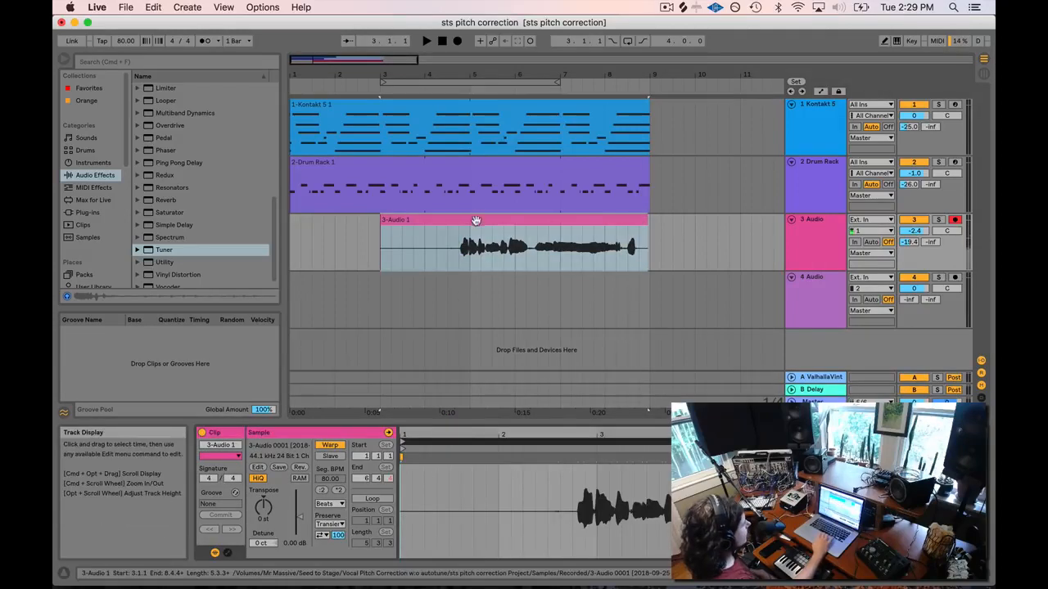
{"action": "left_click", "coordinate": [262, 544]}
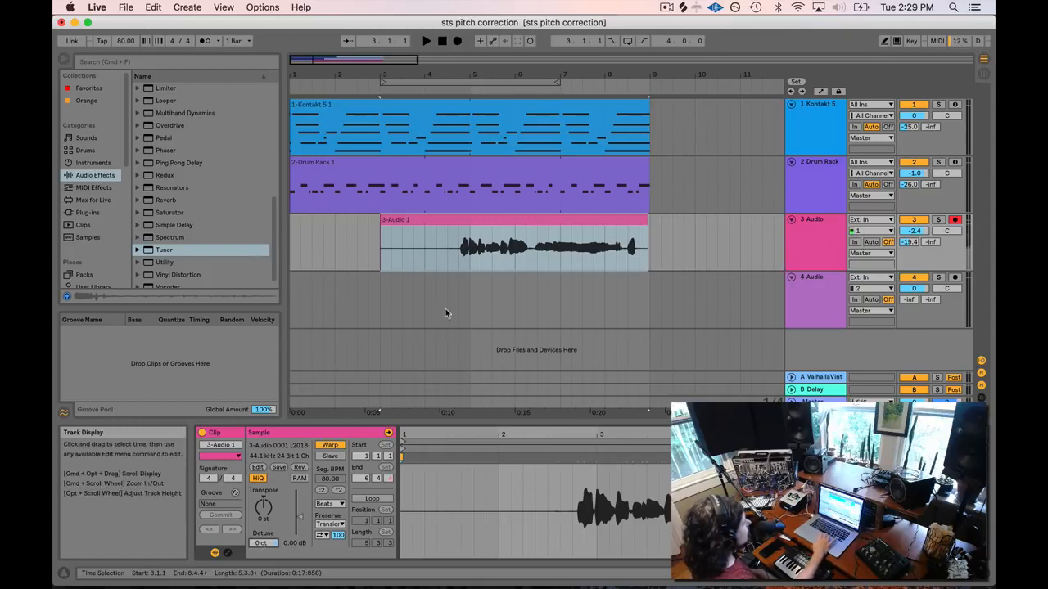
{"action": "left_click", "coordinate": [459, 245]}
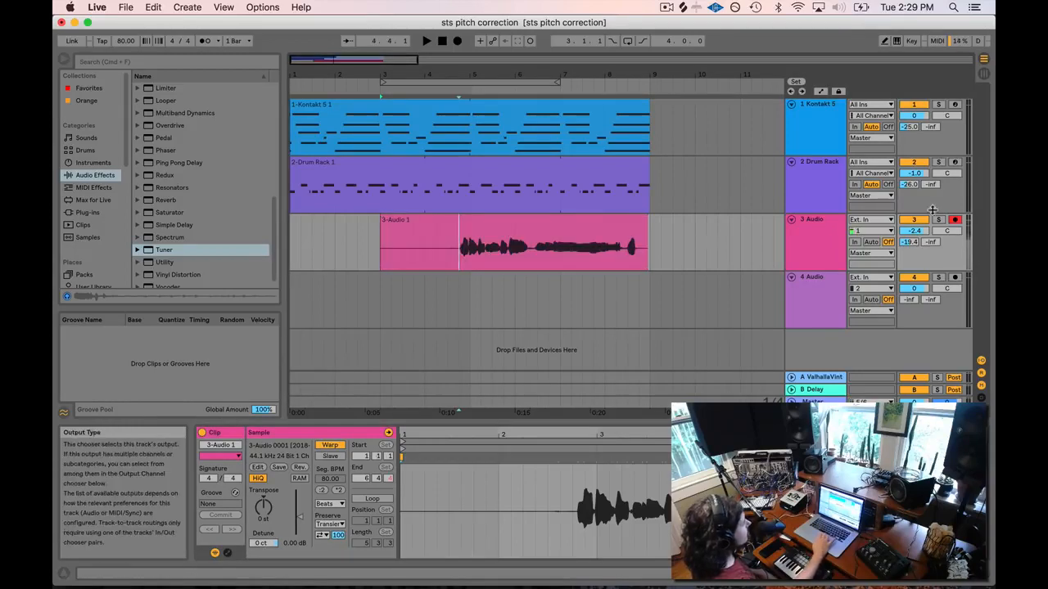
{"action": "key", "text": "space"}
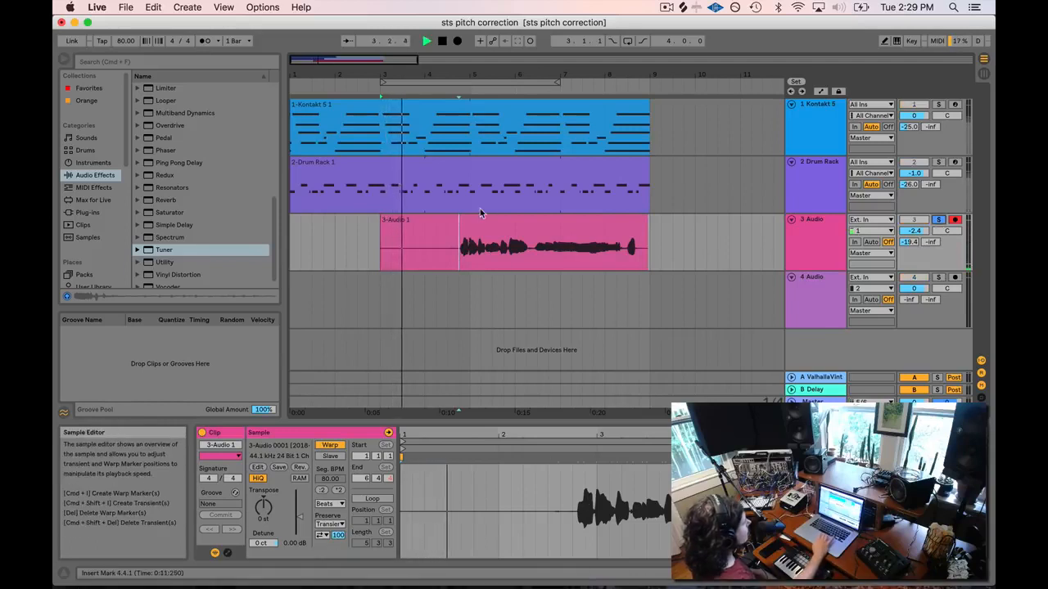
{"action": "key", "text": "space"}
{"action": "left_click", "coordinate": [458, 178]}
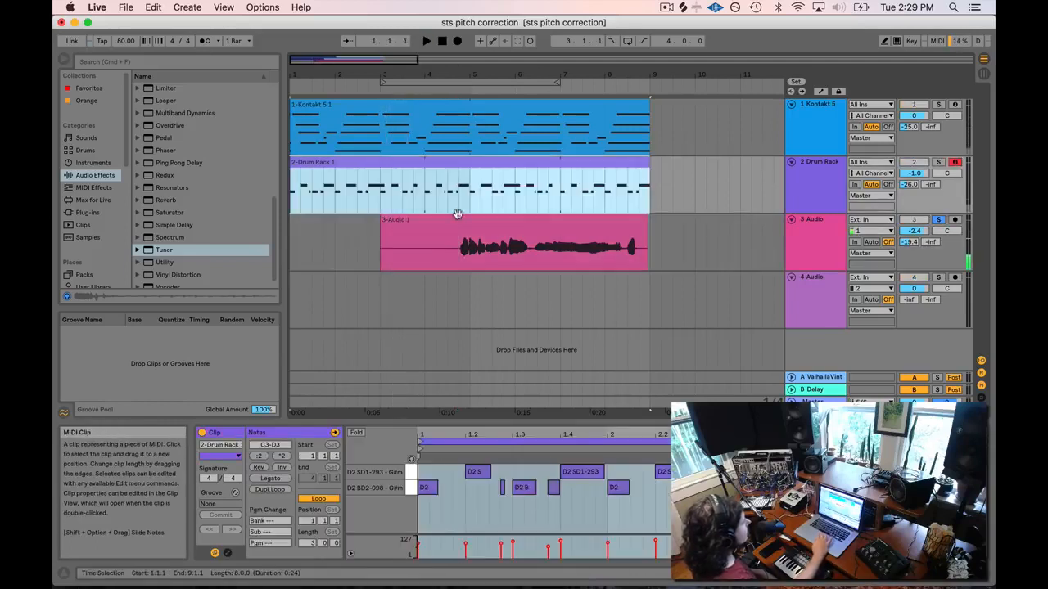
{"action": "left_click", "coordinate": [458, 234]}
{"action": "left_click", "coordinate": [459, 258]}
{"action": "key", "text": "space"}
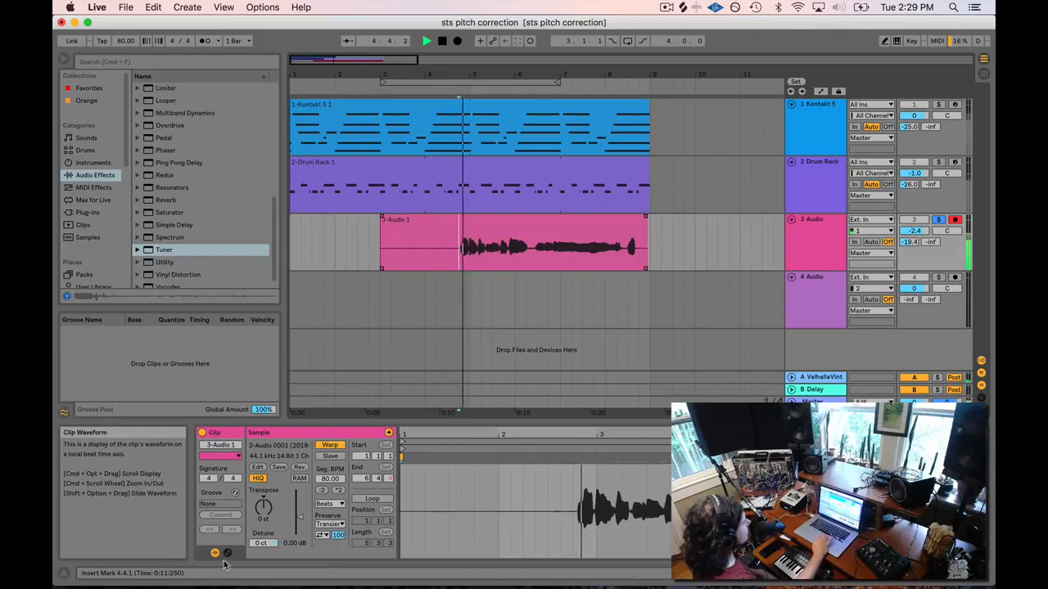
Drag the vocal clip's Detune down to -49 ct while listening.
{"action": "left_click_drag", "start_coordinate": [262, 543], "coordinate": [262, 583]}
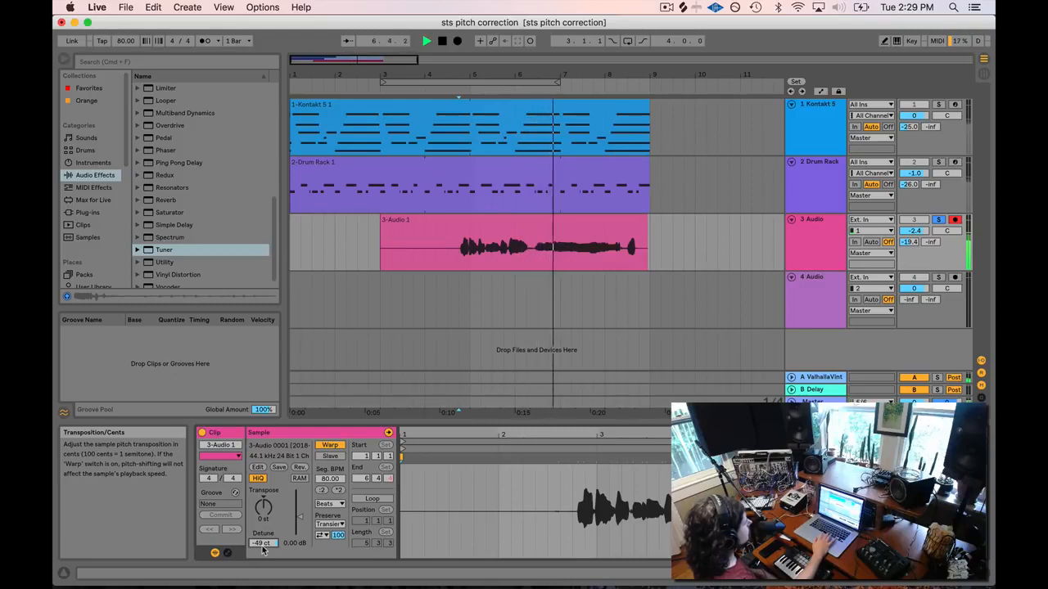
{"action": "key", "text": "space"}
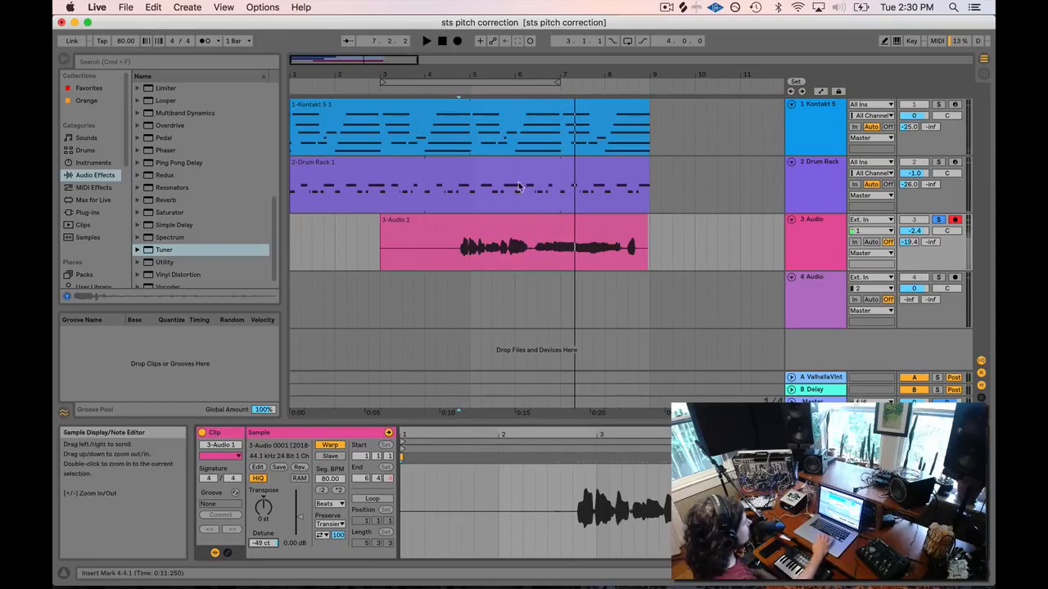
{"action": "left_click", "coordinate": [457, 91]}
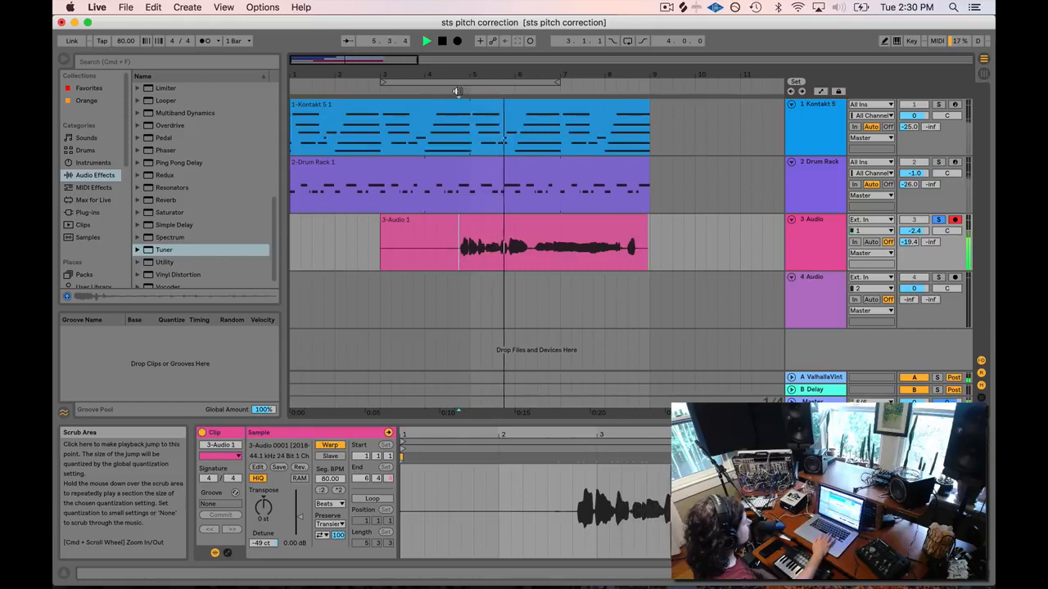
{"action": "key", "text": "space"}
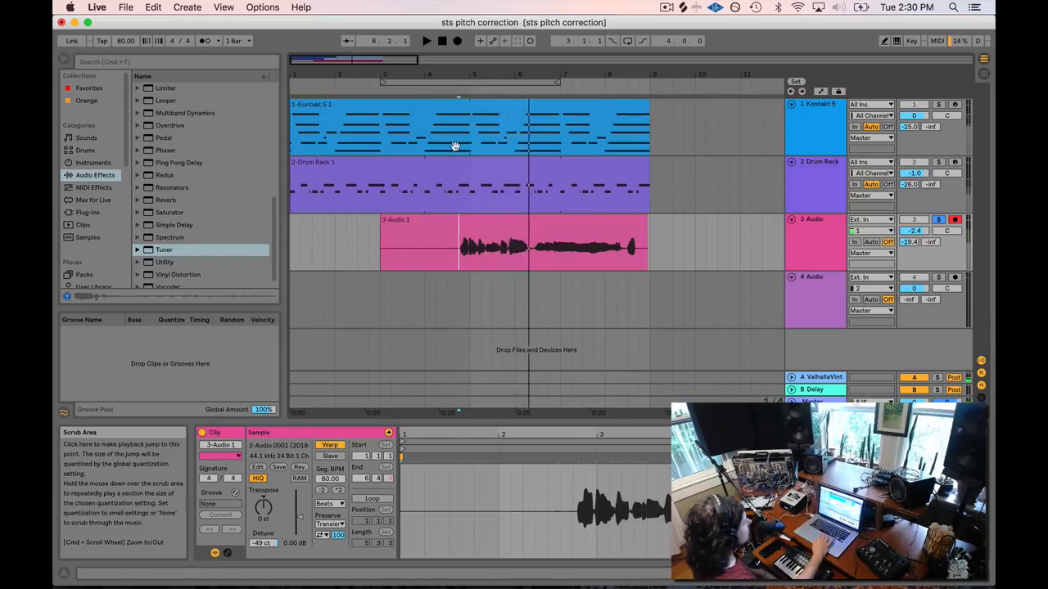
Reset the vocal clip's Detune to 0 ct and zoom the waveform near its start.
{"action": "left_click", "coordinate": [262, 543]}
{"action": "type", "text": "0"}
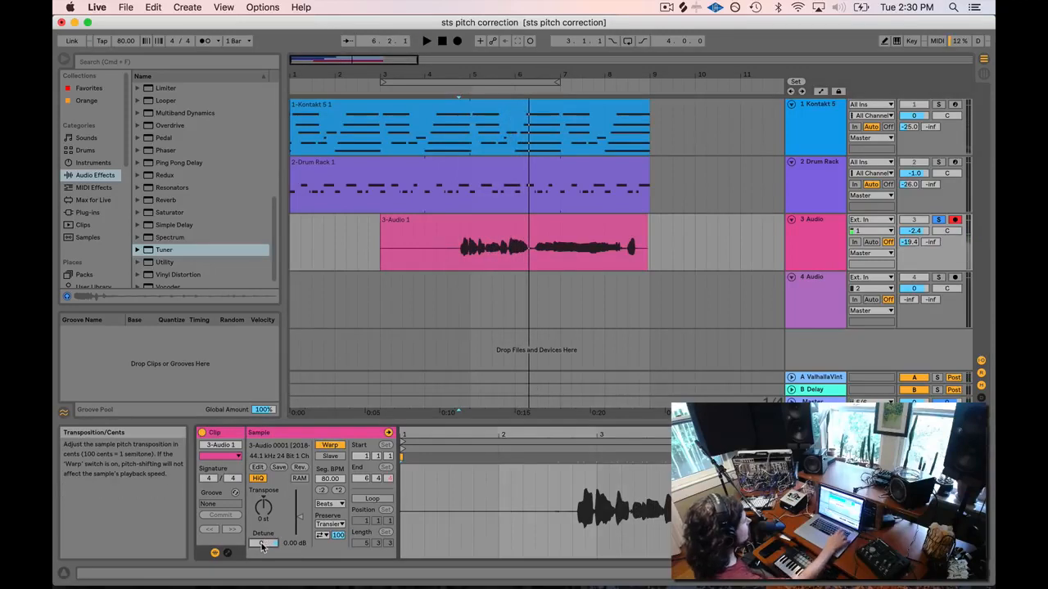
{"action": "key", "text": "Return"}
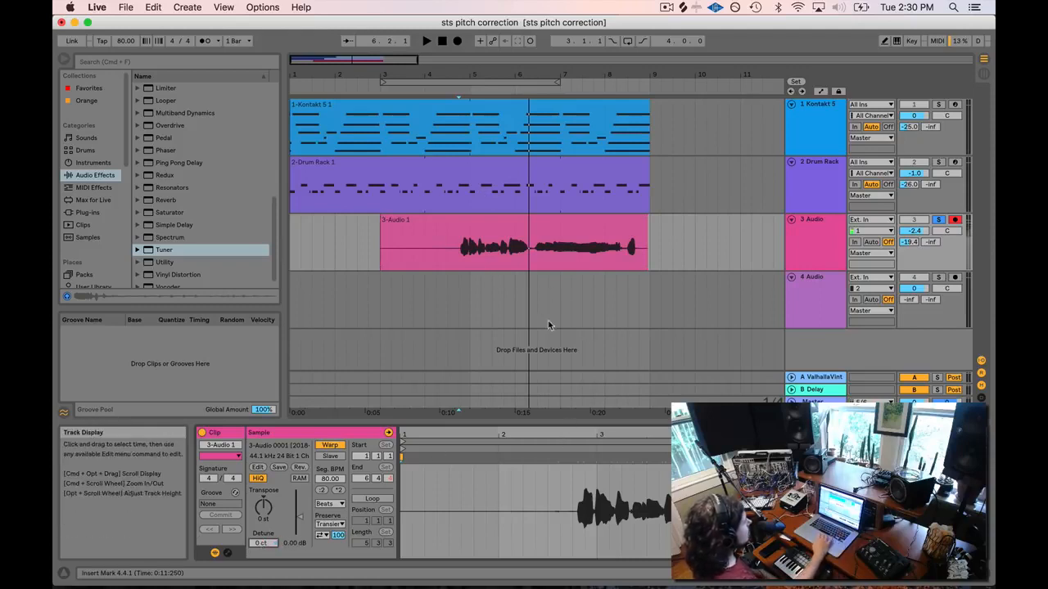
{"action": "left_click_drag", "start_coordinate": [585, 436], "coordinate": [586, 452]}
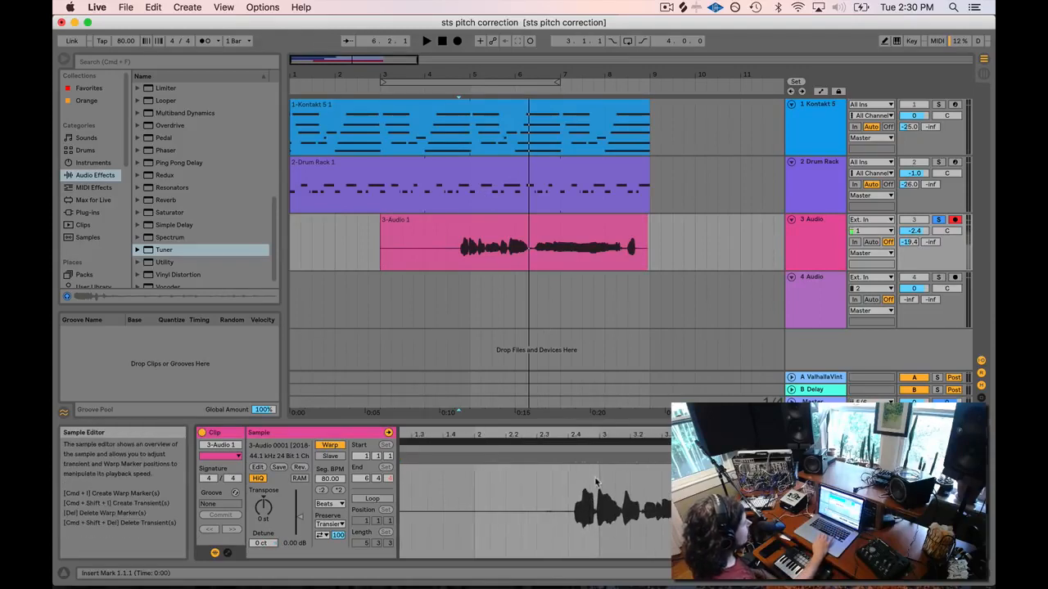
{"action": "double_click", "coordinate": [816, 228]}
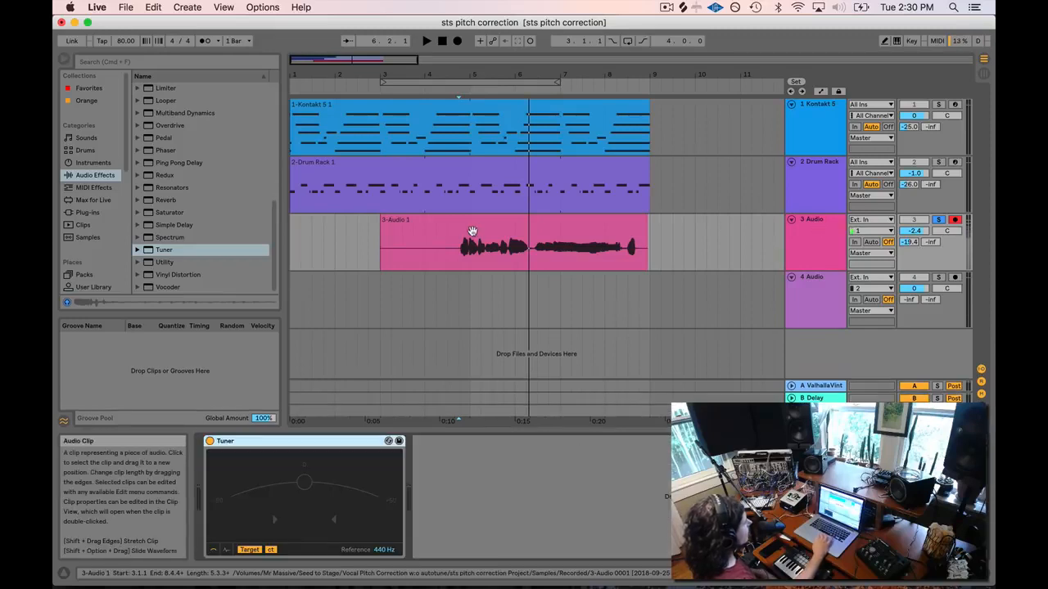
{"action": "left_click_drag", "start_coordinate": [327, 59], "coordinate": [337, 59]}
{"action": "left_click", "coordinate": [421, 258]}
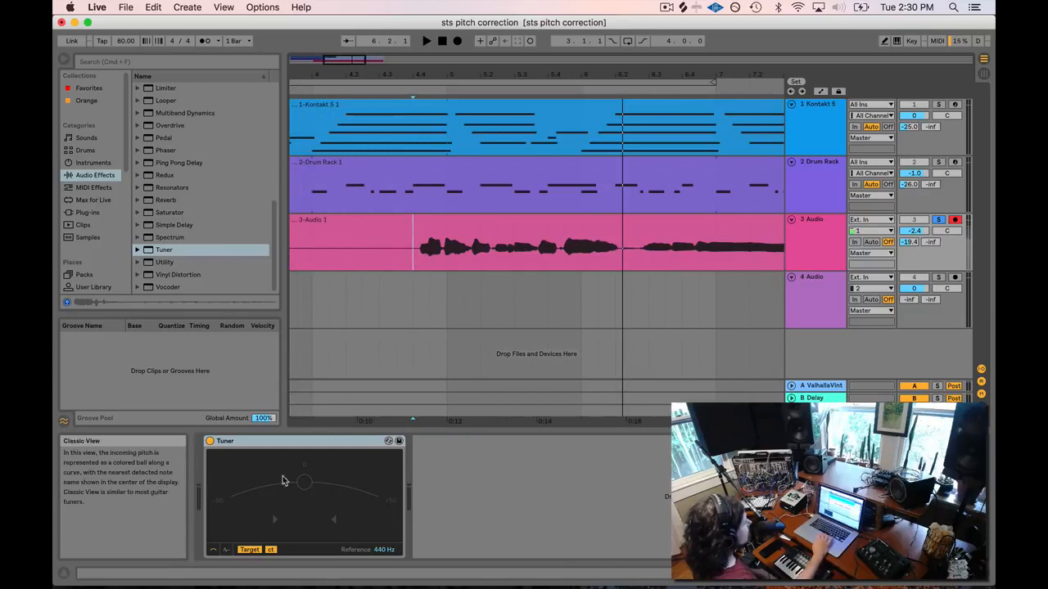
{"action": "left_click", "coordinate": [380, 259]}
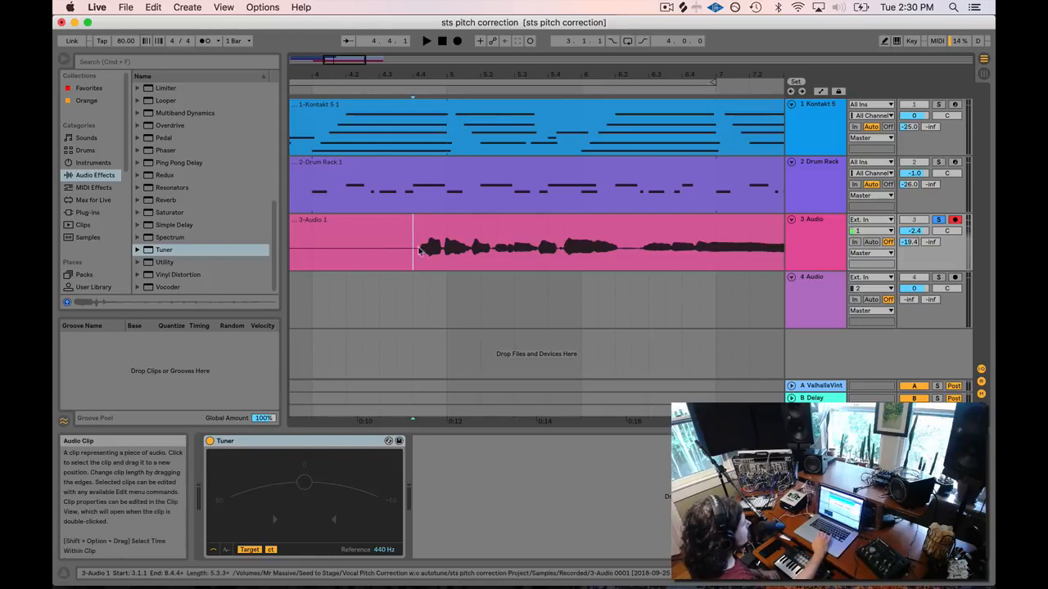
{"action": "left_click_drag", "start_coordinate": [343, 58], "coordinate": [310, 61]}
{"action": "left_click", "coordinate": [345, 262]}
{"action": "left_click", "coordinate": [378, 262]}
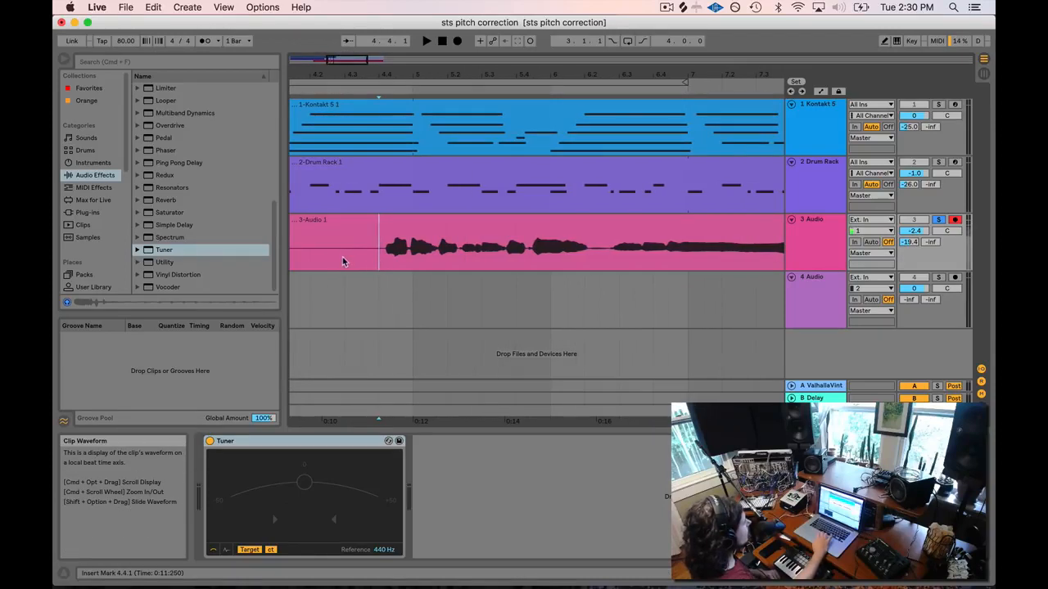
{"action": "key", "text": "space"}
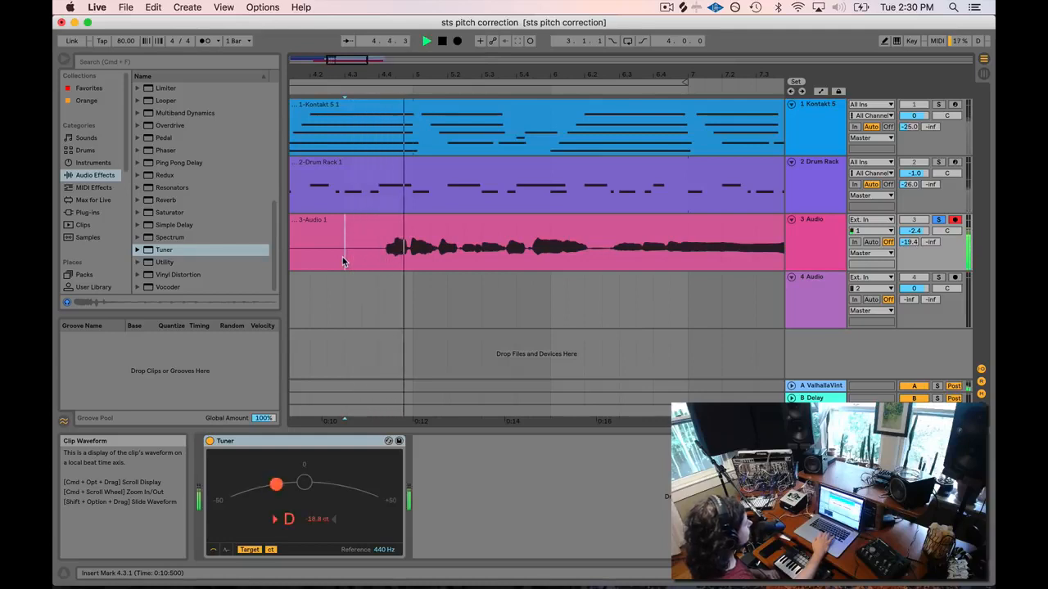
{"action": "left_click", "coordinate": [382, 262]}
{"action": "left_click", "coordinate": [312, 263]}
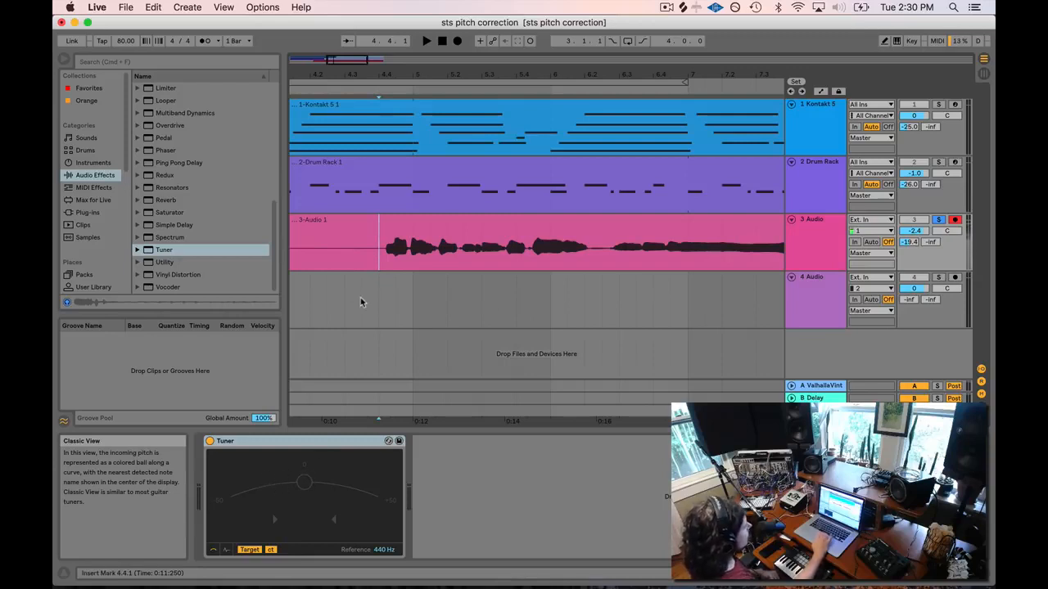
{"action": "key", "text": "space"}
{"action": "left_click", "coordinate": [361, 264]}
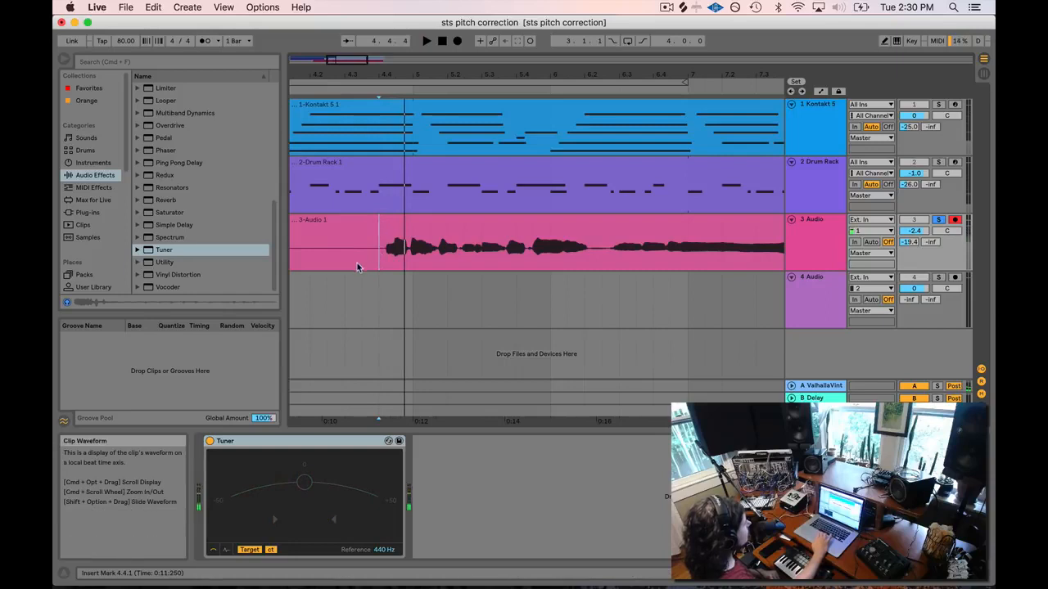
{"action": "key", "text": "space"}
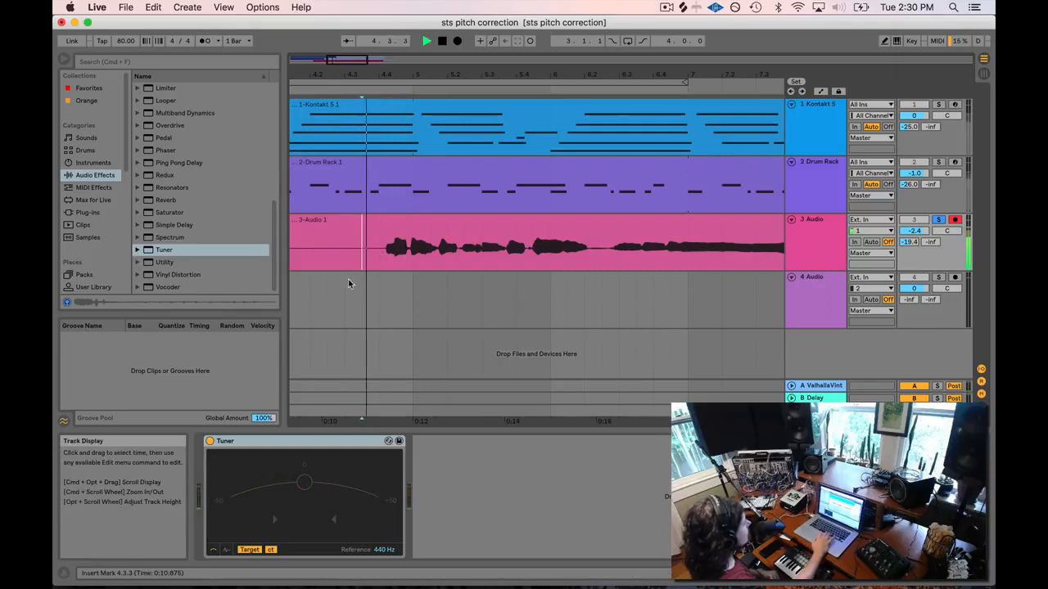
{"action": "key", "text": "space"}
{"action": "key", "text": "space"}
{"action": "left_click", "coordinate": [380, 257]}
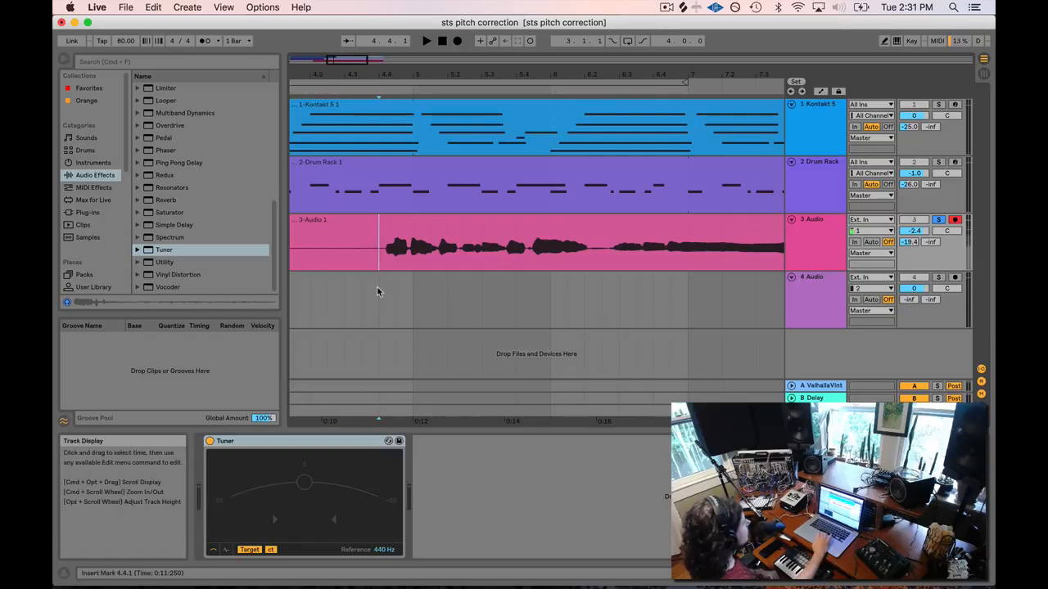
Loop the first syllable from 4.4.1 to 5.1.1 and zoom in on it.
{"action": "left_click_drag", "start_coordinate": [376, 264], "coordinate": [412, 263]}
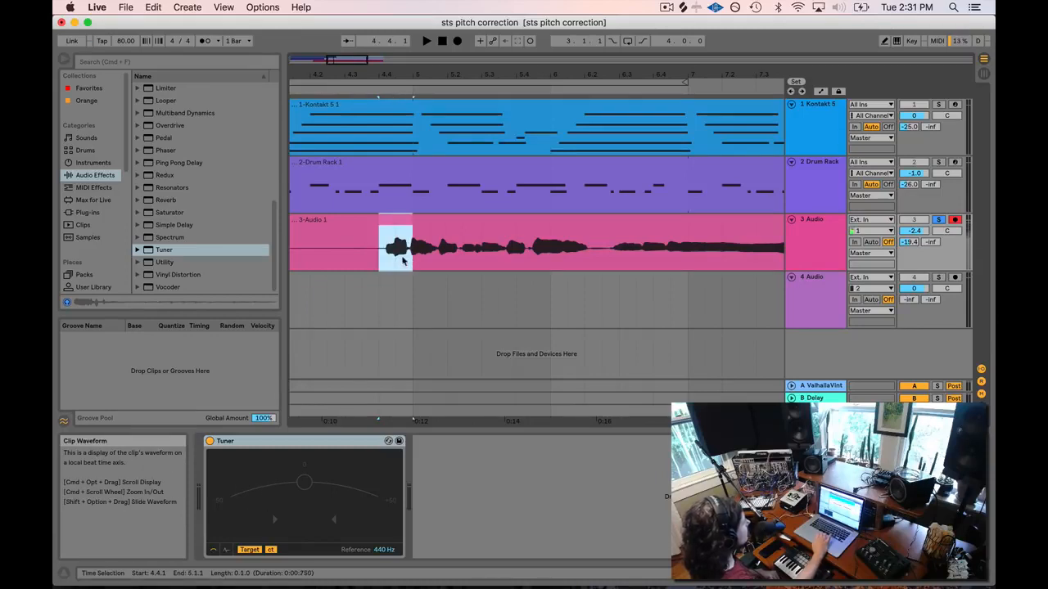
{"action": "right_click", "coordinate": [402, 261]}
{"action": "left_click", "coordinate": [434, 401]}
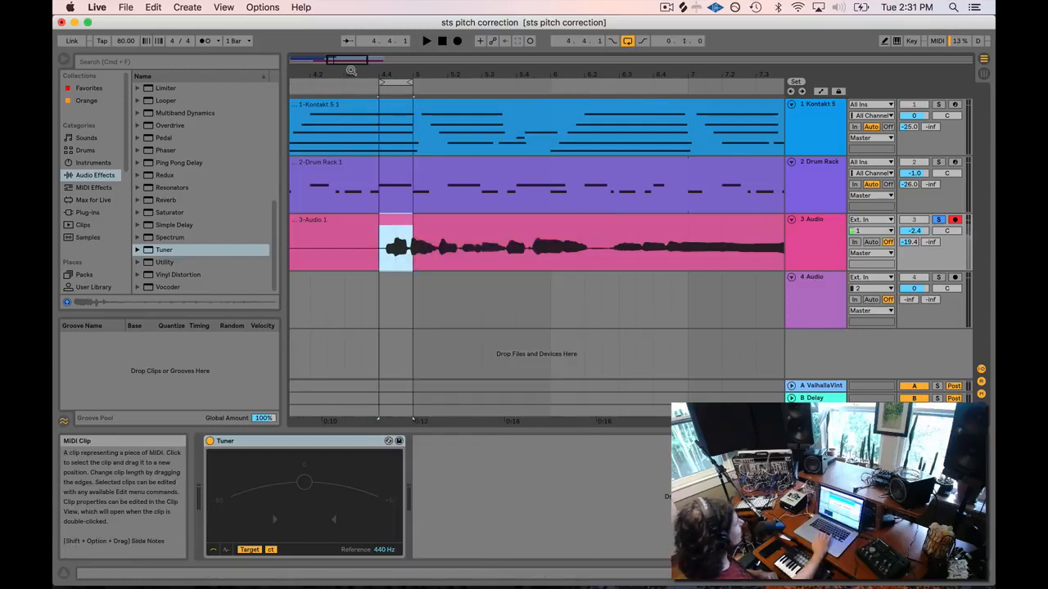
{"action": "left_click_drag", "start_coordinate": [353, 73], "coordinate": [354, 103]}
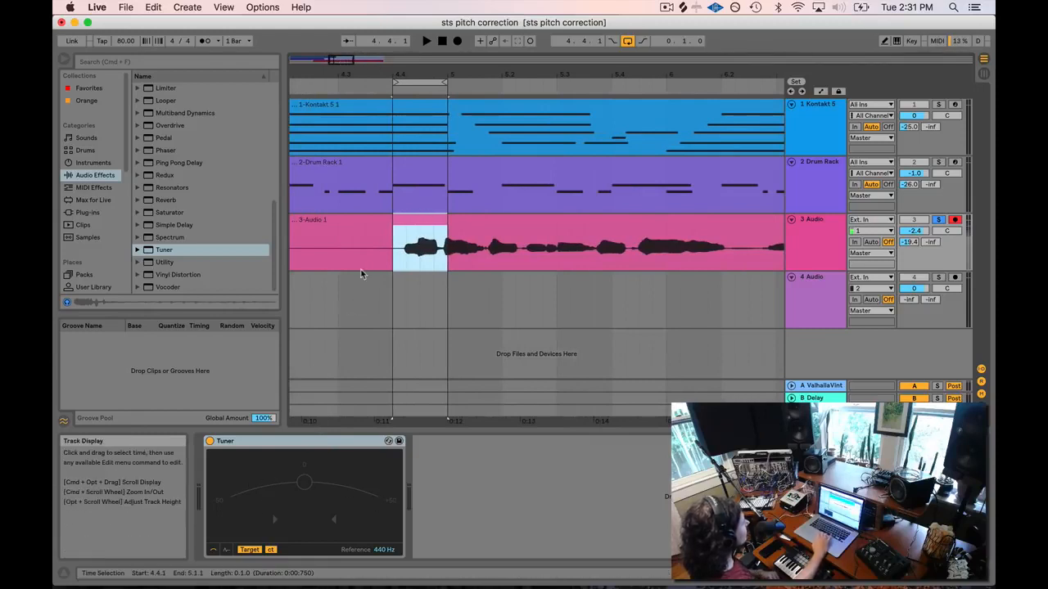
Play the looped syllable twice to read its pitch on the Tuner.
{"action": "key", "text": "space"}
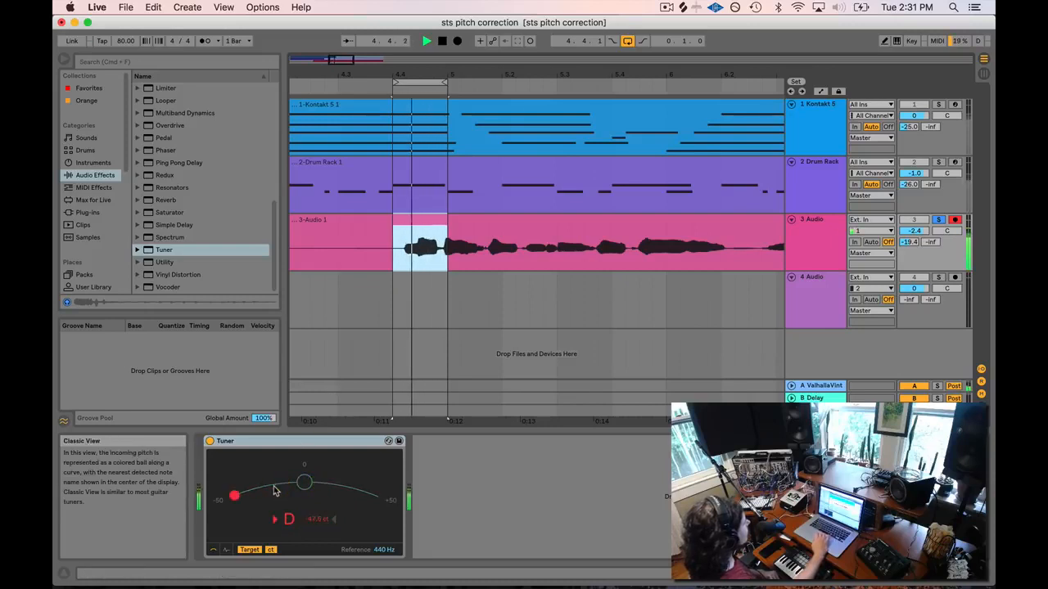
{"action": "key", "text": "space"}
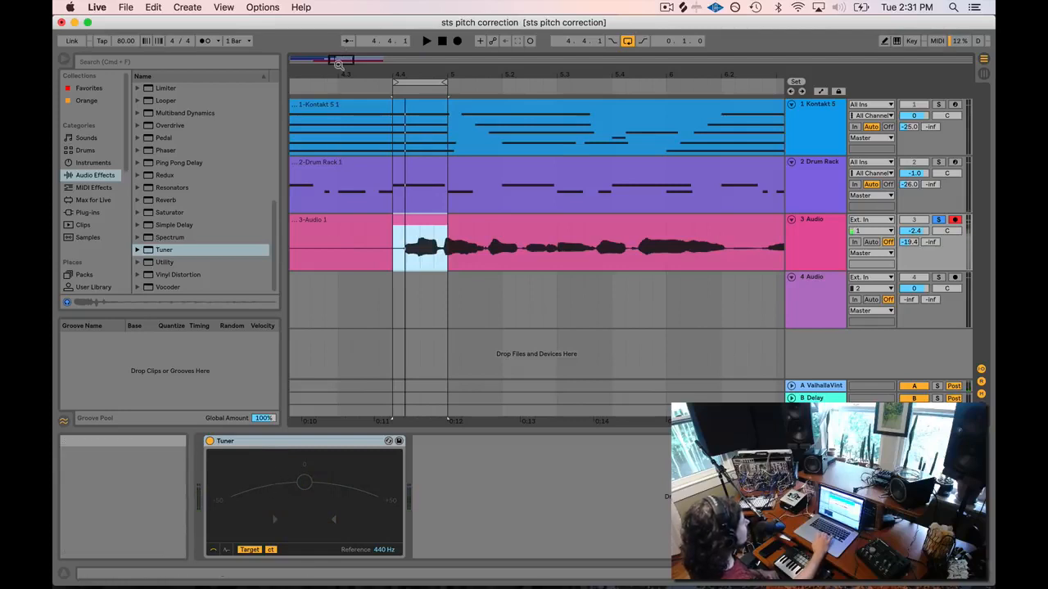
{"action": "left_click_drag", "start_coordinate": [337, 61], "coordinate": [338, 93]}
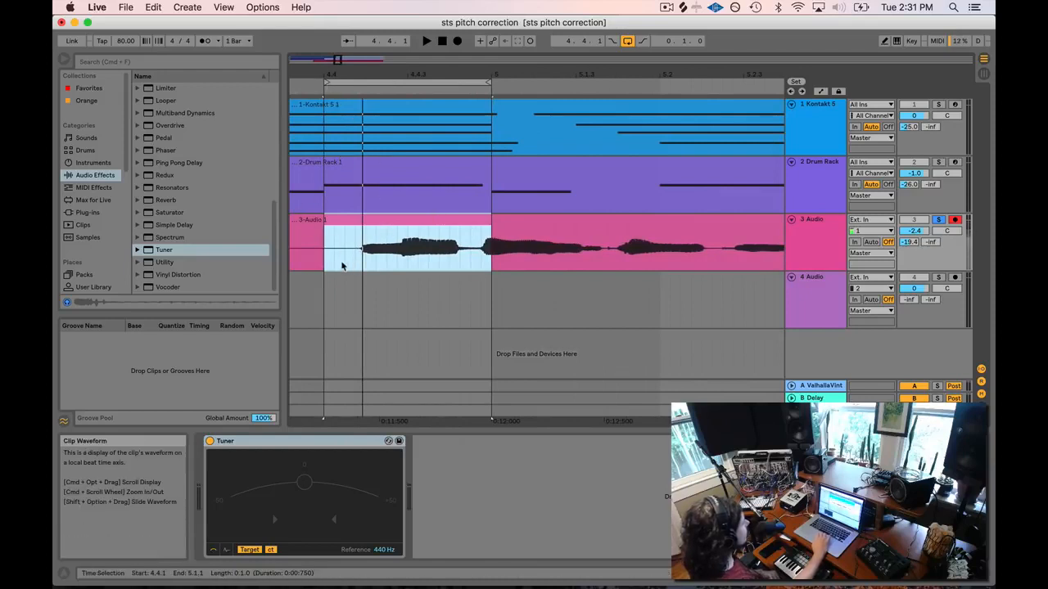
{"action": "key", "text": "space"}
{"action": "key", "text": "space"}
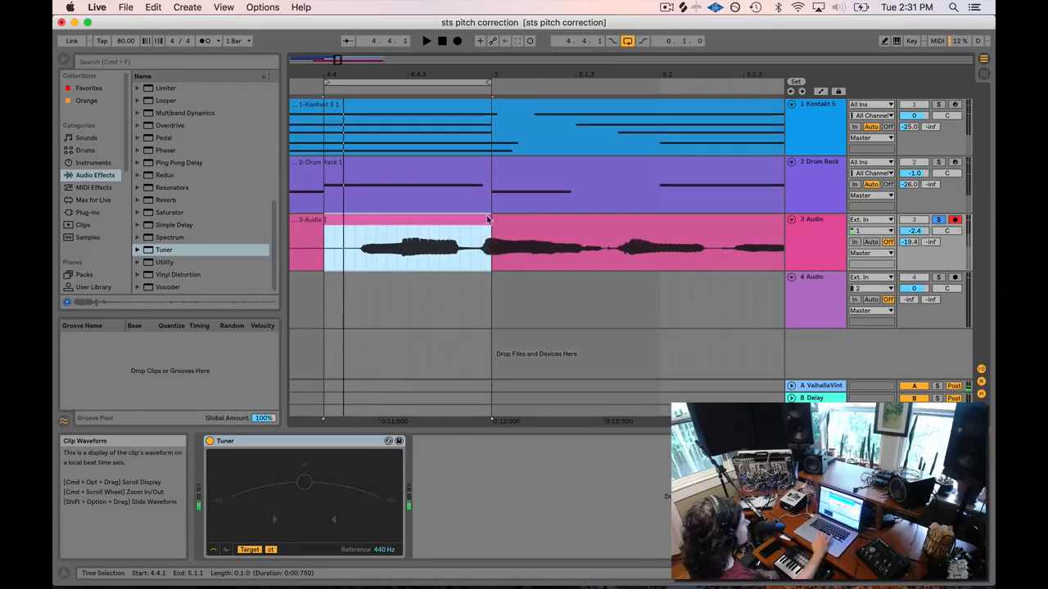
{"action": "left_click", "coordinate": [486, 83]}
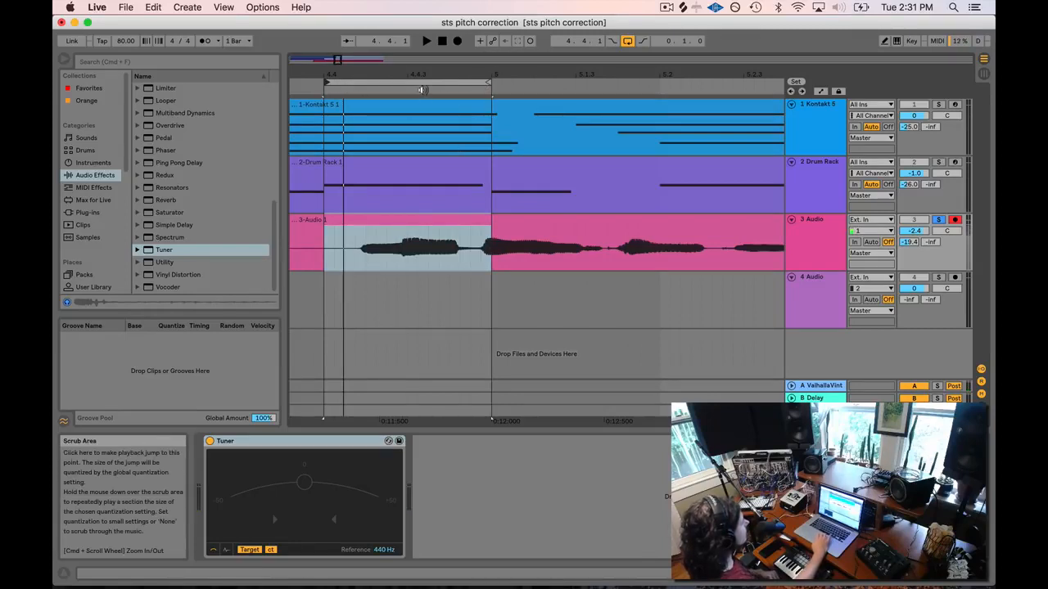
Turn off arrangement looping and clear the selection in the vocal.
{"action": "left_click", "coordinate": [421, 82]}
{"action": "left_click", "coordinate": [628, 41]}
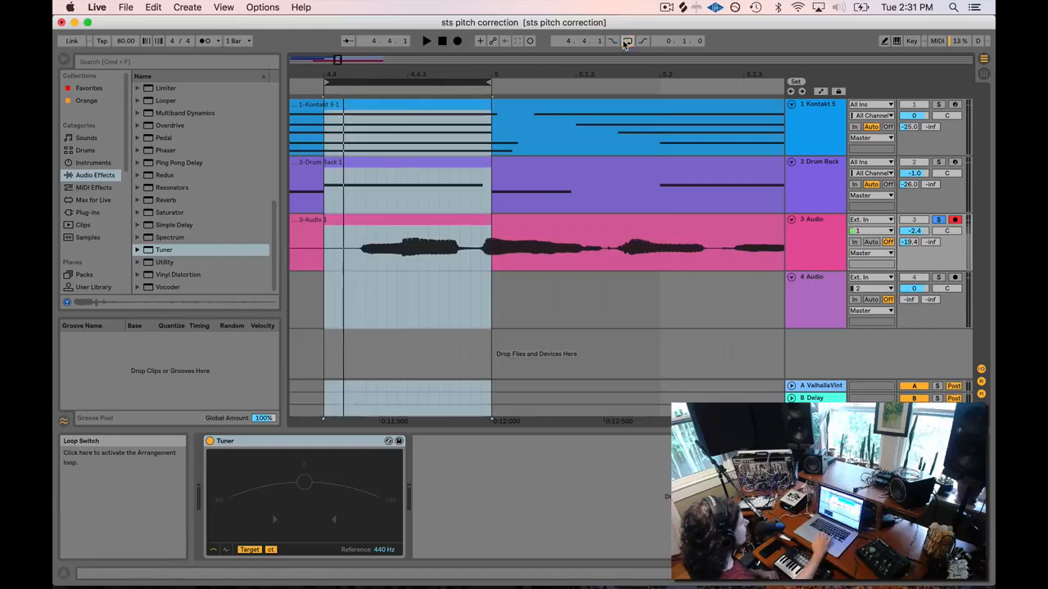
{"action": "left_click", "coordinate": [464, 252]}
{"action": "left_click", "coordinate": [412, 264]}
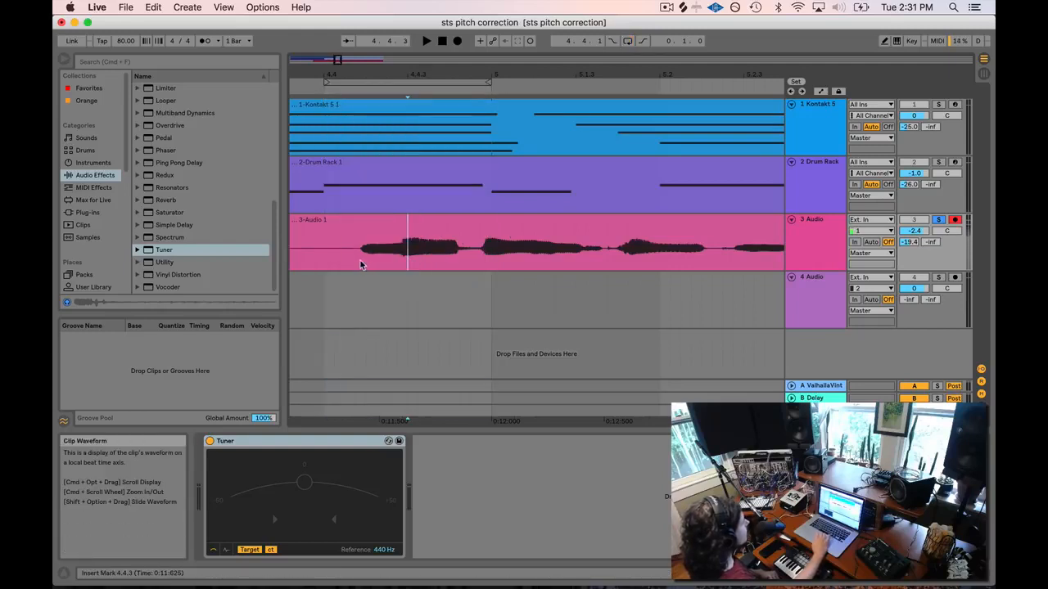
Split 4.4.1–4.4.4 into its own clip with Cmd+E and open that clip's details.
{"action": "left_click_drag", "start_coordinate": [360, 265], "coordinate": [473, 259]}
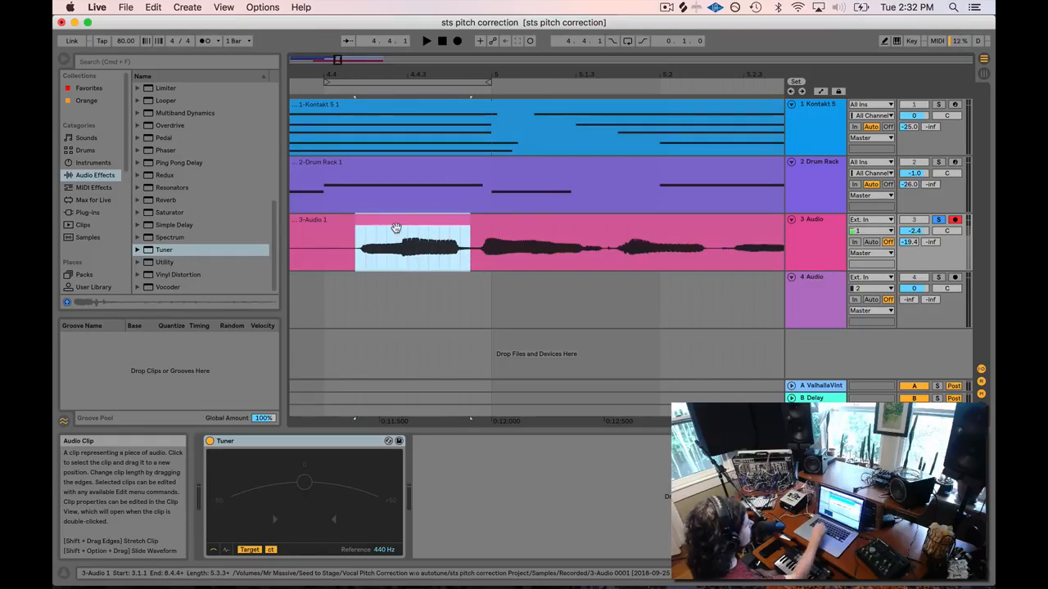
{"action": "key", "text": "super+e"}
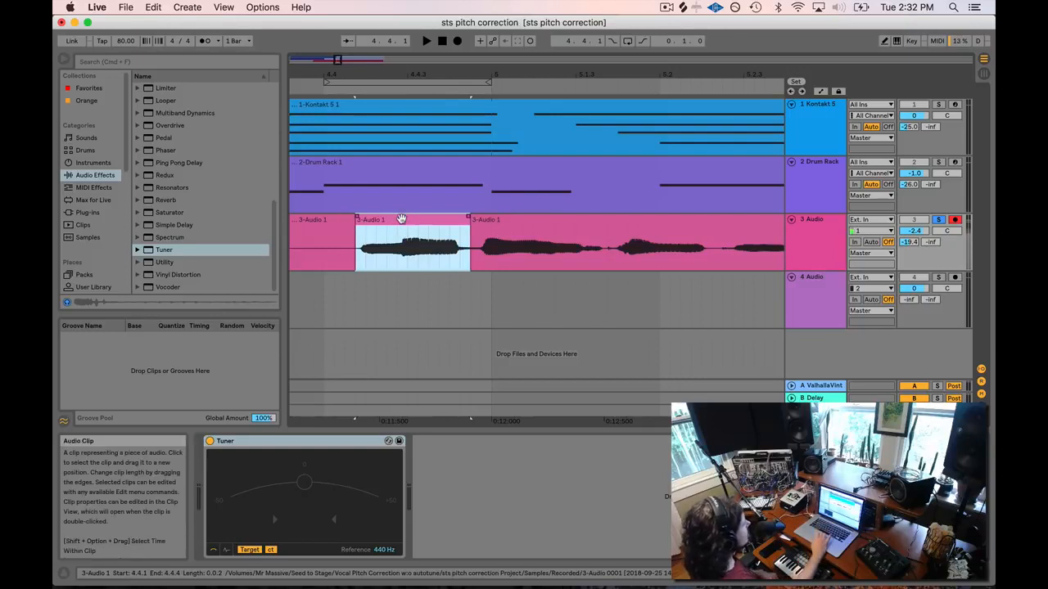
{"action": "double_click", "coordinate": [401, 219]}
{"action": "left_click", "coordinate": [339, 219]}
{"action": "left_click", "coordinate": [390, 219]}
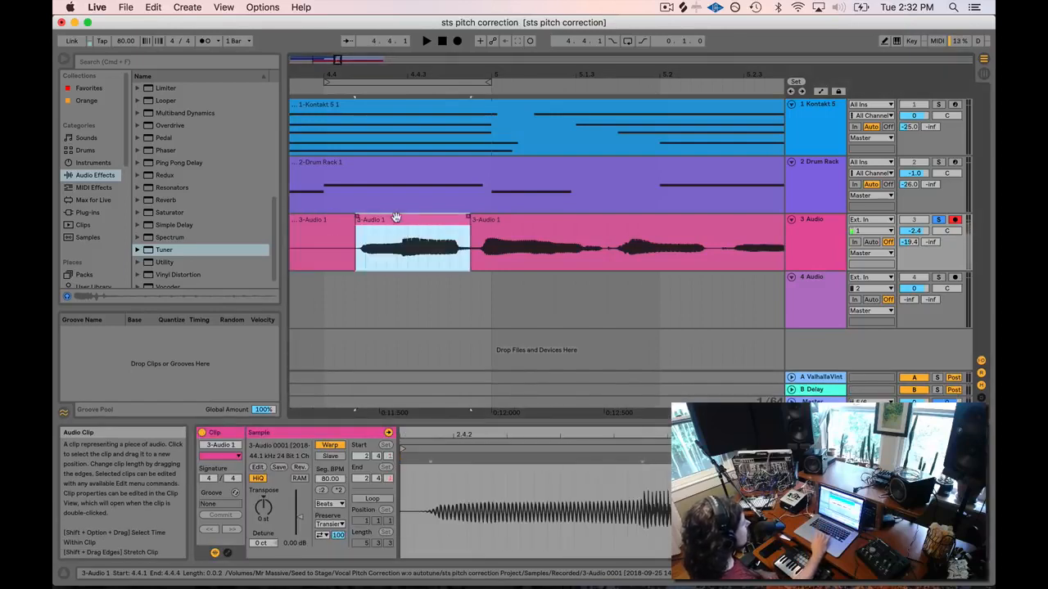
{"action": "left_click", "coordinate": [540, 223]}
{"action": "left_click", "coordinate": [382, 226]}
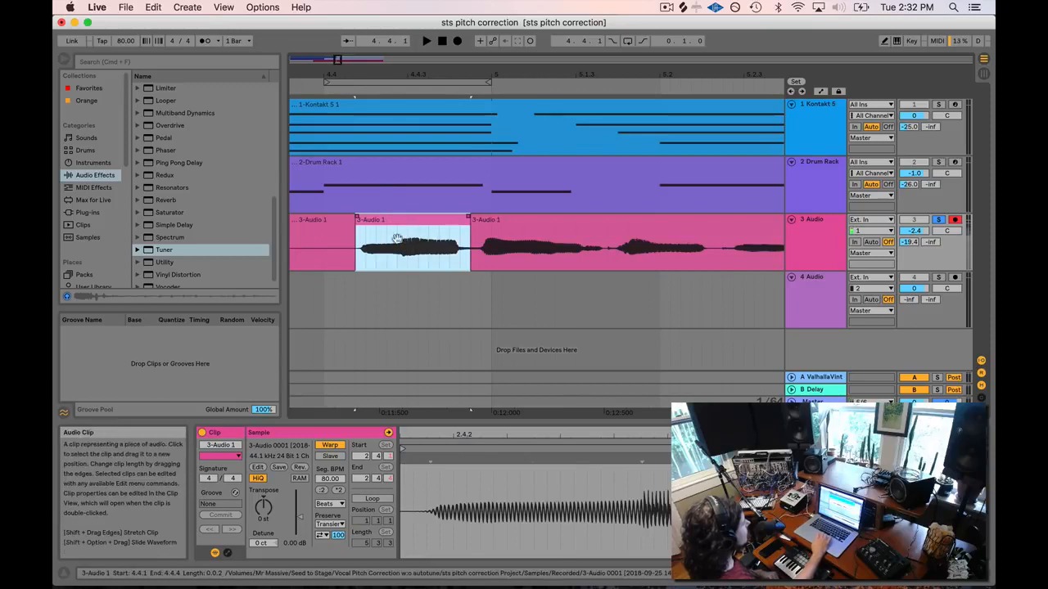
Compare the three split vocal clips, ending on the syllable clip.
{"action": "left_click", "coordinate": [327, 221]}
{"action": "left_click", "coordinate": [511, 223]}
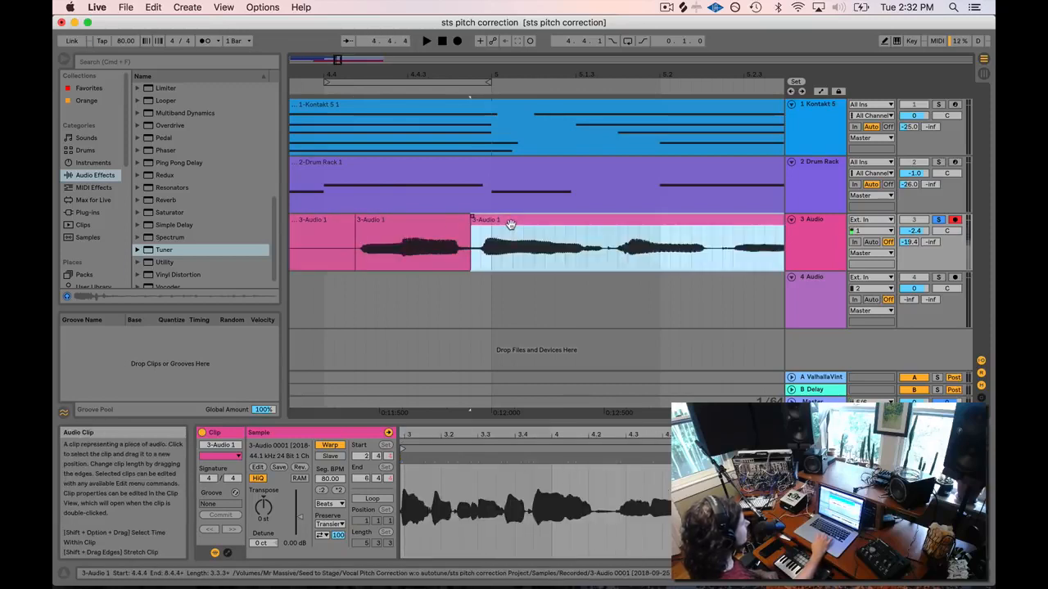
{"action": "left_click", "coordinate": [393, 226]}
{"action": "left_click", "coordinate": [334, 221]}
{"action": "left_click", "coordinate": [400, 219]}
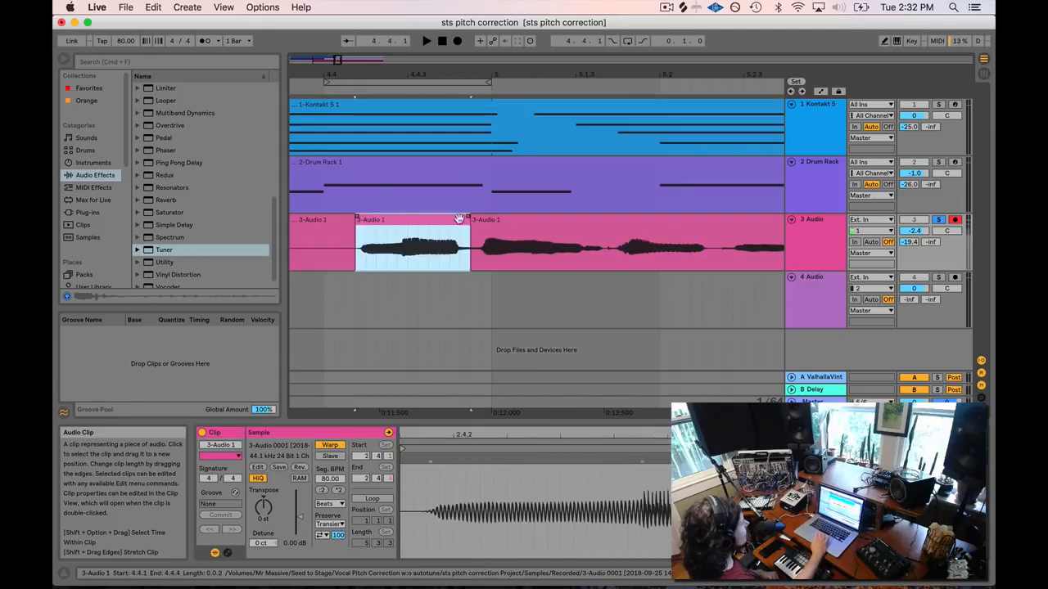
{"action": "left_click", "coordinate": [526, 223]}
{"action": "left_click", "coordinate": [434, 221]}
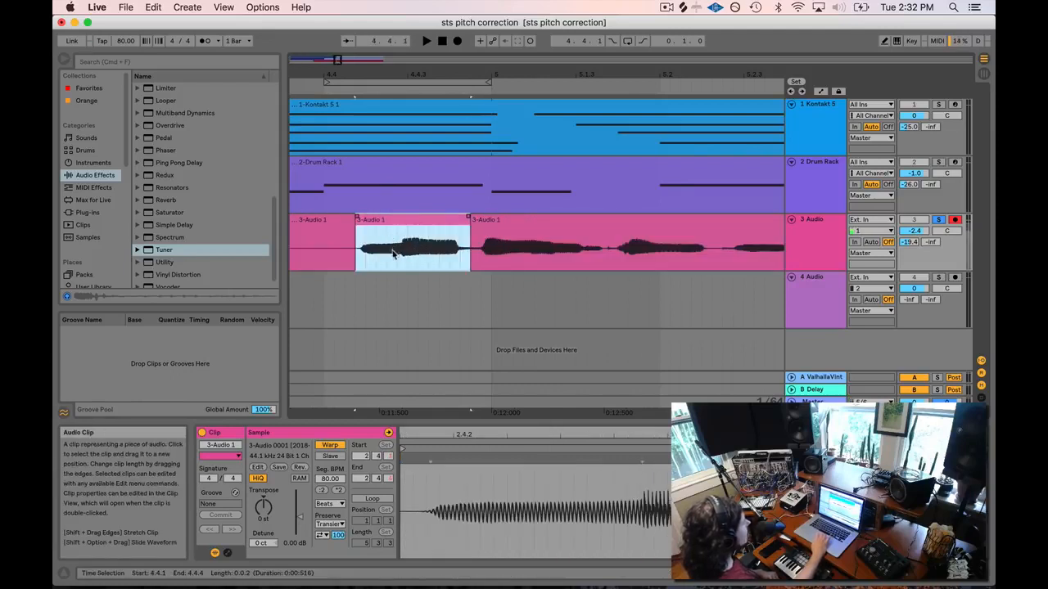
Raise the syllable clip's Detune to 12 ct.
{"action": "left_click", "coordinate": [259, 545]}
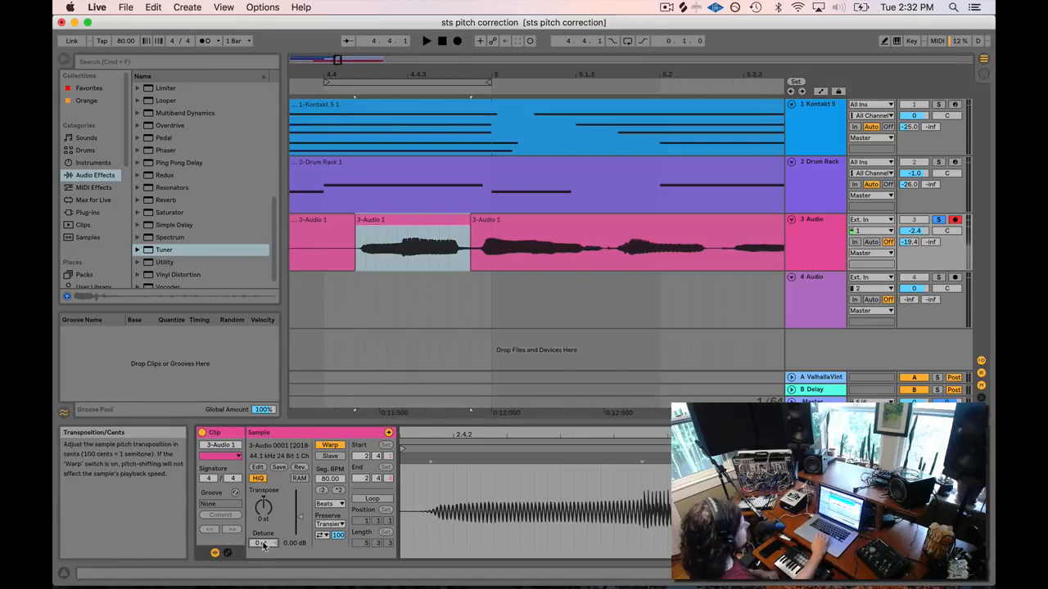
{"action": "left_click_drag", "start_coordinate": [261, 545], "coordinate": [262, 543]}
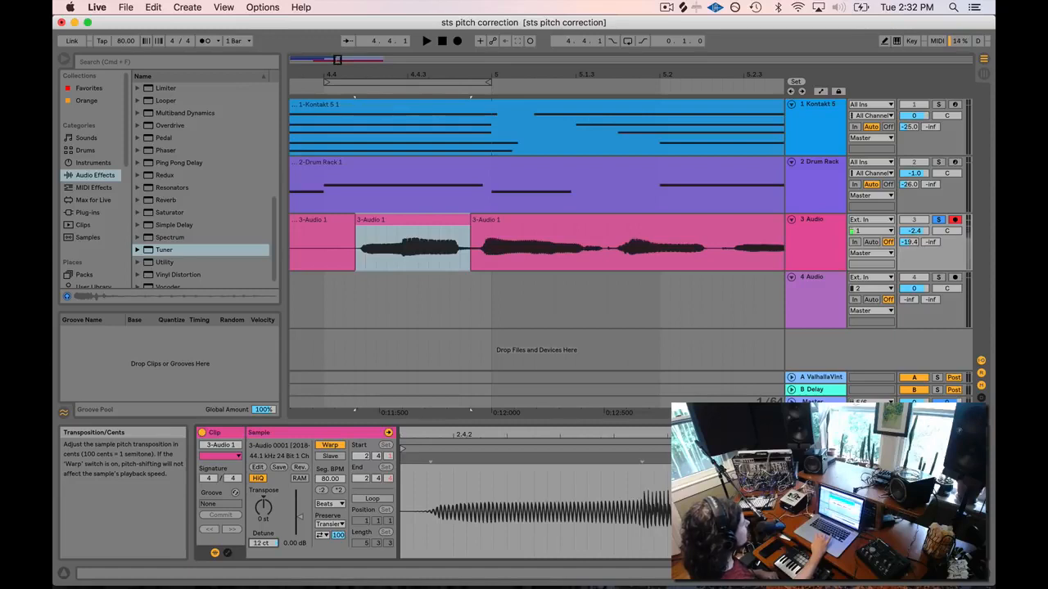
{"action": "left_click", "coordinate": [311, 254]}
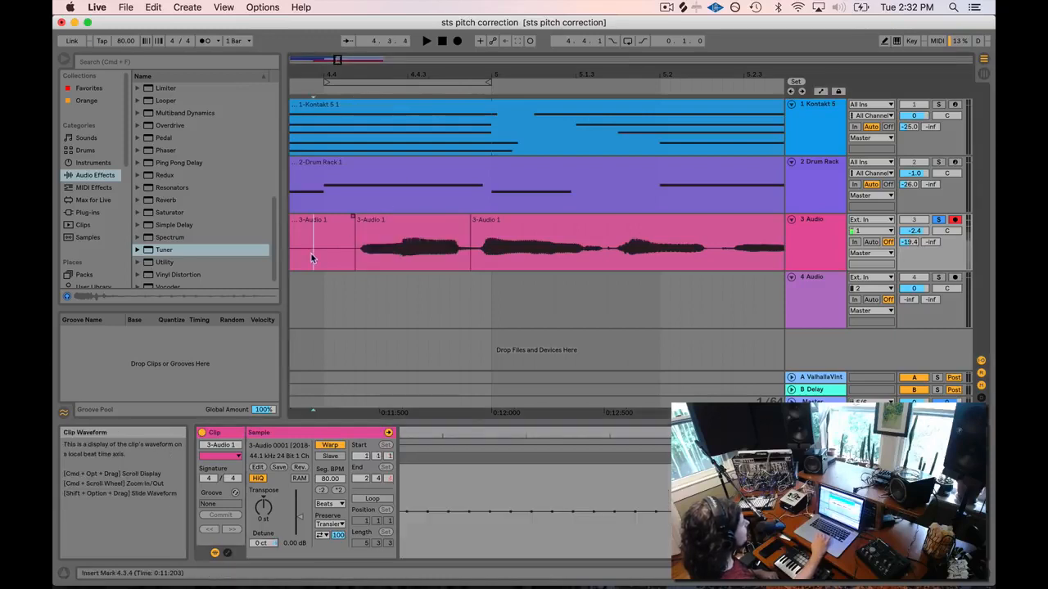
{"action": "left_click", "coordinate": [498, 227]}
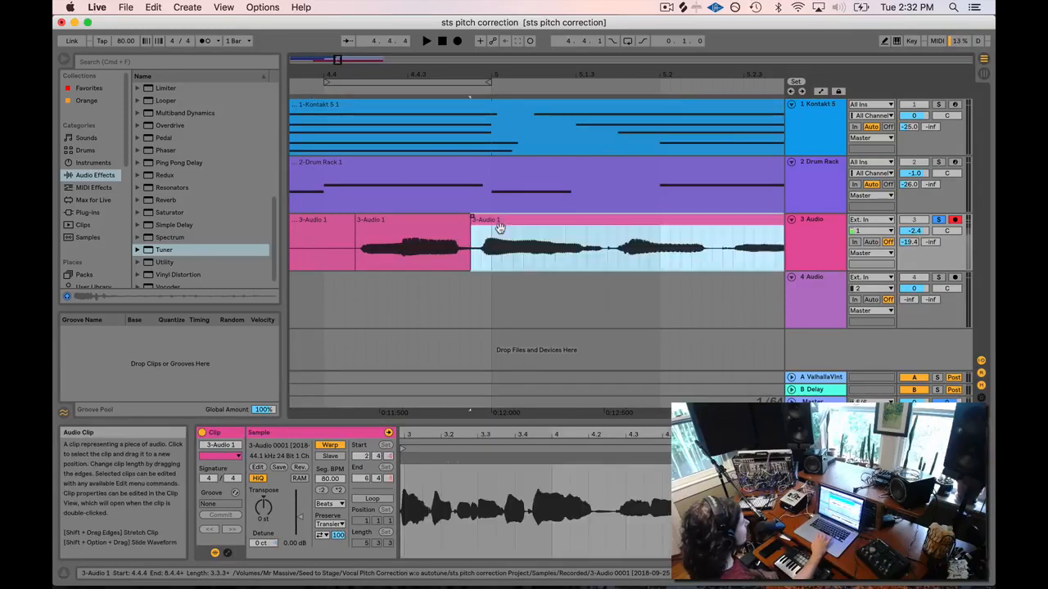
{"action": "left_click", "coordinate": [365, 242]}
{"action": "left_click", "coordinate": [334, 236]}
{"action": "scroll", "coordinate": [305, 289], "scroll_direction": "left", "scroll_amount": 5}
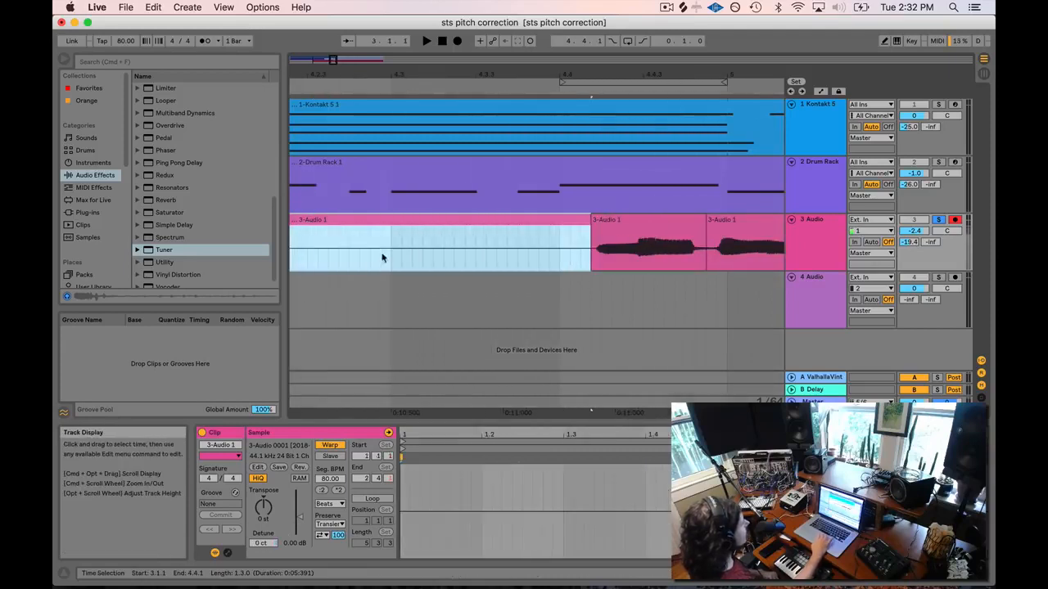
Play the detuned syllable against the Tuner from points before it.
{"action": "left_click", "coordinate": [816, 235]}
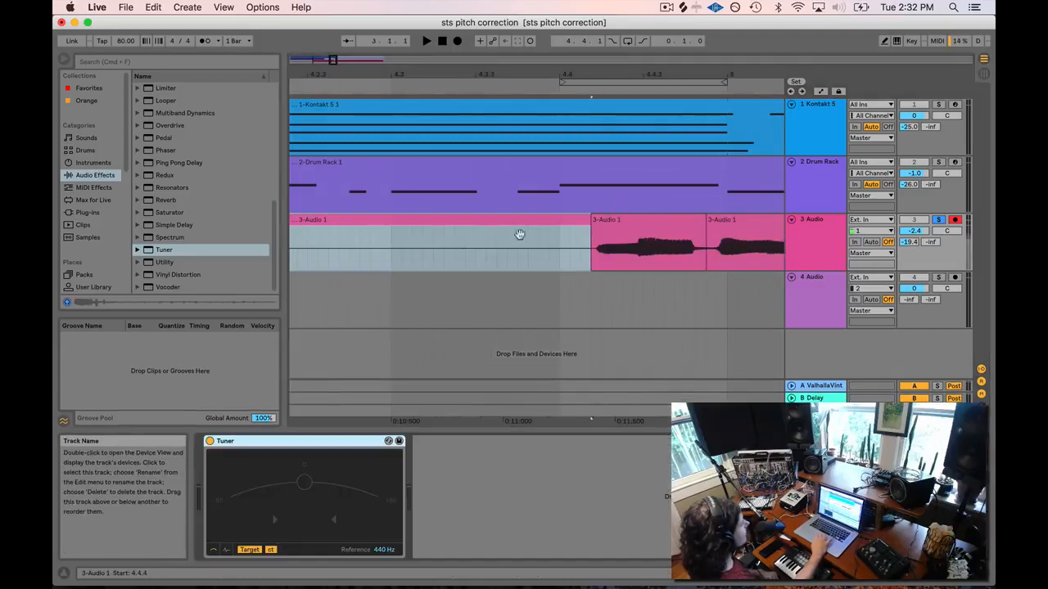
{"action": "left_click", "coordinate": [439, 260]}
{"action": "key", "text": "space"}
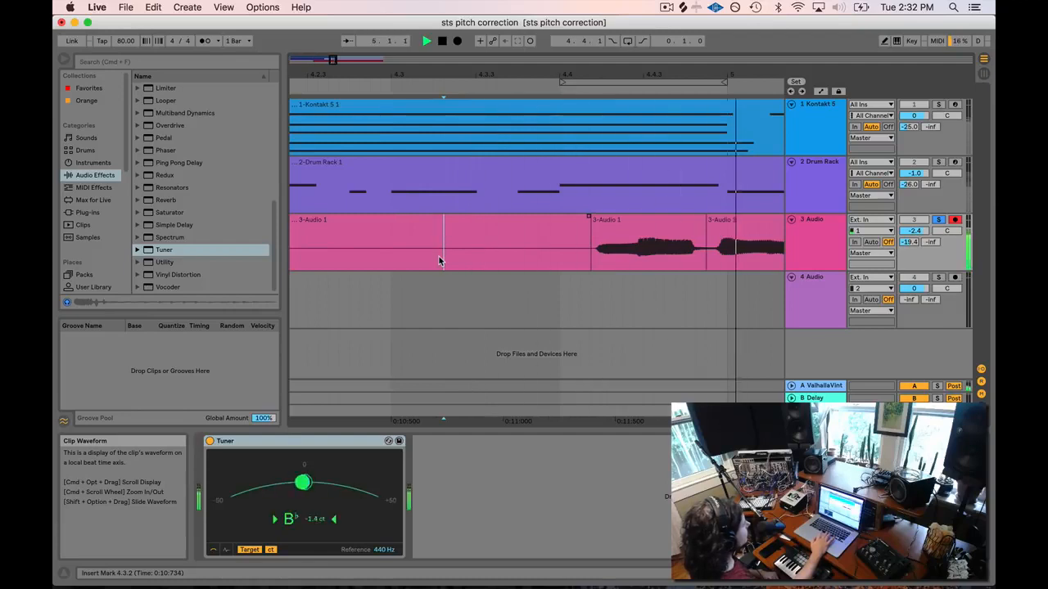
{"action": "key", "text": "space"}
{"action": "left_click", "coordinate": [402, 249]}
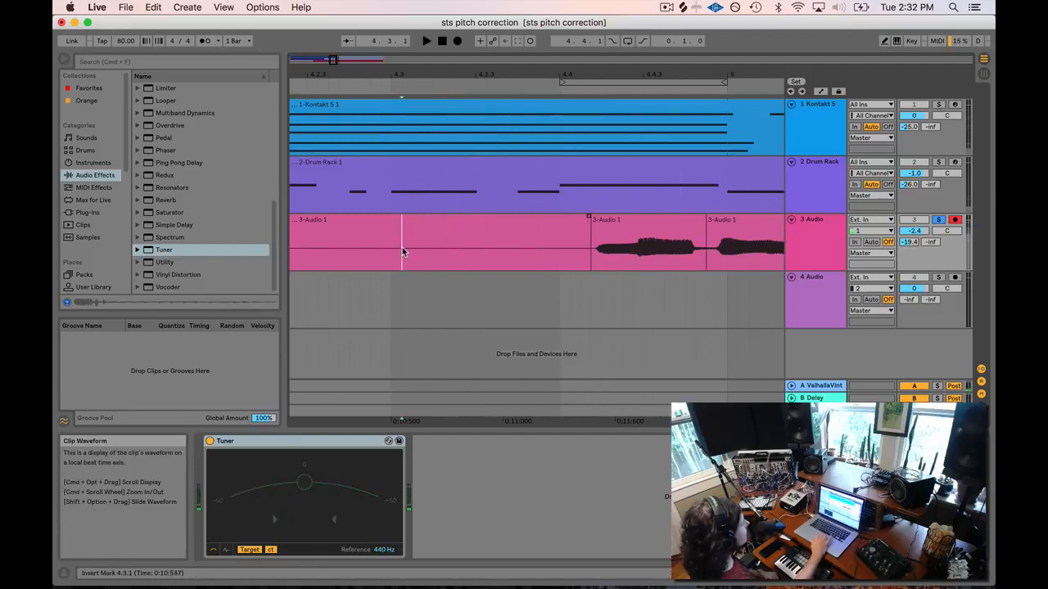
{"action": "key", "text": "space"}
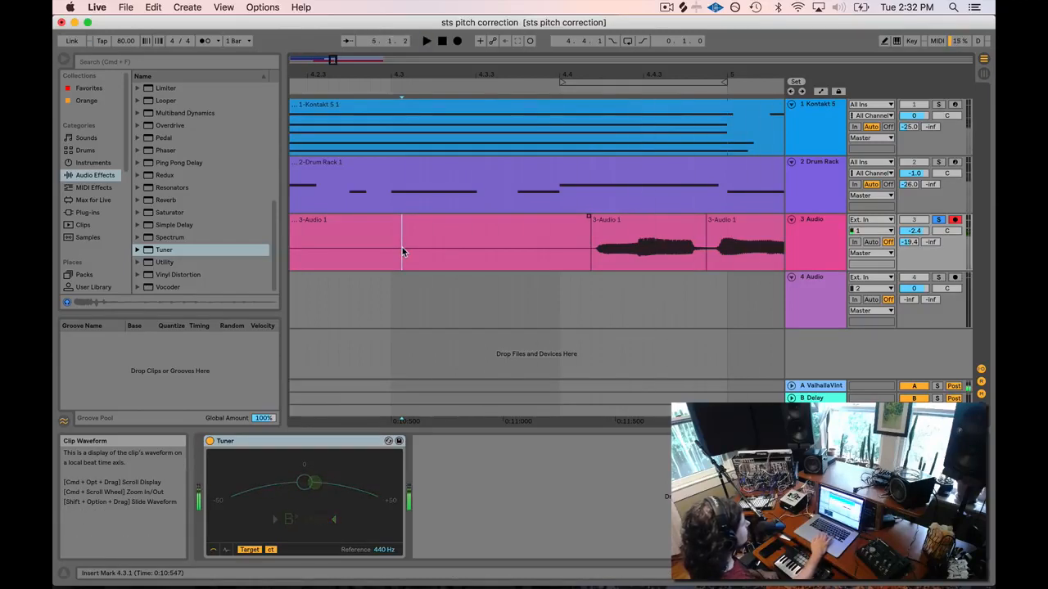
{"action": "left_click", "coordinate": [485, 247]}
{"action": "key", "text": "space"}
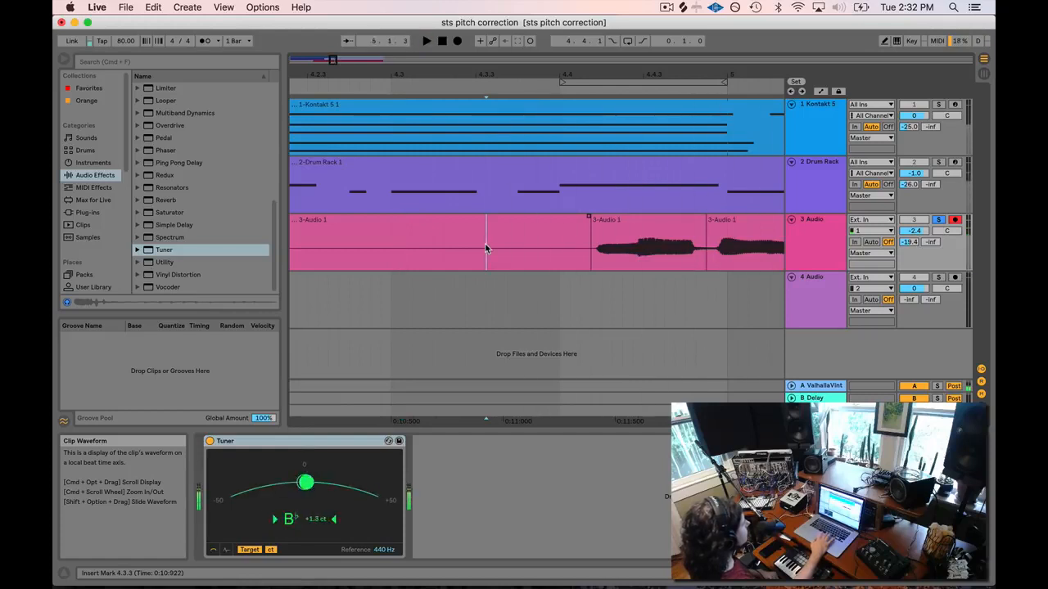
Play the vocal from the first clip's start, then open the middle clip's 15 ct settings.
{"action": "left_click", "coordinate": [639, 219]}
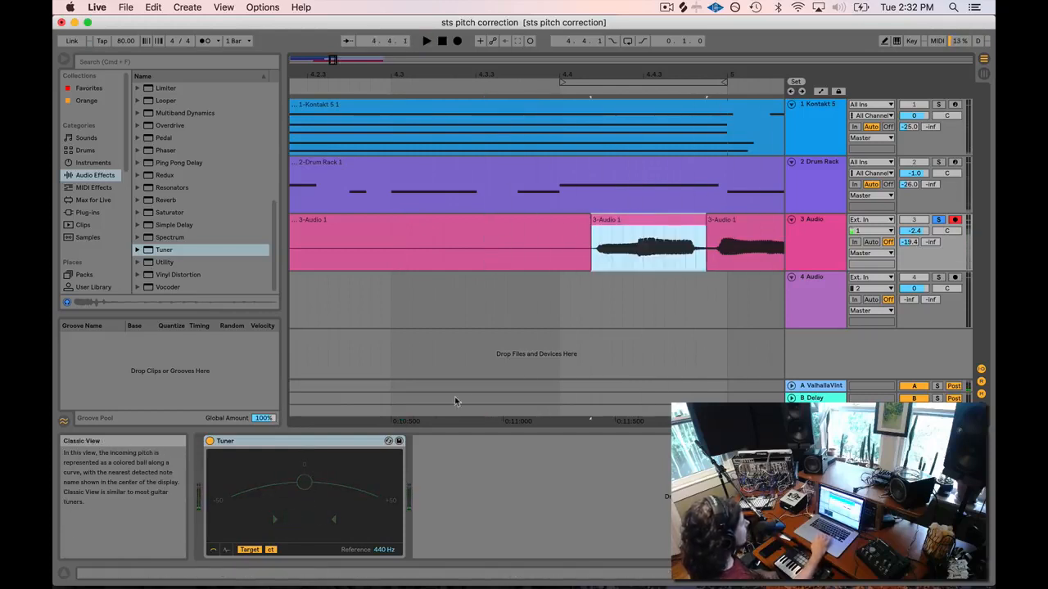
{"action": "scroll", "coordinate": [397, 277], "scroll_direction": "right", "scroll_amount": 5}
{"action": "scroll", "coordinate": [397, 277], "scroll_direction": "left", "scroll_amount": 3}
{"action": "left_click", "coordinate": [322, 222]}
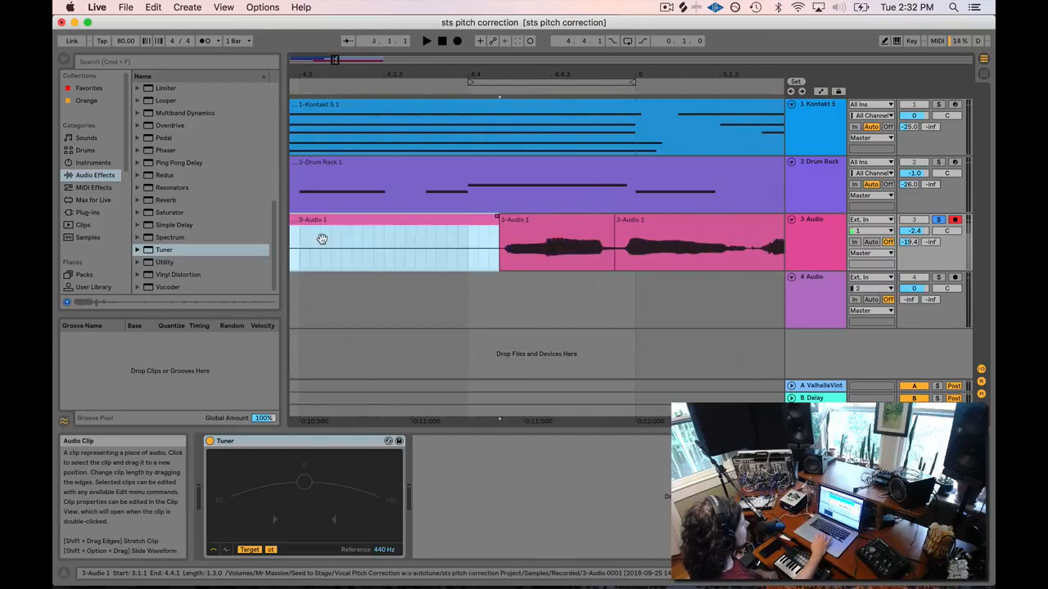
{"action": "left_click", "coordinate": [296, 266]}
{"action": "key", "text": "space"}
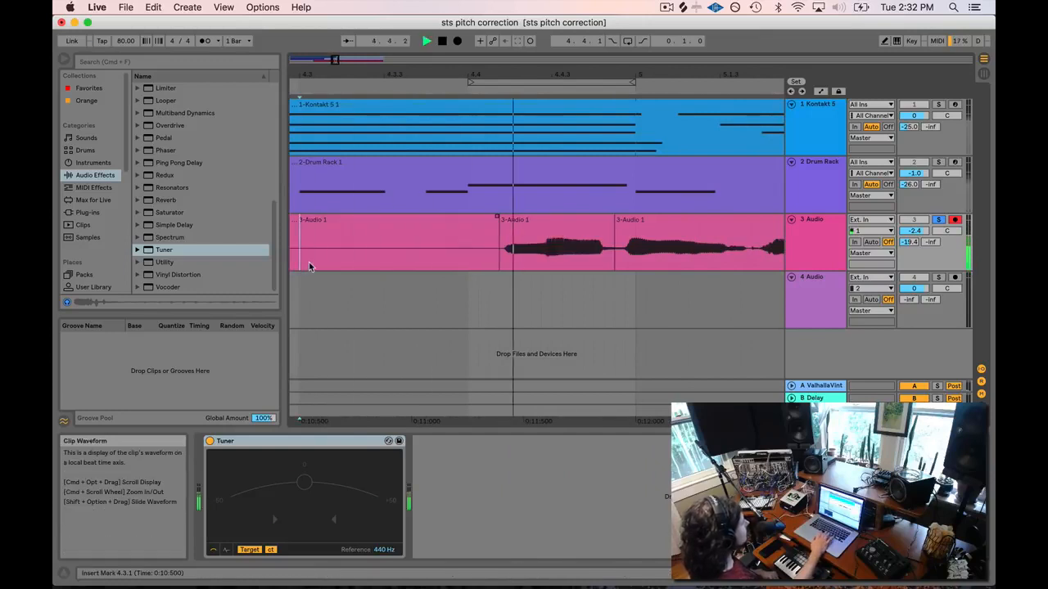
{"action": "left_click", "coordinate": [544, 221]}
{"action": "left_click", "coordinate": [537, 257]}
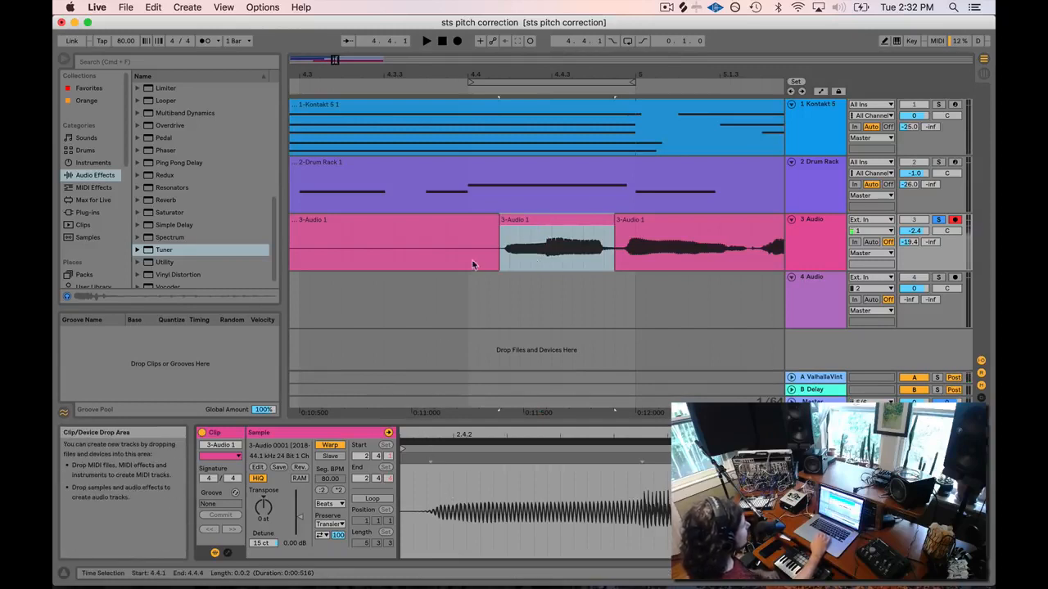
Change the middle syllable clip's warp mode from Beats to Tones.
{"action": "left_click", "coordinate": [466, 304]}
{"action": "left_click", "coordinate": [551, 238]}
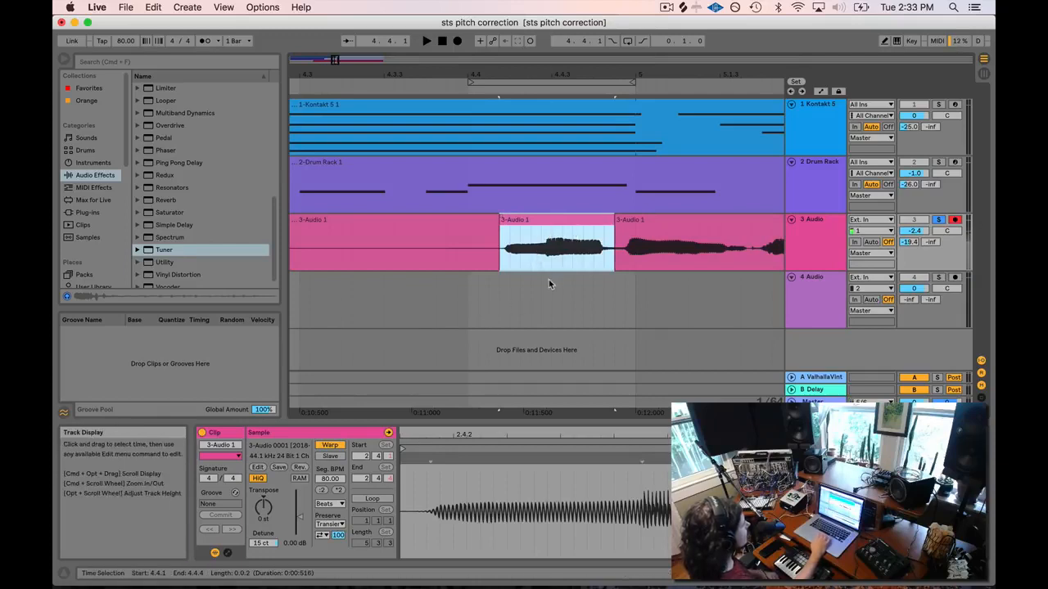
{"action": "left_click", "coordinate": [330, 504]}
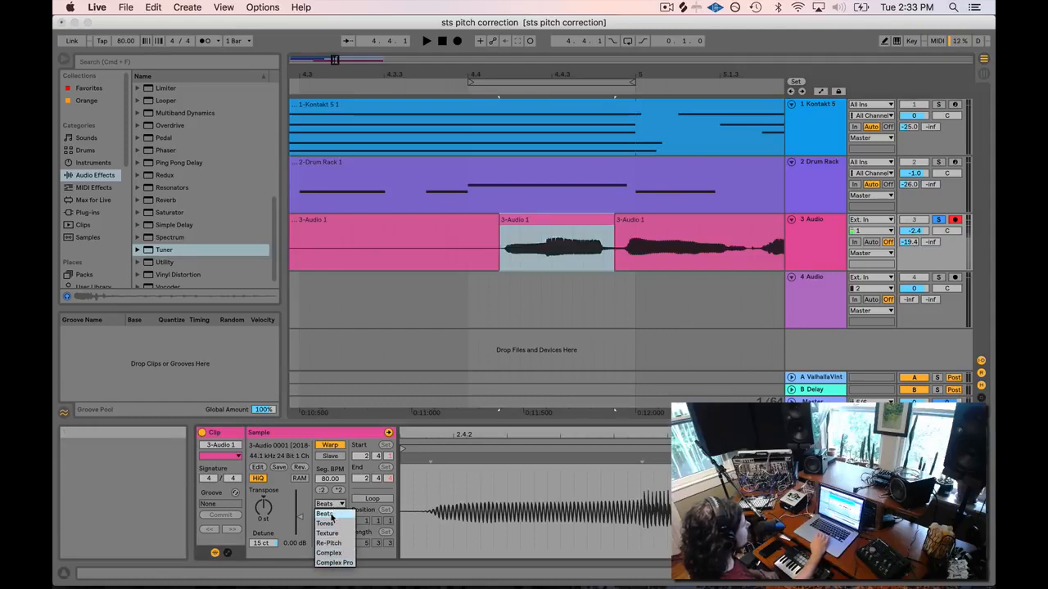
{"action": "left_click", "coordinate": [543, 228]}
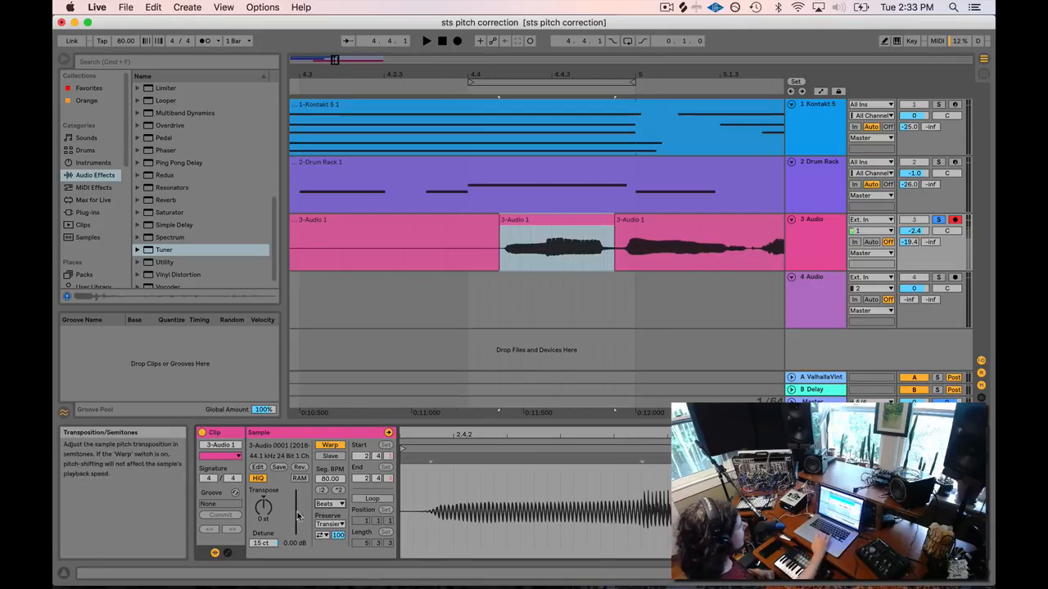
{"action": "left_click", "coordinate": [337, 505]}
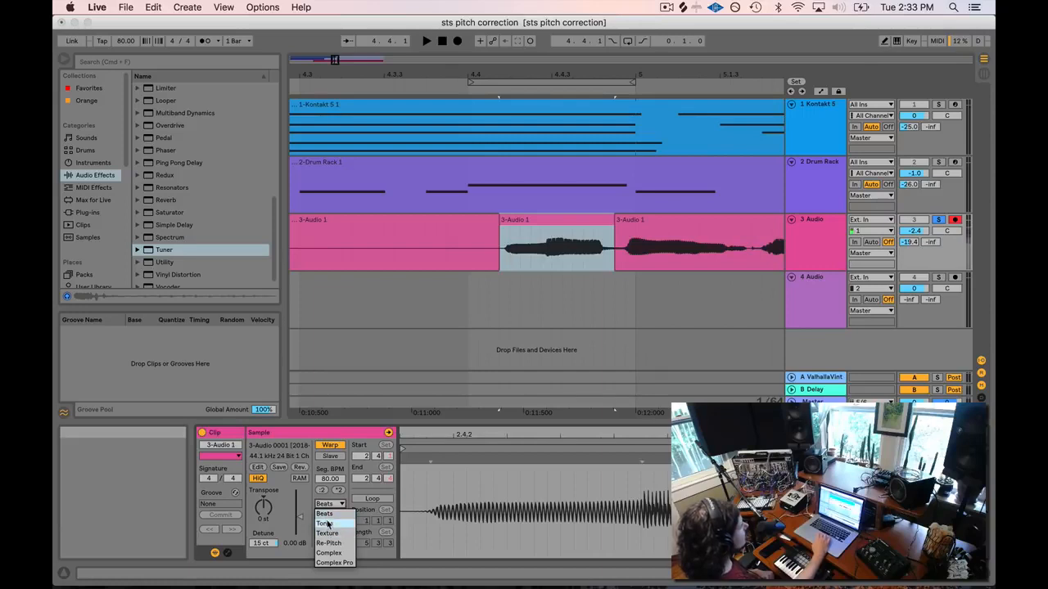
{"action": "left_click", "coordinate": [326, 524]}
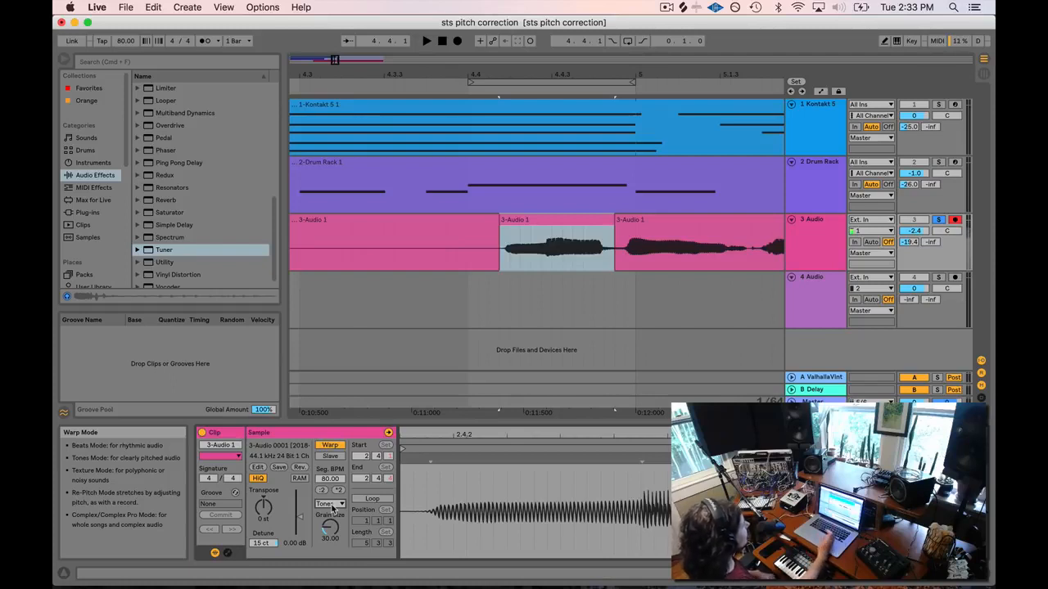
Play the Tones-warped syllable from several insert points to hear it.
{"action": "left_click", "coordinate": [425, 259]}
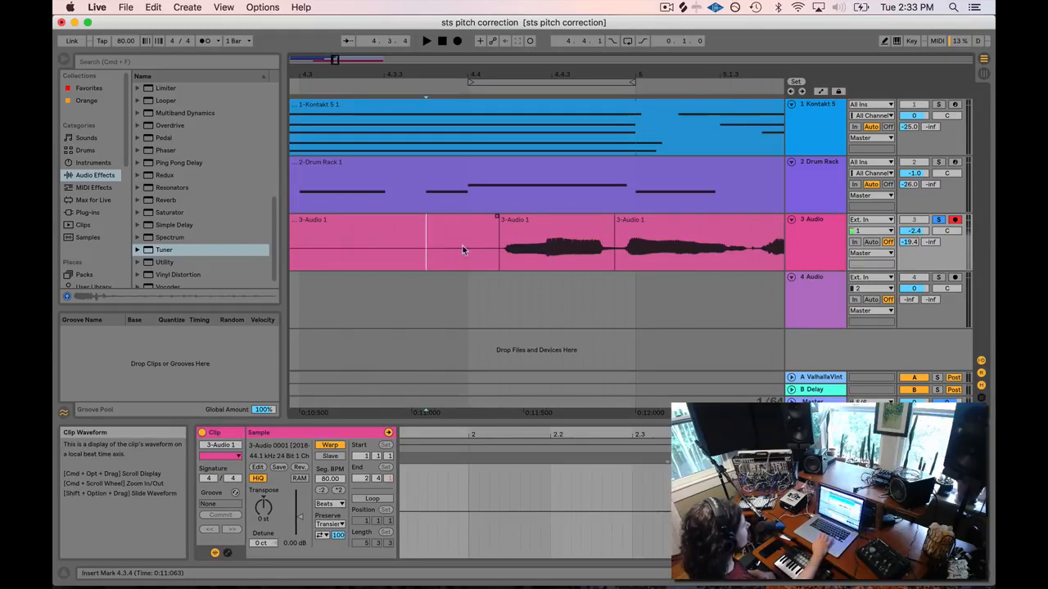
{"action": "left_click", "coordinate": [394, 259]}
{"action": "key", "text": "space"}
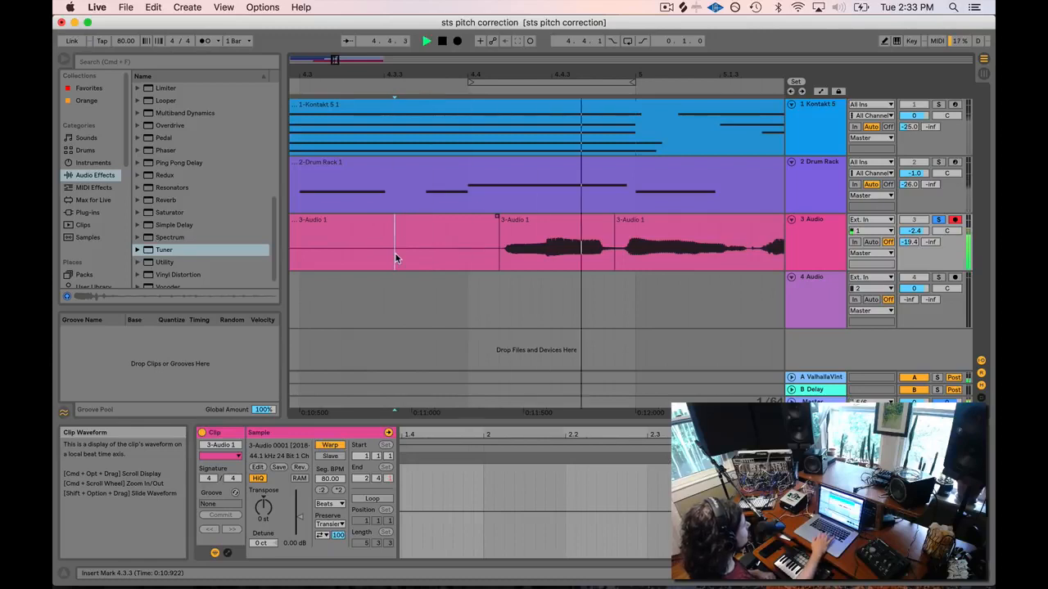
{"action": "left_click", "coordinate": [529, 229]}
{"action": "key", "text": "space"}
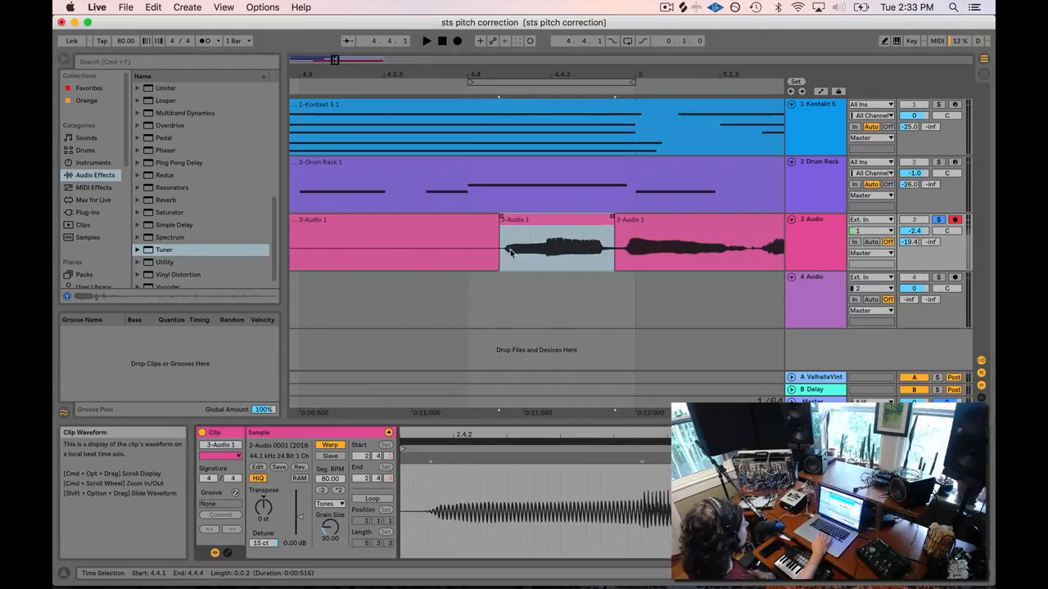
{"action": "left_click", "coordinate": [433, 253]}
{"action": "key", "text": "space"}
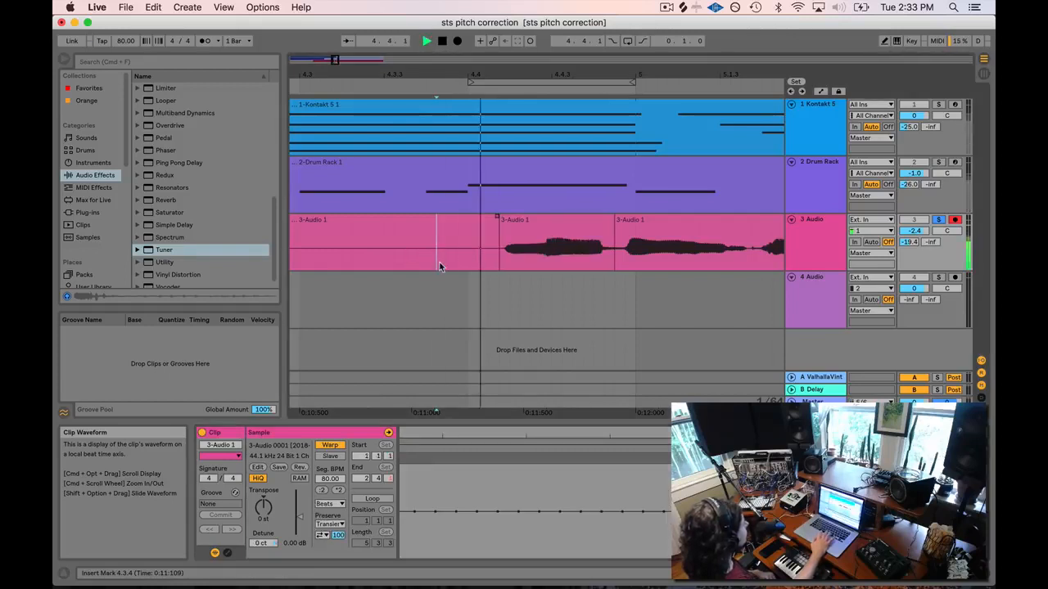
{"action": "left_click", "coordinate": [469, 249]}
{"action": "key", "text": "space"}
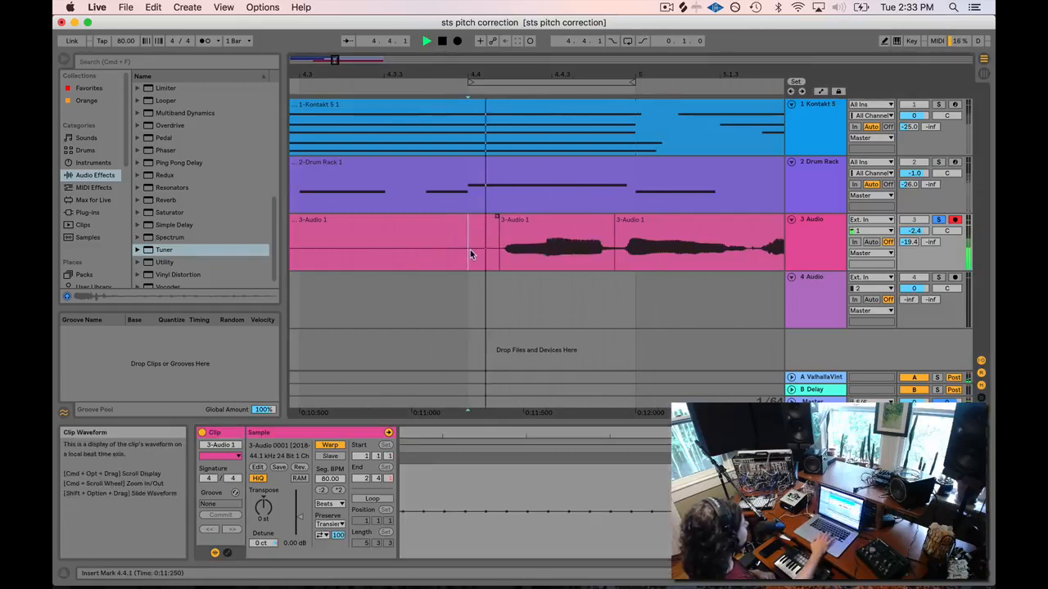
{"action": "key", "text": "space"}
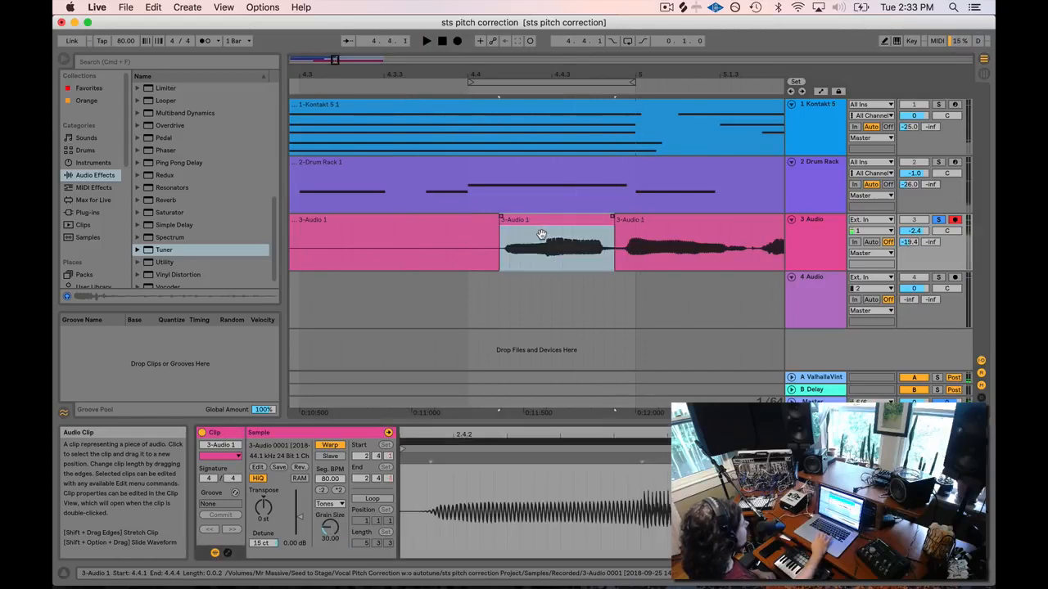
Set the 15 ct syllable clip to Complex warp mode and play it to compare.
{"action": "left_click", "coordinate": [541, 235]}
{"action": "left_click", "coordinate": [330, 504]}
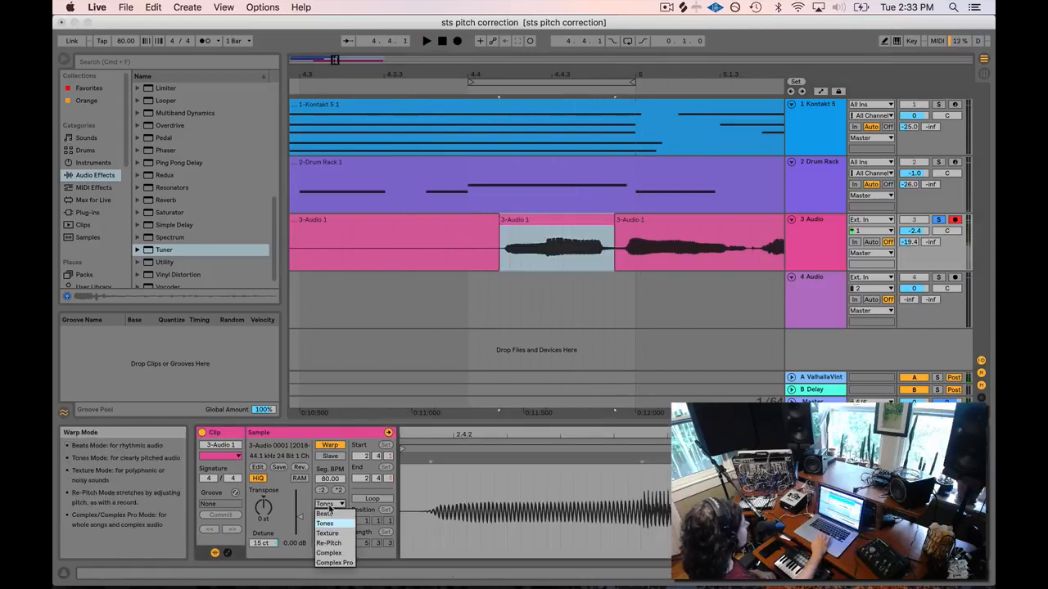
{"action": "left_click", "coordinate": [329, 553]}
{"action": "left_click", "coordinate": [427, 258]}
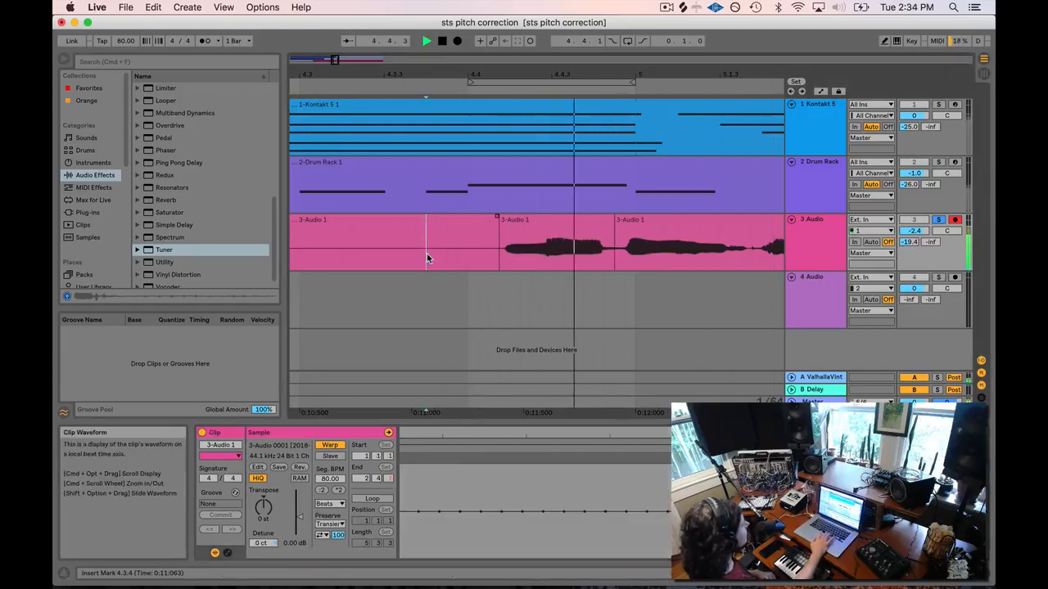
{"action": "key", "text": "space"}
{"action": "left_click", "coordinate": [537, 219]}
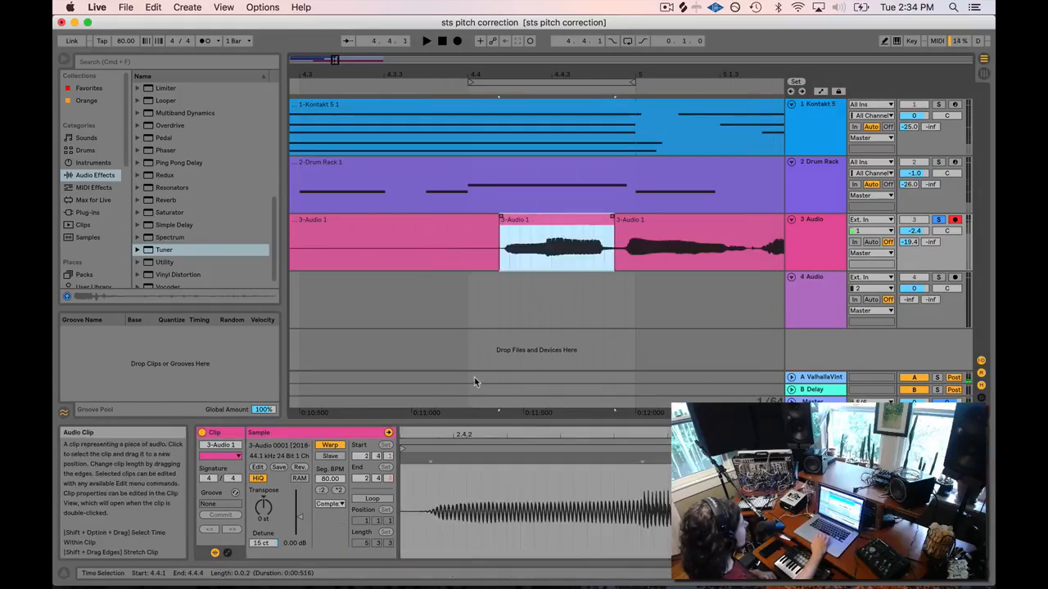
{"action": "left_click", "coordinate": [335, 500]}
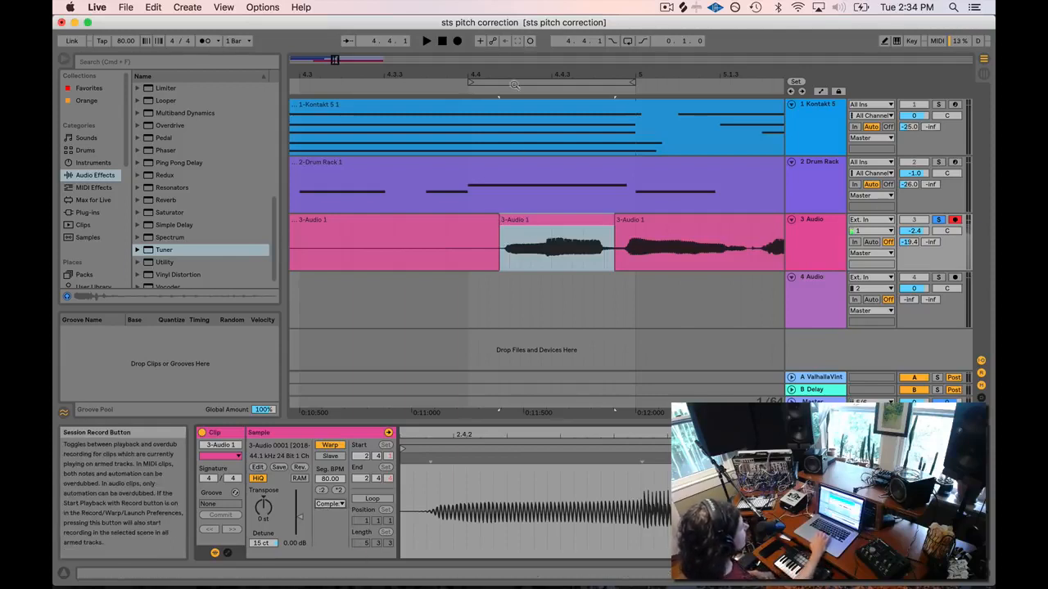
{"action": "left_click", "coordinate": [562, 219]}
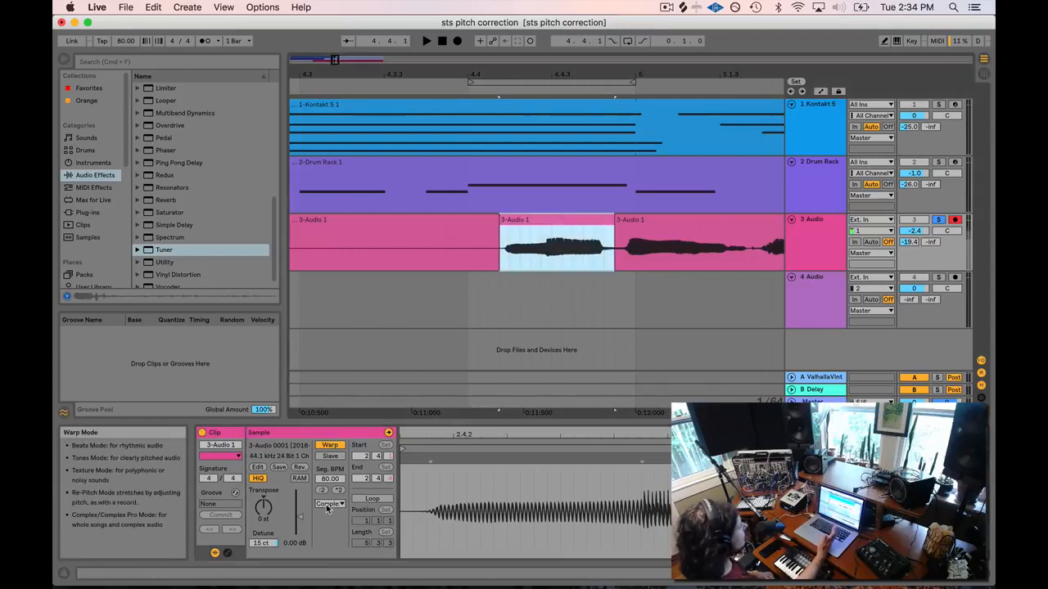
{"action": "left_click", "coordinate": [552, 246]}
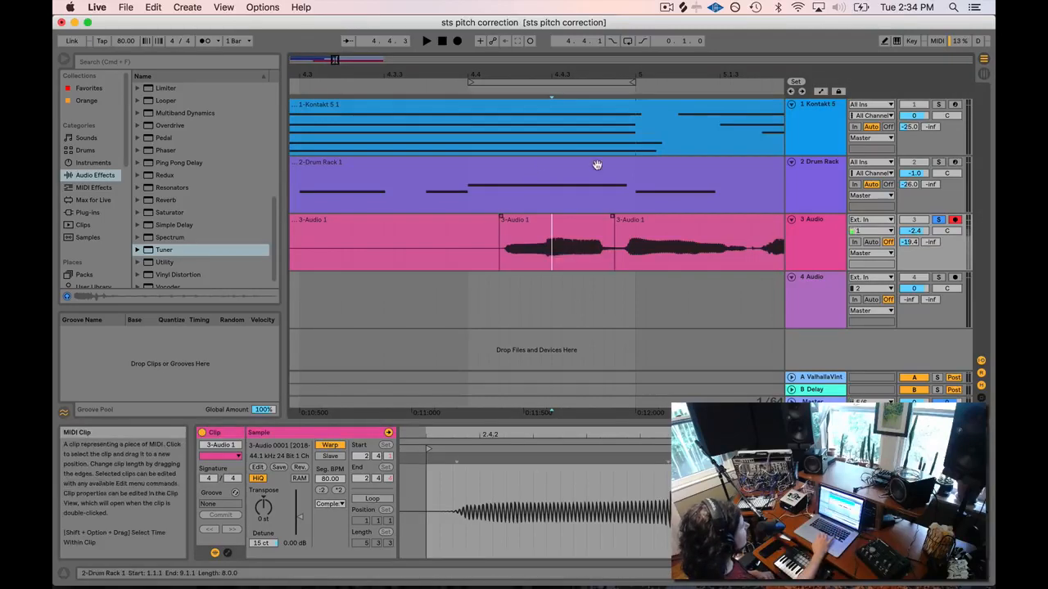
Show the Tuner again, zoom out to the whole vocal phrase, and play from around bar 3.
{"action": "double_click", "coordinate": [817, 225]}
{"action": "left_click", "coordinate": [373, 223]}
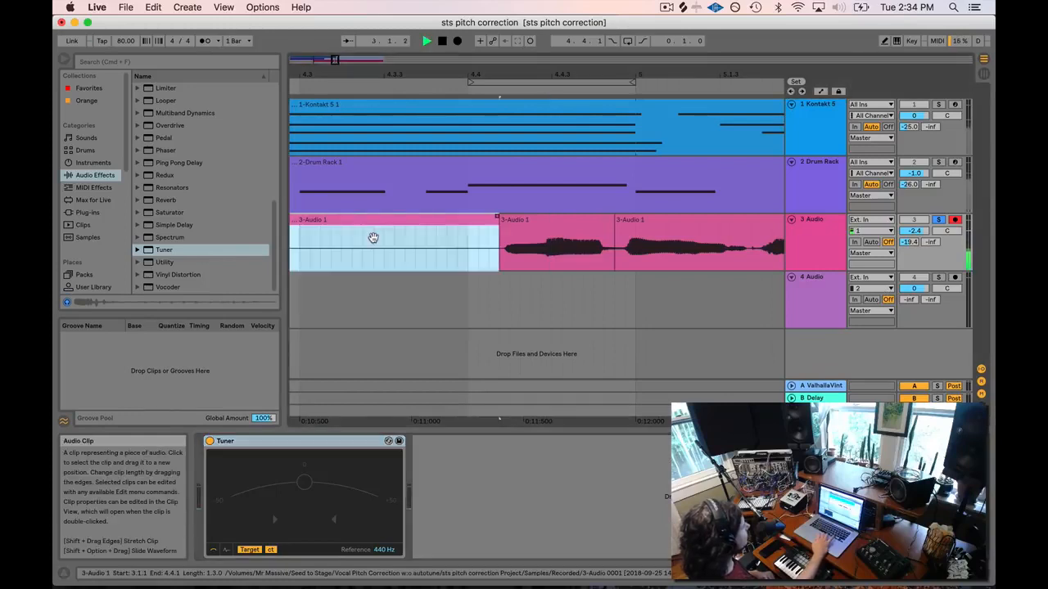
{"action": "left_click", "coordinate": [373, 244]}
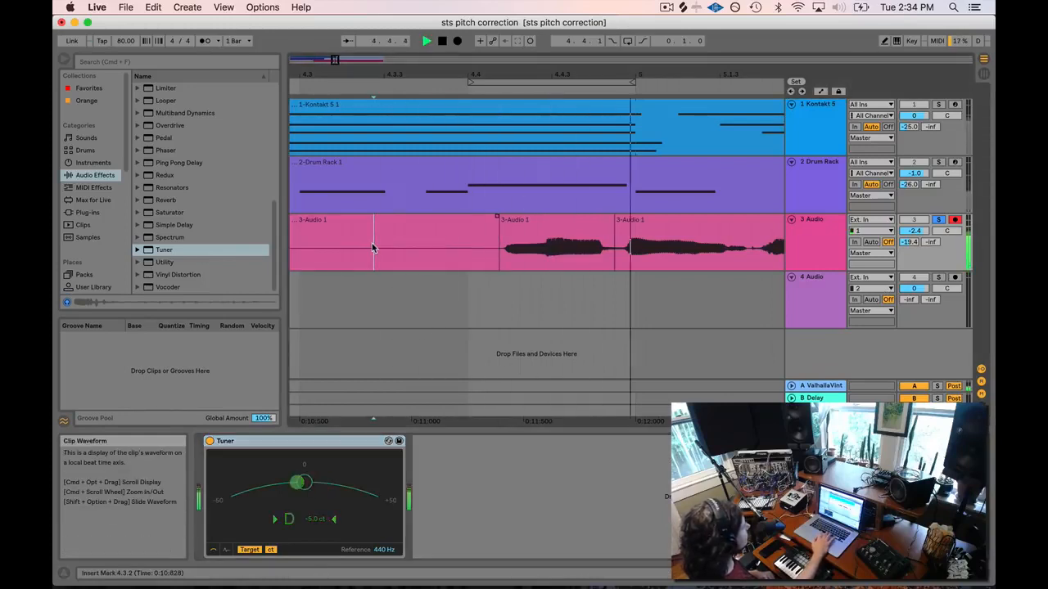
{"action": "key", "text": "space"}
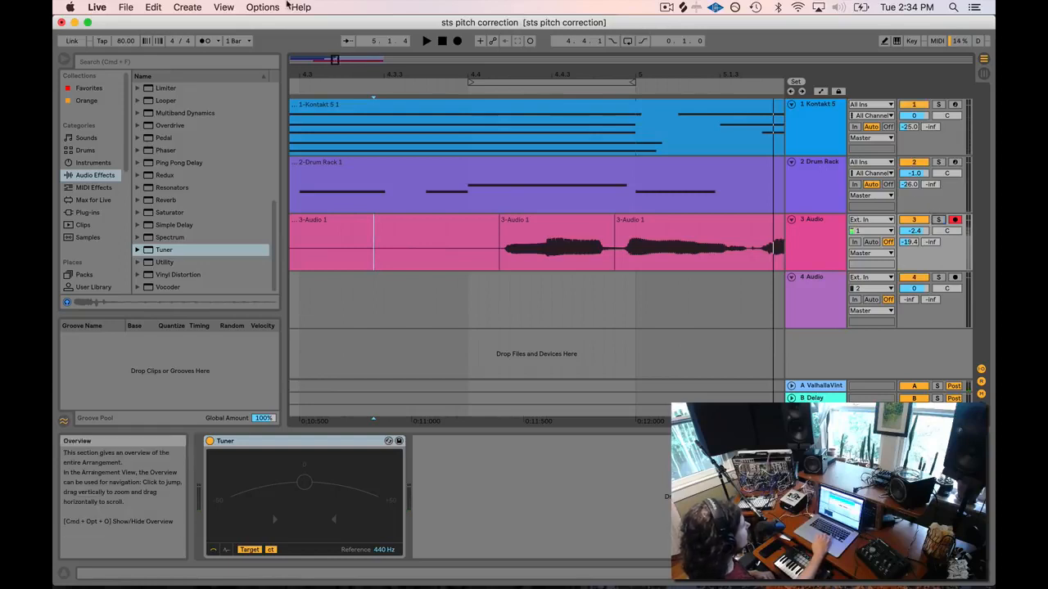
{"action": "left_click_drag", "start_coordinate": [335, 59], "coordinate": [339, 25]}
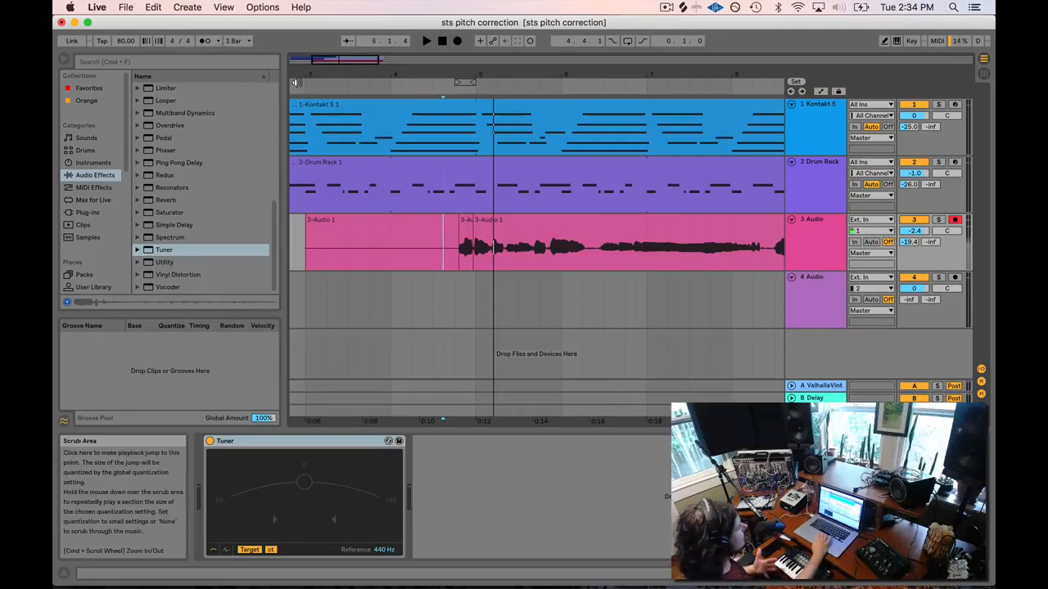
{"action": "left_click", "coordinate": [302, 84]}
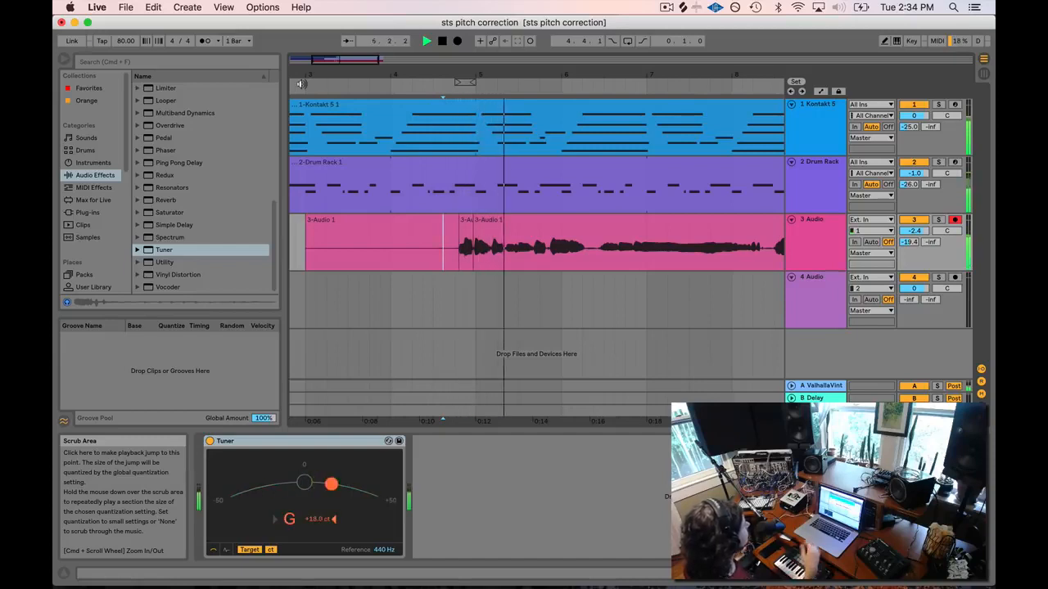
{"action": "key", "text": "space"}
{"action": "left_click", "coordinate": [467, 224]}
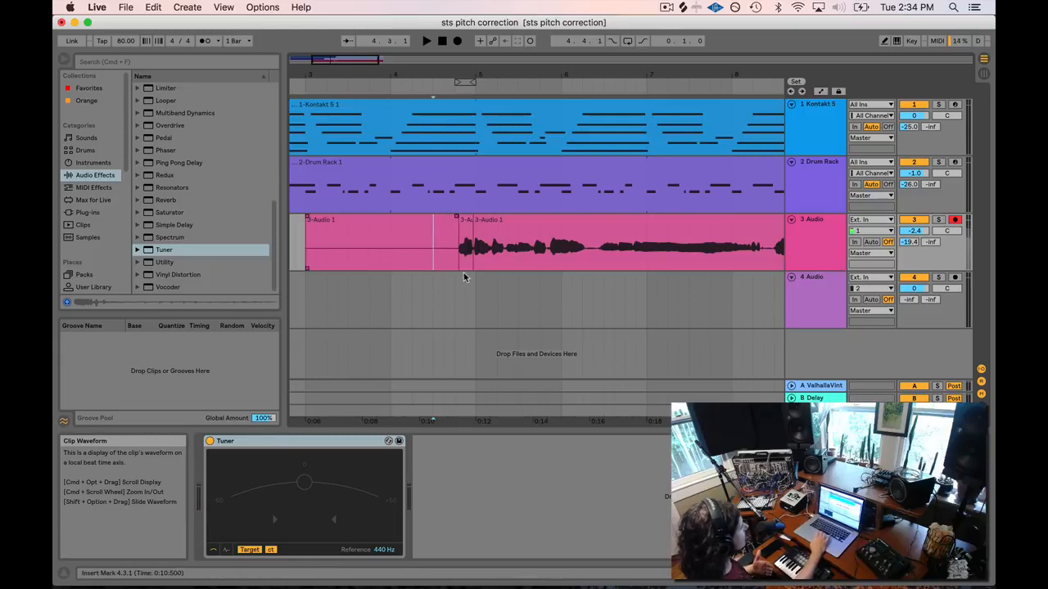
Compare the short syllable clip with the long vocal clip, setting start points at 4.3.1 and 4.4.1.
{"action": "left_click", "coordinate": [464, 220]}
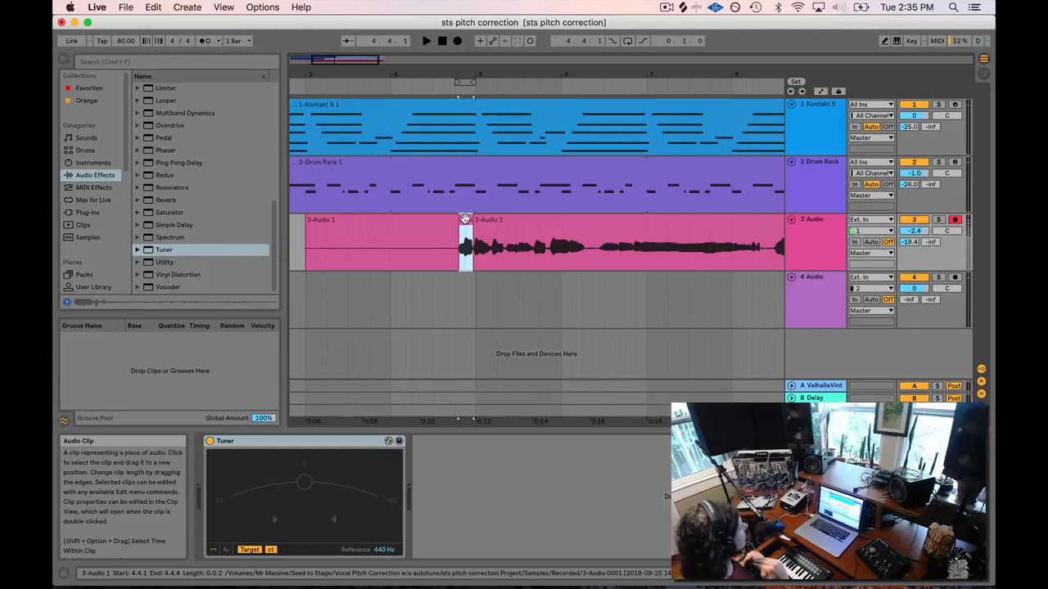
{"action": "left_click", "coordinate": [440, 254]}
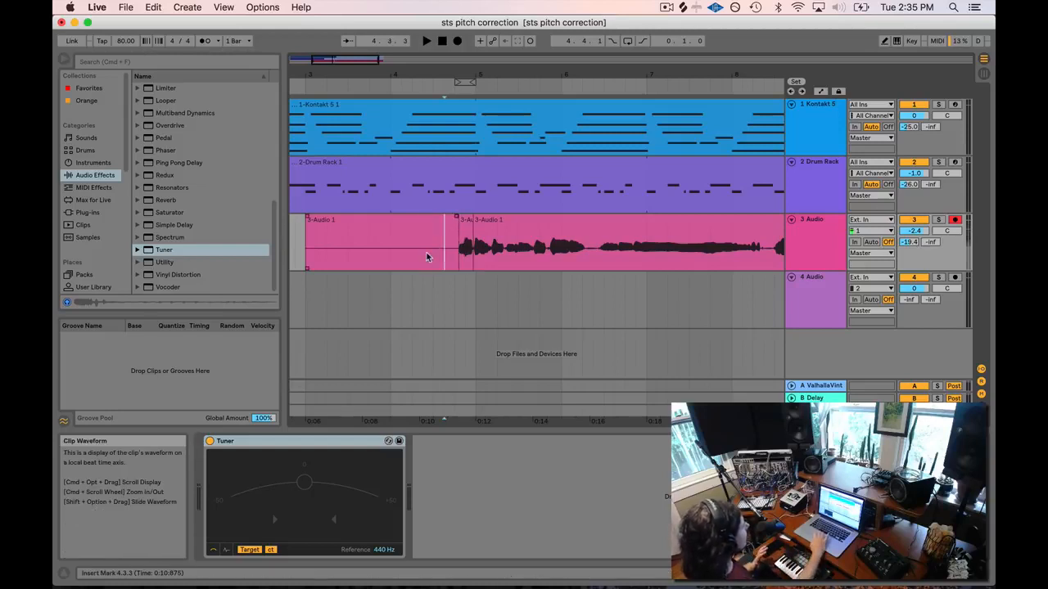
{"action": "left_click", "coordinate": [433, 266]}
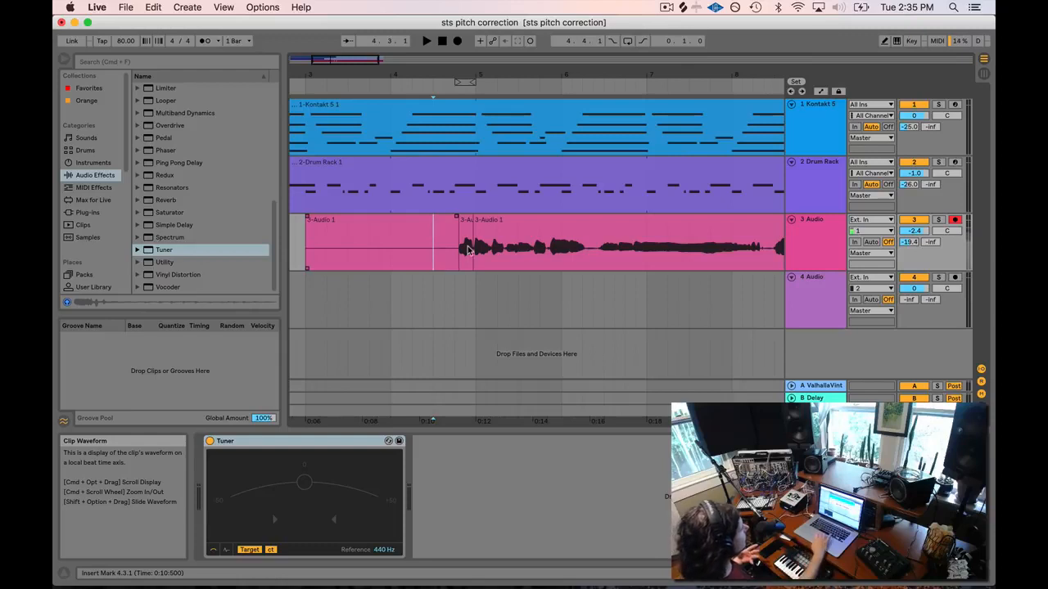
{"action": "left_click", "coordinate": [467, 222]}
{"action": "left_click", "coordinate": [428, 222]}
{"action": "left_click", "coordinate": [468, 222]}
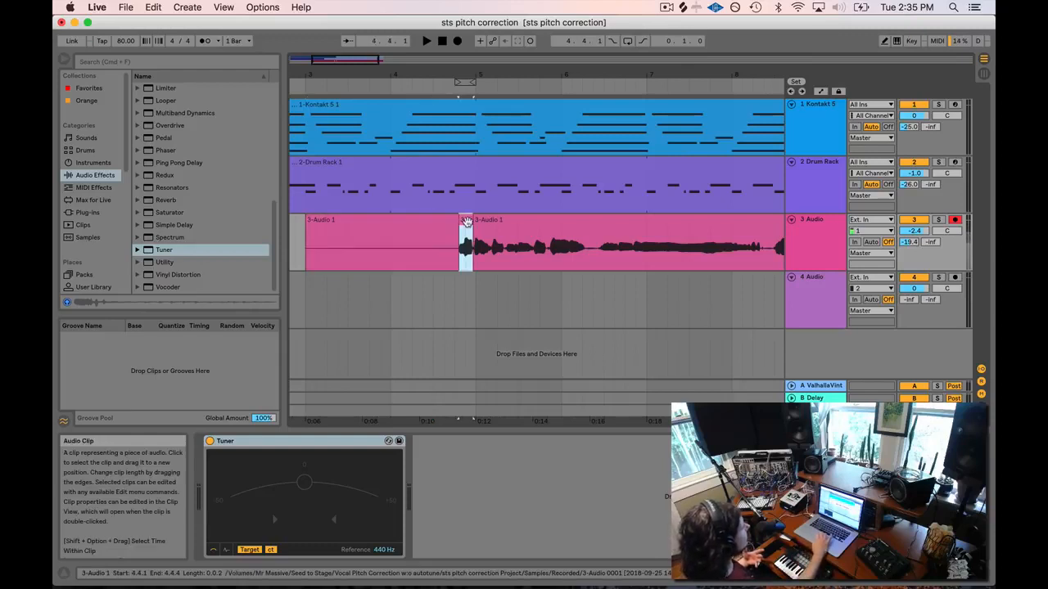
{"action": "left_click", "coordinate": [446, 228]}
{"action": "left_click", "coordinate": [464, 222]}
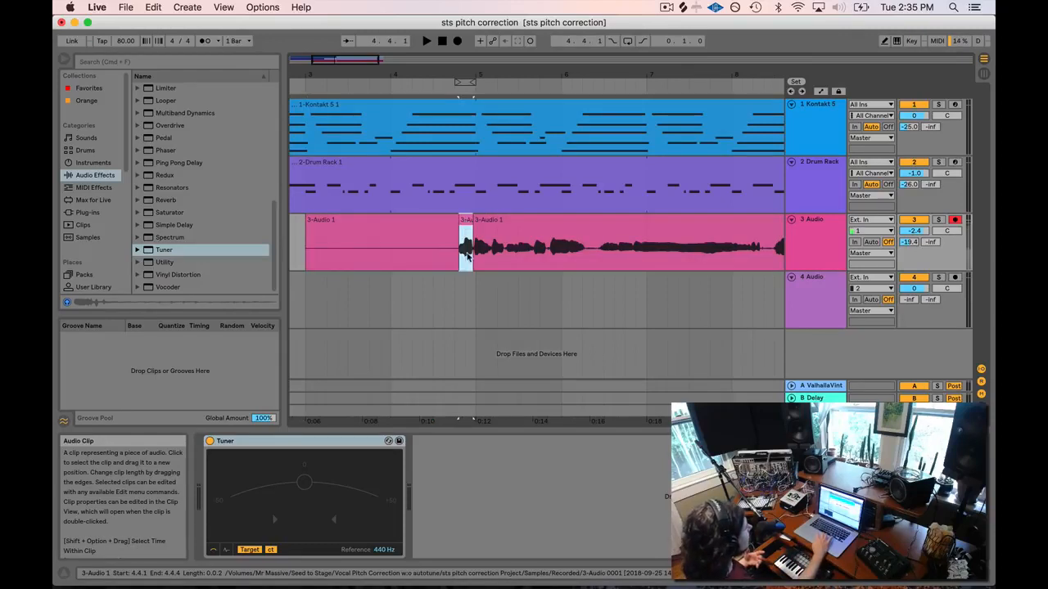
{"action": "left_click", "coordinate": [451, 256]}
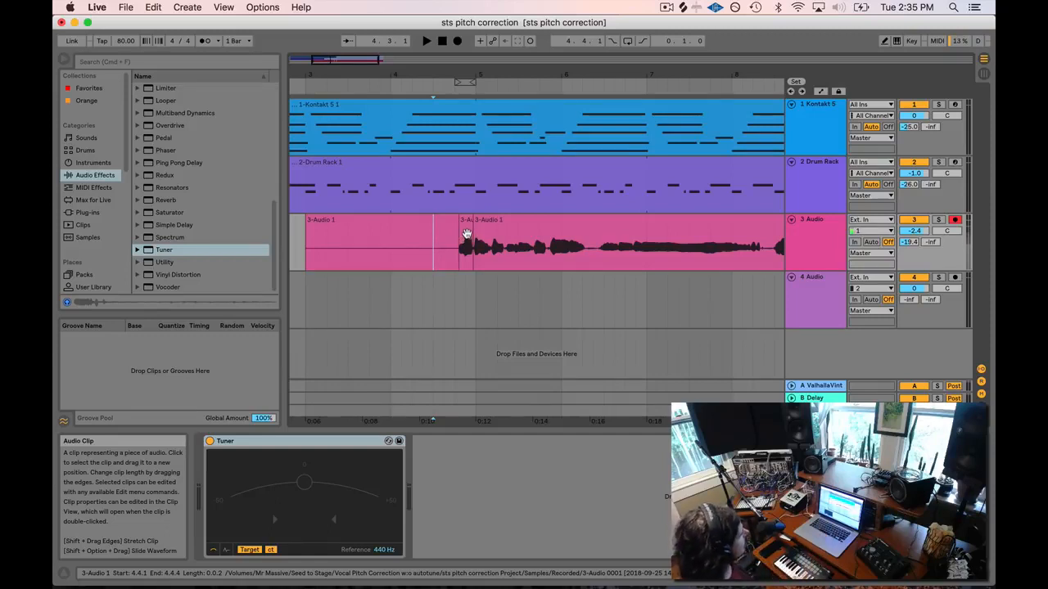
Play the vocal from 5.1.3 and again from 5.1.1 to read its pitch on the Tuner.
{"action": "left_click", "coordinate": [439, 236]}
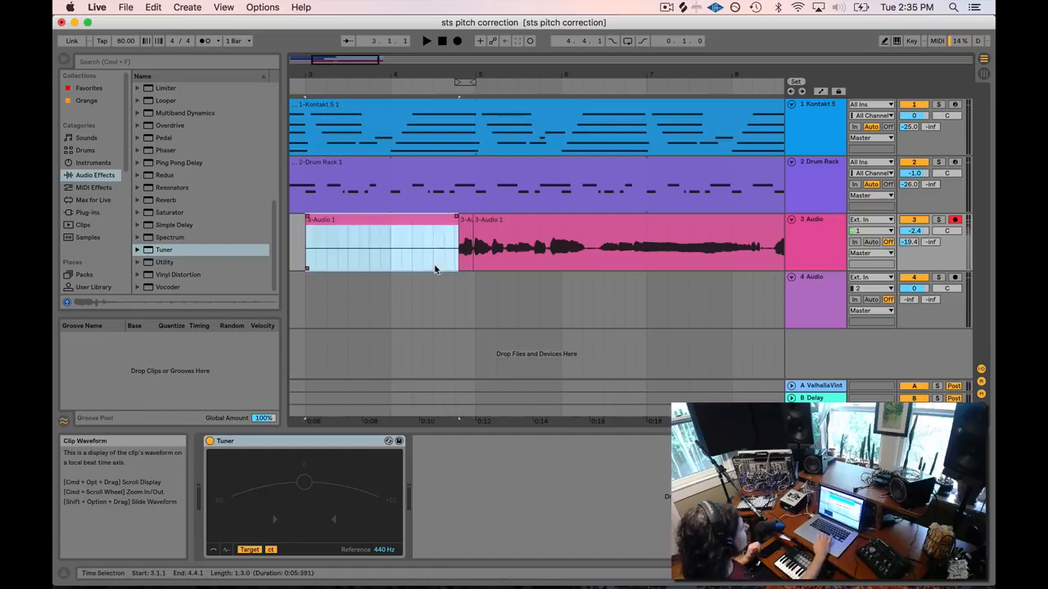
{"action": "left_click", "coordinate": [432, 265]}
{"action": "scroll", "coordinate": [559, 259], "scroll_direction": "right", "scroll_amount": 5}
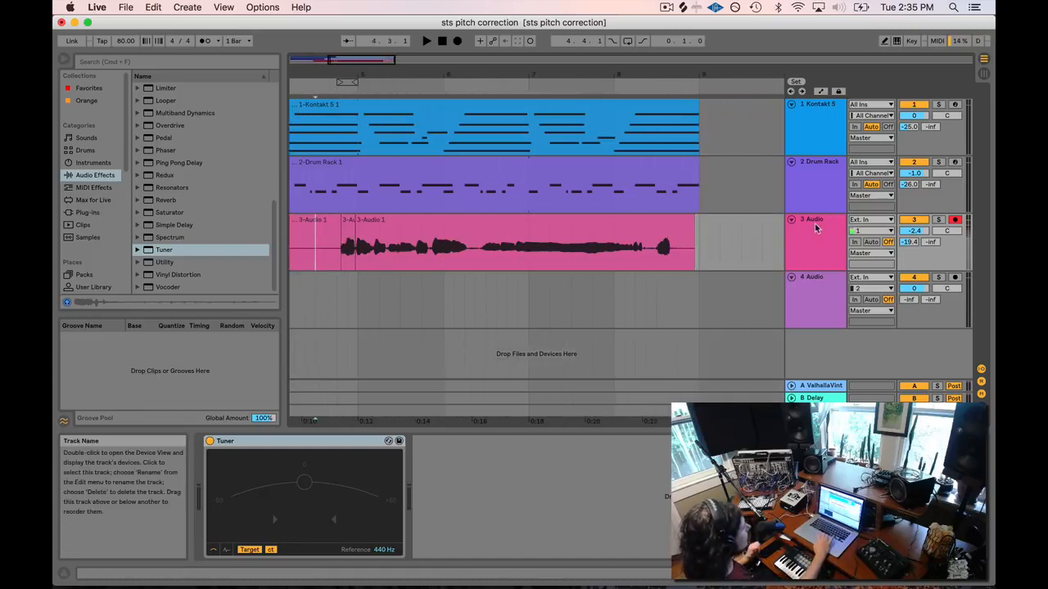
{"action": "left_click", "coordinate": [367, 257]}
{"action": "key", "text": "space"}
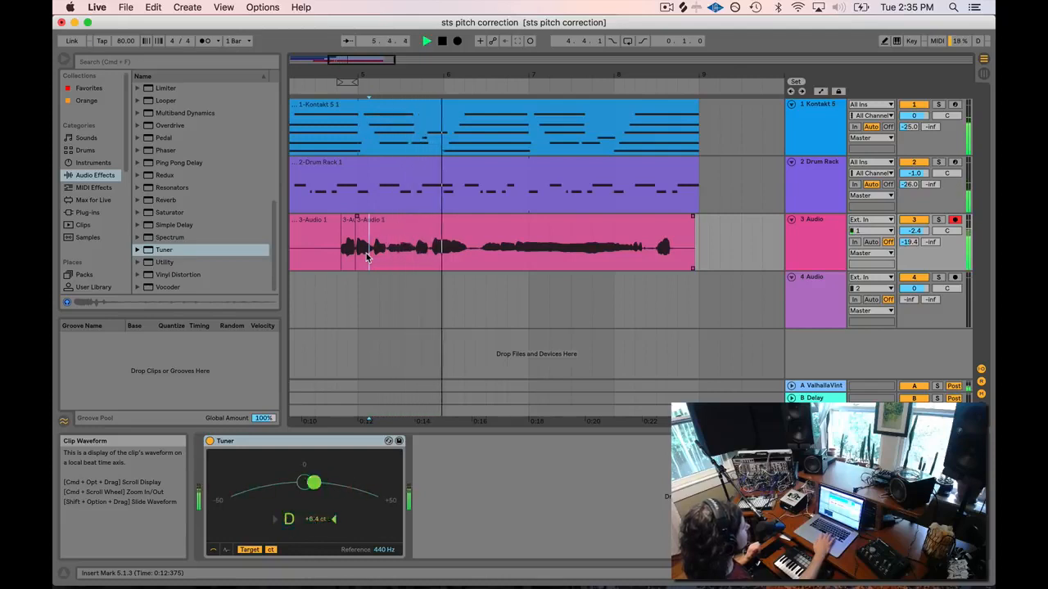
{"action": "left_click", "coordinate": [353, 257]}
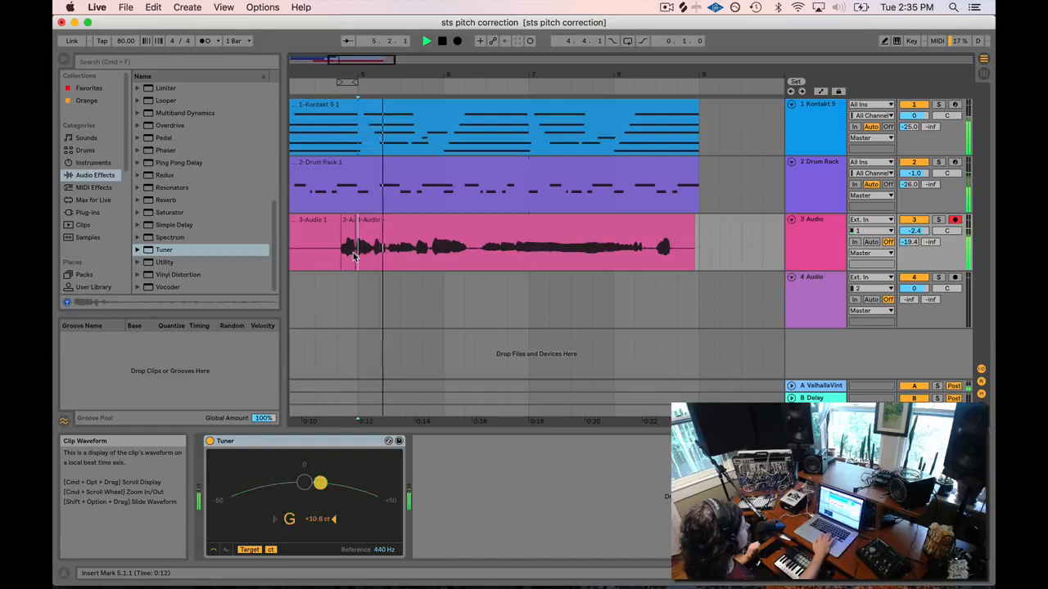
Zoom in around bar 5, audition from 5.1.4, and select the syllable 5.1.4–5.2.1.
{"action": "left_click_drag", "start_coordinate": [350, 60], "coordinate": [344, 97]}
{"action": "left_click", "coordinate": [452, 264]}
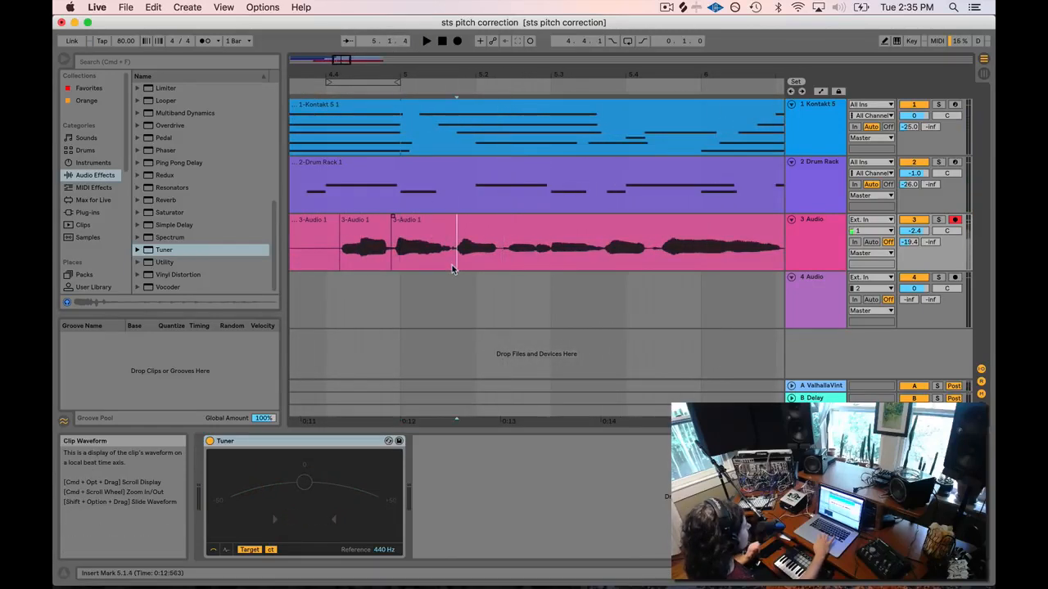
{"action": "key", "text": "space"}
{"action": "key", "text": "space"}
{"action": "key", "text": "space"}
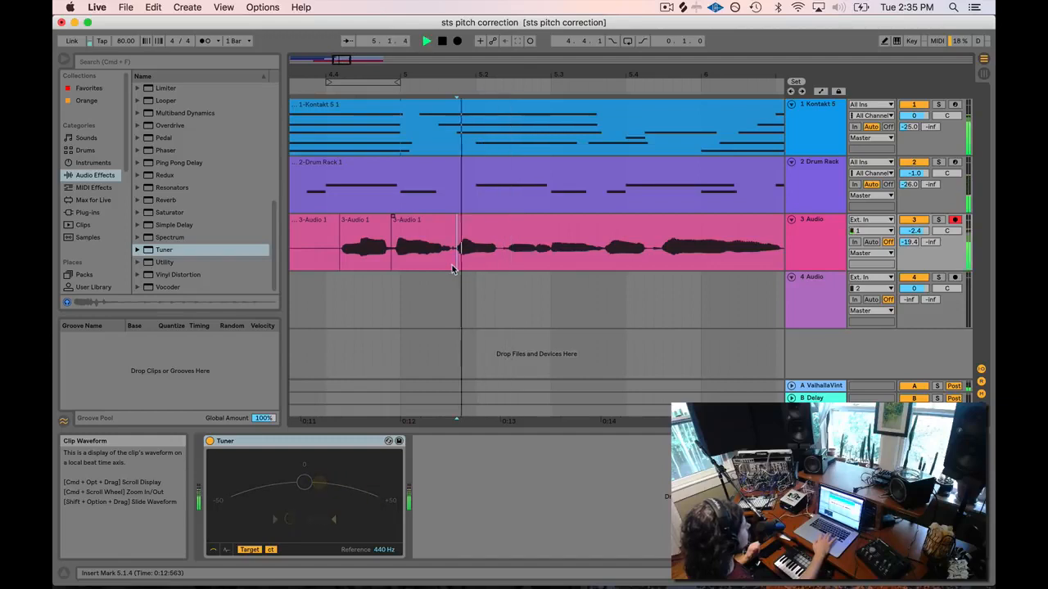
{"action": "key", "text": "space"}
{"action": "left_click_drag", "start_coordinate": [454, 266], "coordinate": [486, 267]}
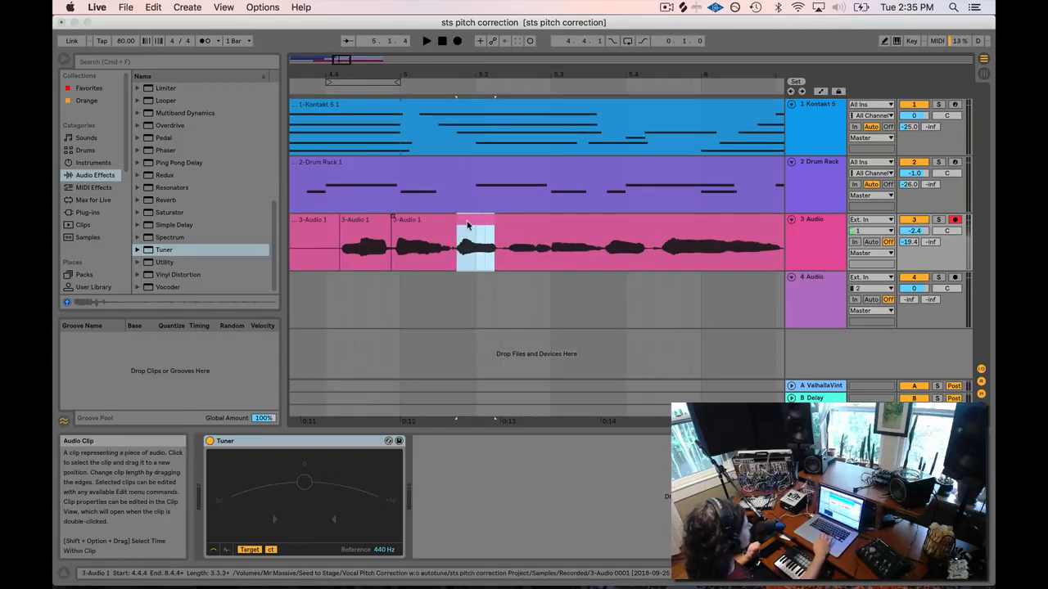
Loop the selected syllable and play it back with the vocal track soloed.
{"action": "right_click", "coordinate": [465, 224]}
{"action": "left_click", "coordinate": [491, 413]}
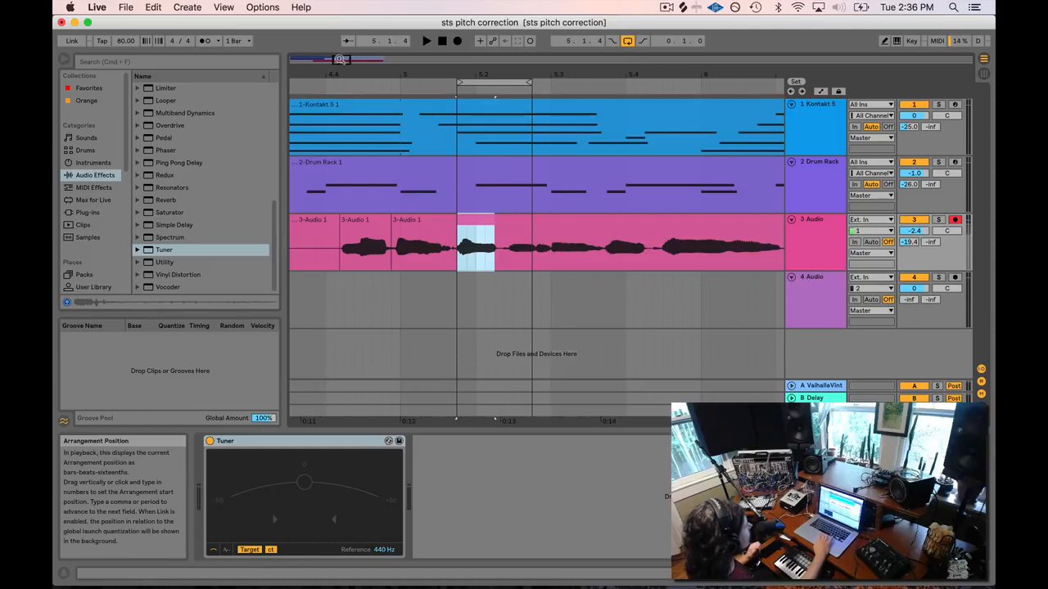
{"action": "left_click_drag", "start_coordinate": [343, 61], "coordinate": [341, 87]}
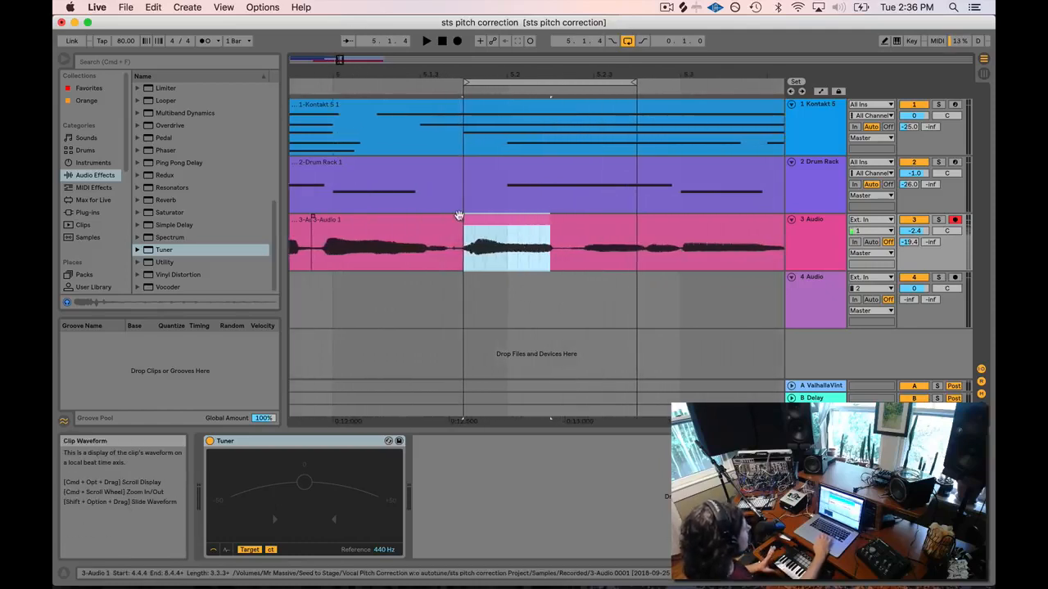
{"action": "key", "text": "space"}
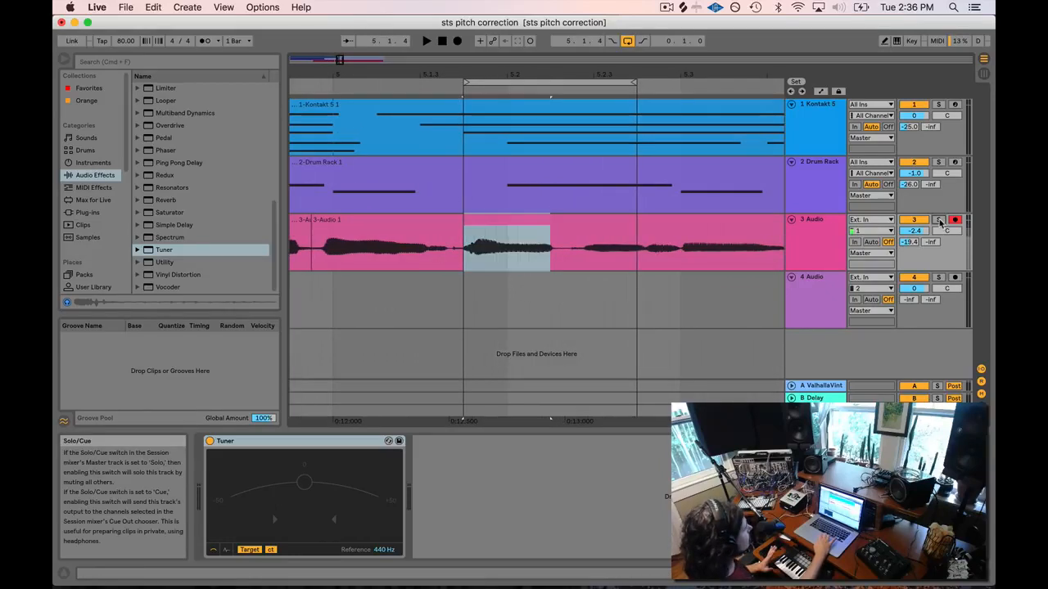
{"action": "left_click", "coordinate": [939, 221]}
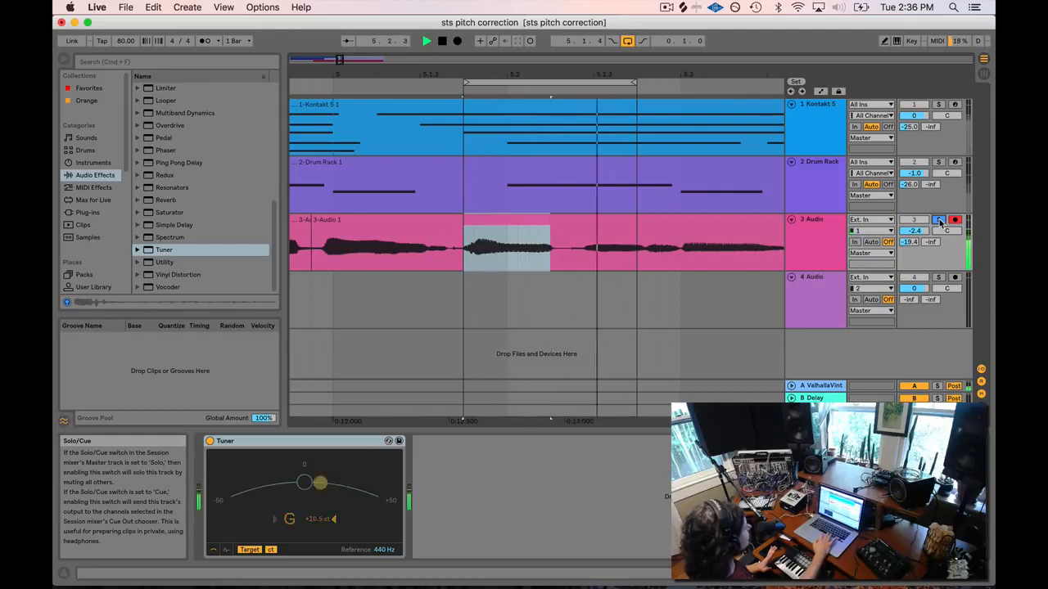
{"action": "key", "text": "space"}
Split the 5.1.4–5.2.2 syllable into its own clip and start lowering its detune.
{"action": "left_click", "coordinate": [562, 261]}
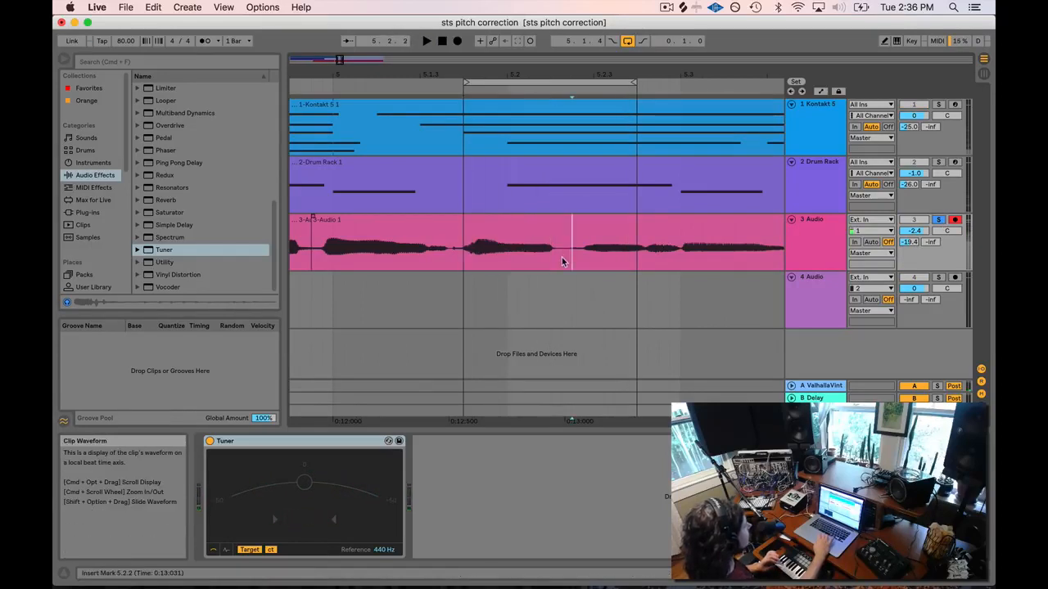
{"action": "left_click_drag", "start_coordinate": [544, 263], "coordinate": [470, 261]}
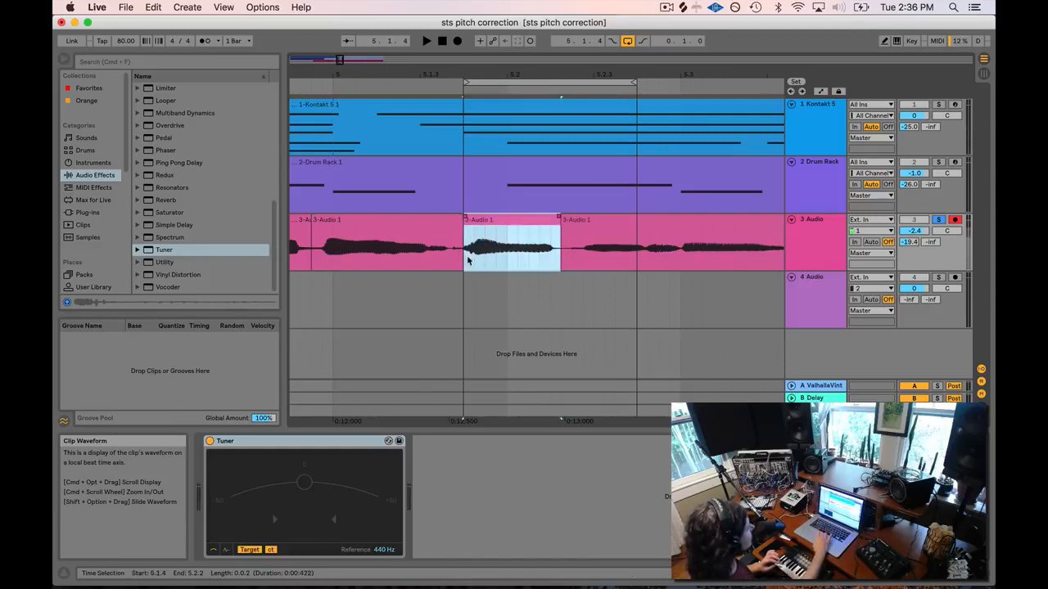
{"action": "left_click", "coordinate": [492, 222]}
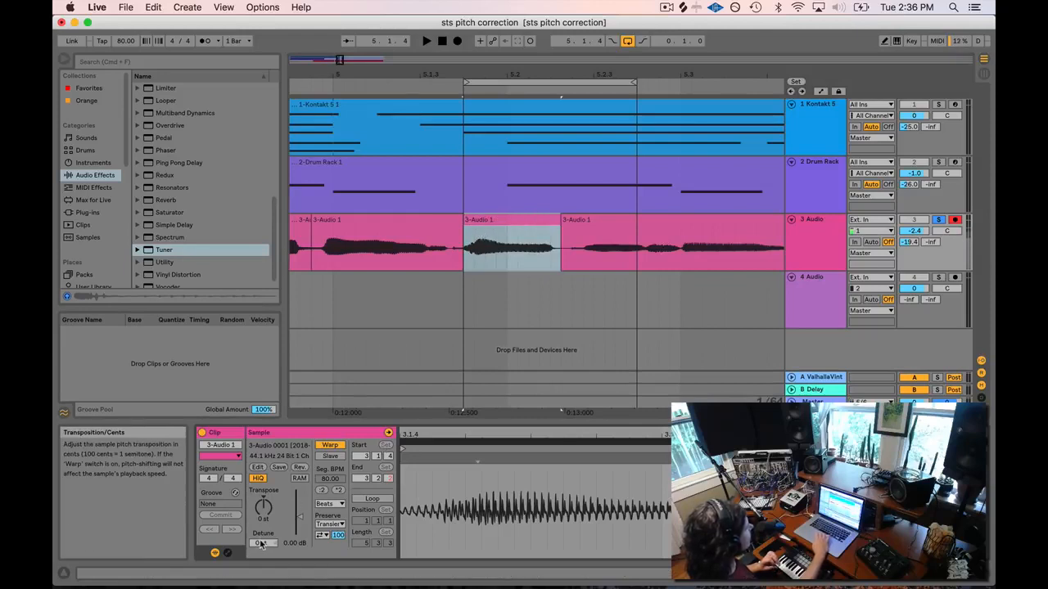
{"action": "left_click_drag", "start_coordinate": [260, 543], "coordinate": [261, 537]}
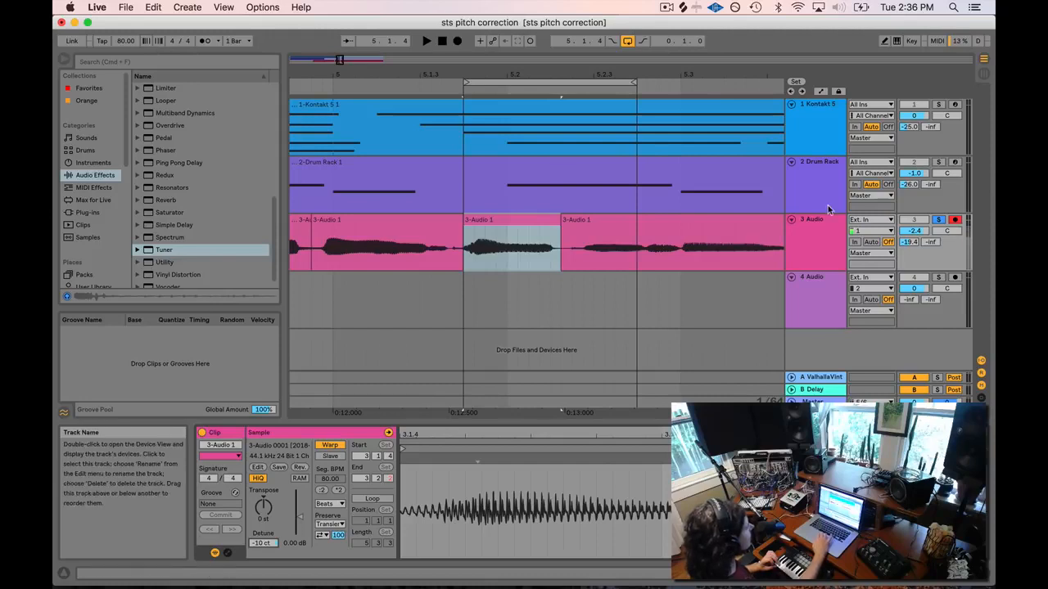
{"action": "left_click", "coordinate": [813, 229]}
{"action": "left_click", "coordinate": [354, 88]}
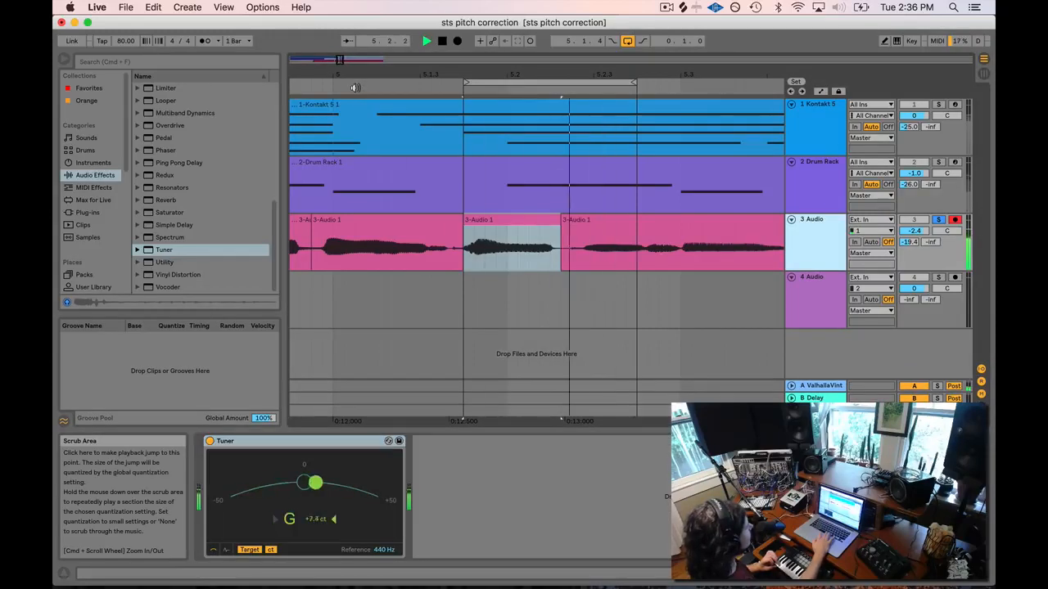
Bring the syllable clip's detune down to -15 ct, checking it on the Tuner, then turn looping off.
{"action": "double_click", "coordinate": [515, 219]}
{"action": "left_click_drag", "start_coordinate": [264, 545], "coordinate": [264, 554]}
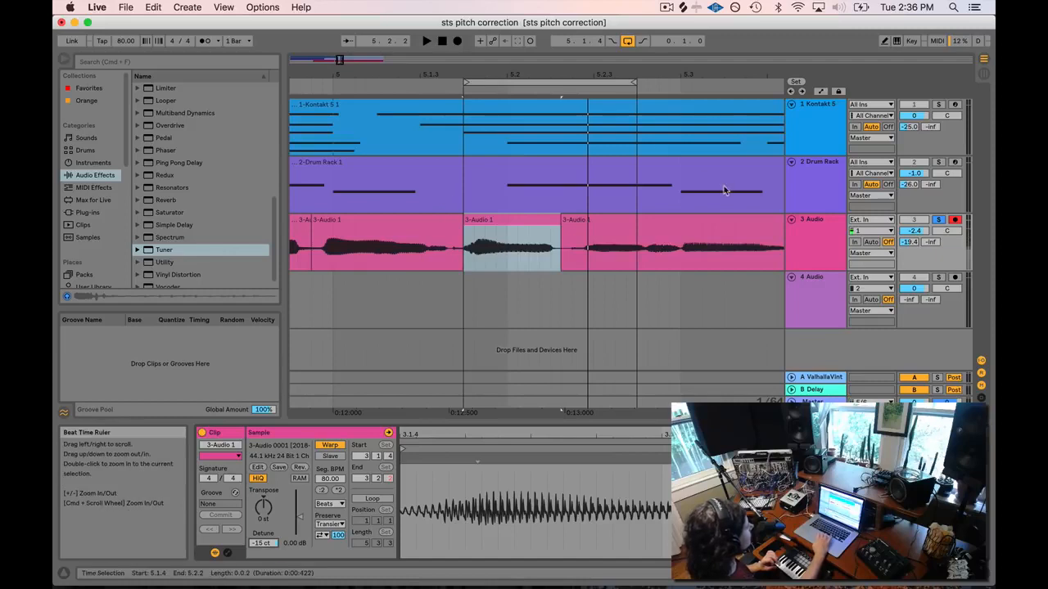
{"action": "left_click", "coordinate": [524, 221]}
{"action": "double_click", "coordinate": [826, 221]}
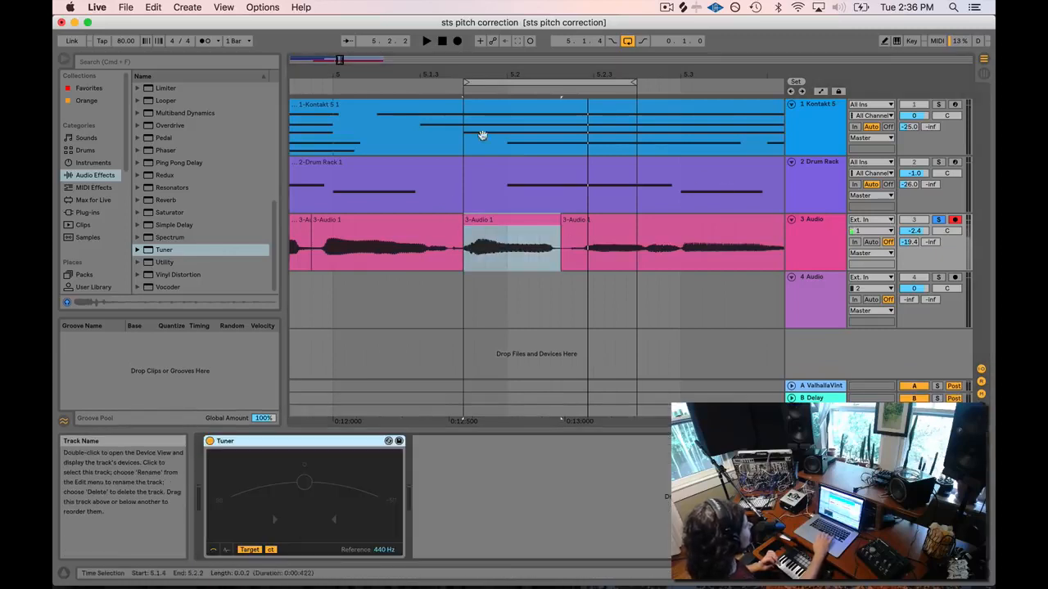
{"action": "left_click", "coordinate": [327, 86]}
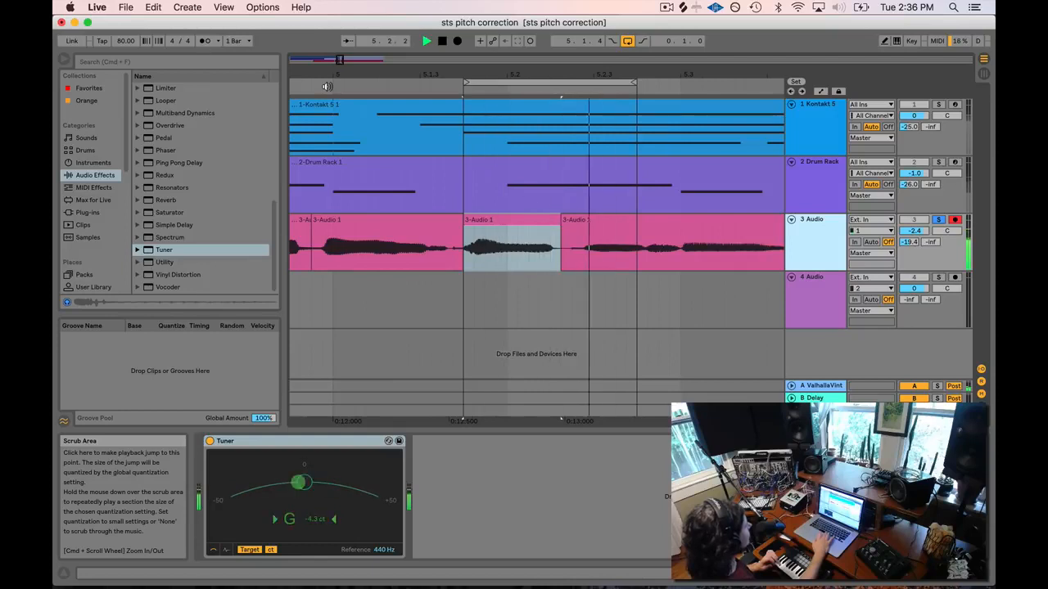
{"action": "key", "text": "space"}
{"action": "left_click", "coordinate": [628, 41]}
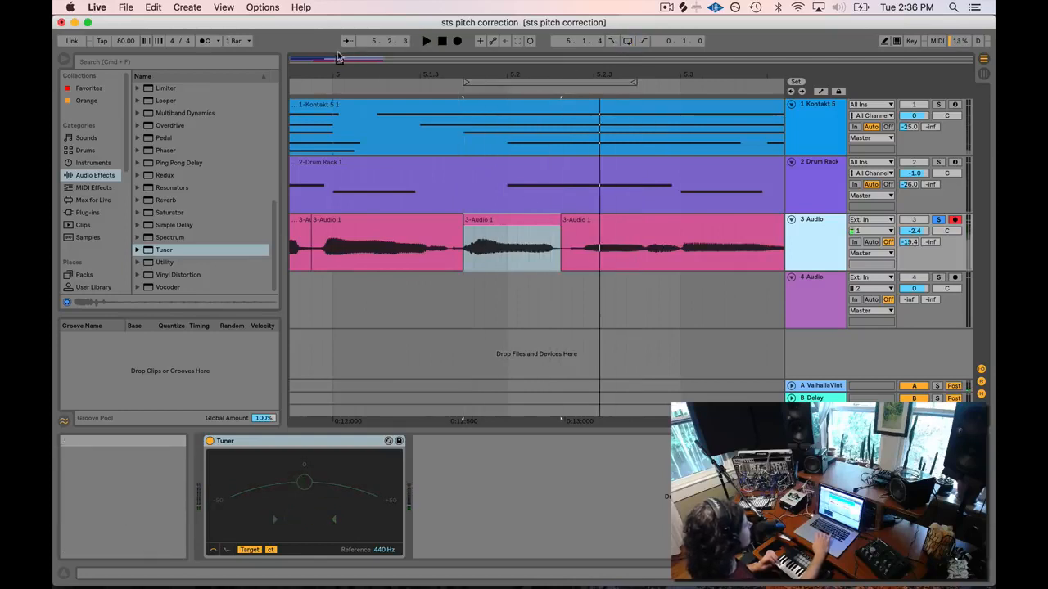
Audition the -15 ct syllable clip and switch its warp mode from Beats to Complex.
{"action": "mouse_move", "coordinate": [340, 60]}
{"action": "left_mouse_down"}
{"action": "mouse_move", "coordinate": [352, 39]}
{"action": "mouse_move", "coordinate": [340, 40]}
{"action": "mouse_move", "coordinate": [338, 59]}
{"action": "left_mouse_up"}
{"action": "double_click", "coordinate": [569, 219]}
{"action": "key", "text": "space"}
{"action": "key", "text": "space"}
{"action": "key", "text": "space"}
{"action": "key", "text": "space"}
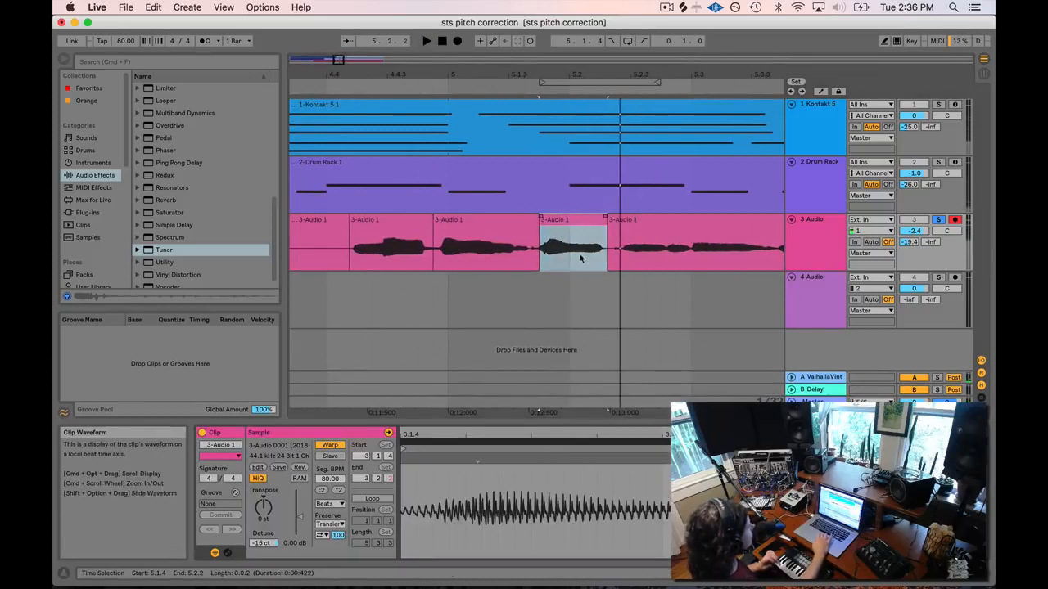
{"action": "key", "text": "space"}
{"action": "key", "text": "space"}
{"action": "key", "text": "space"}
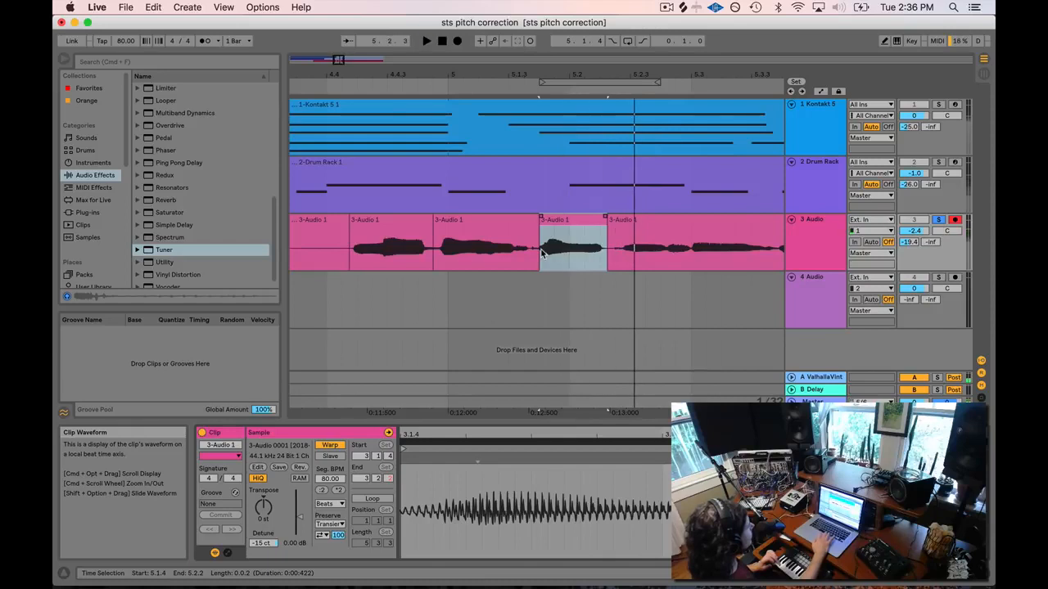
{"action": "left_click", "coordinate": [330, 524]}
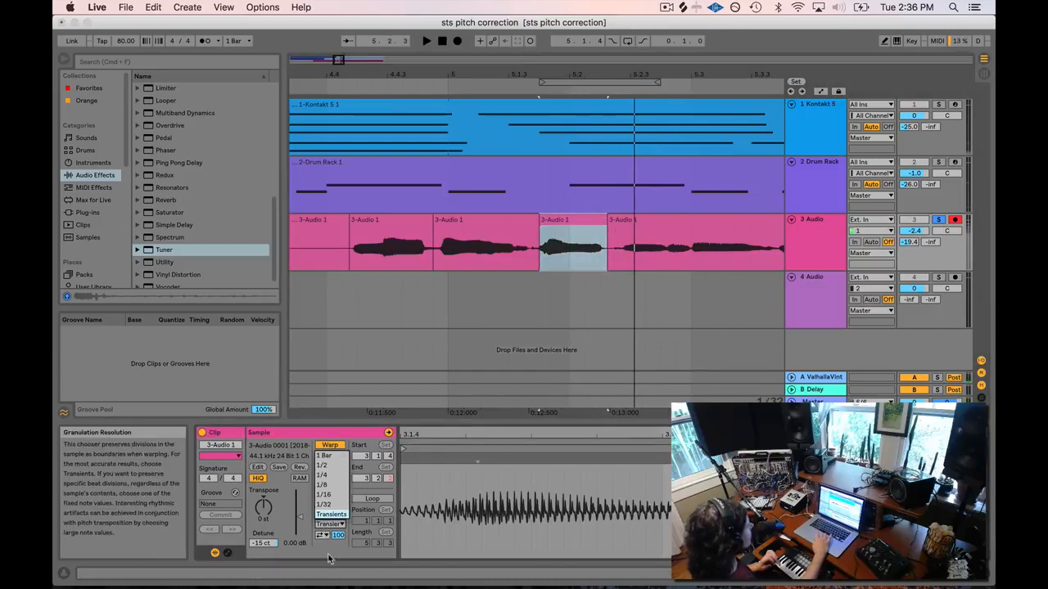
{"action": "left_click", "coordinate": [328, 524]}
{"action": "left_click", "coordinate": [330, 503]}
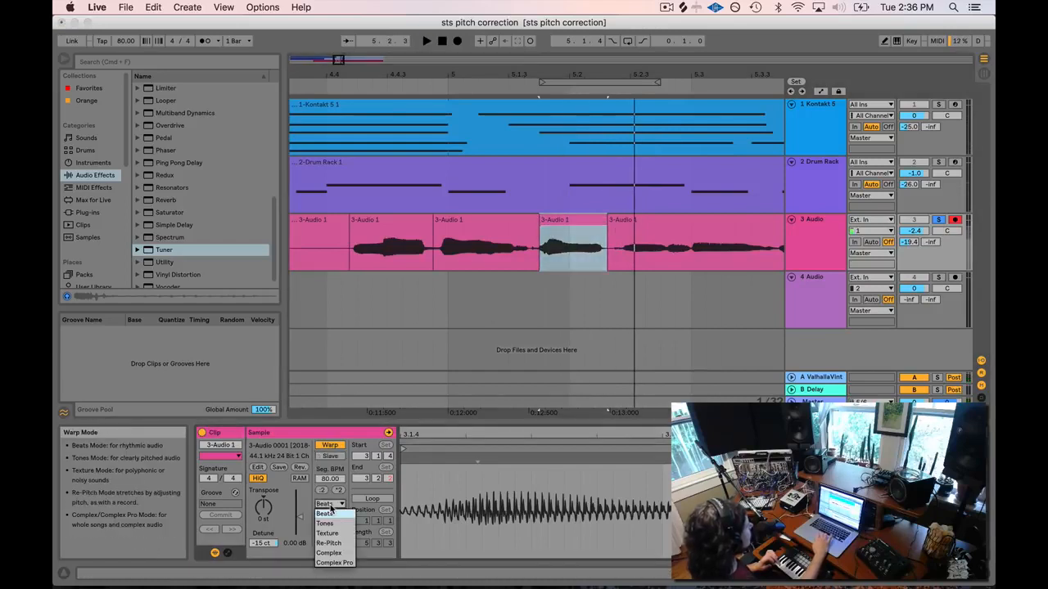
{"action": "left_click", "coordinate": [332, 547]}
Play back the detuned syllable, then scroll on to the following vocal syllables.
{"action": "key", "text": "space"}
{"action": "key", "text": "space"}
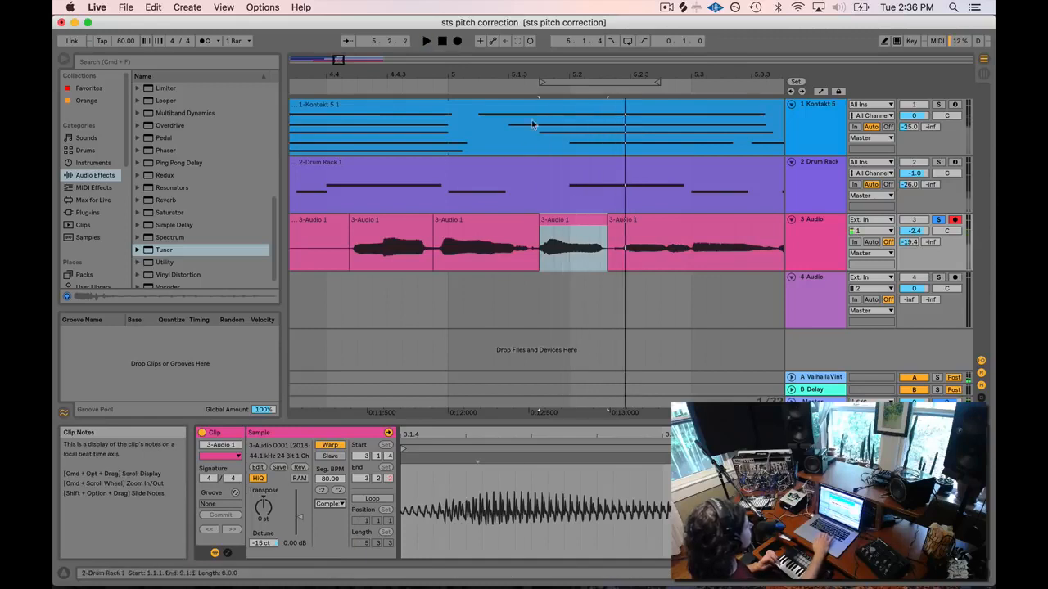
{"action": "left_click", "coordinate": [532, 90]}
{"action": "key", "text": "space"}
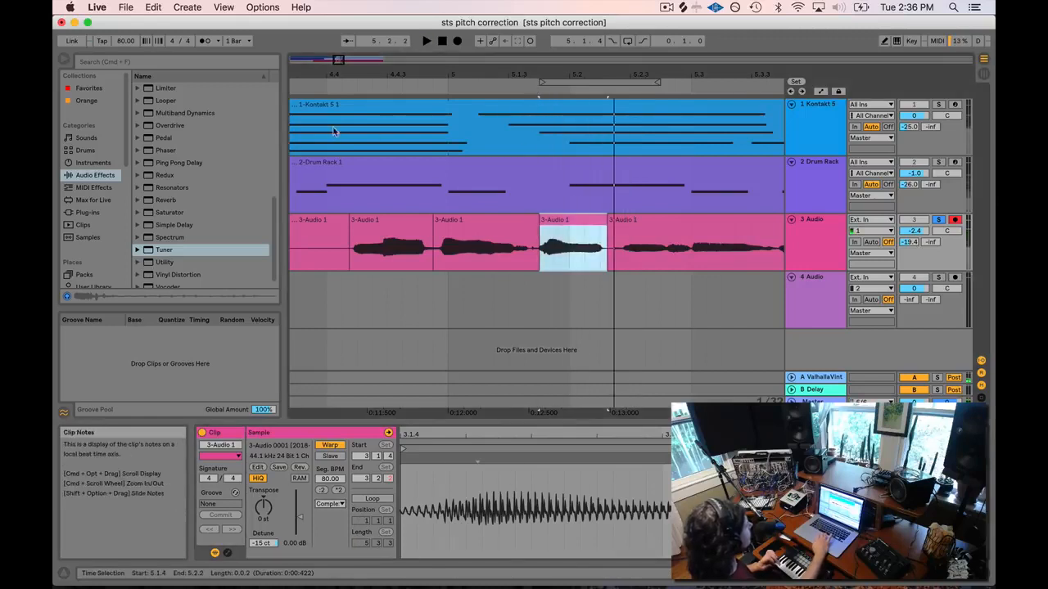
{"action": "left_click", "coordinate": [346, 86]}
{"action": "key", "text": "space"}
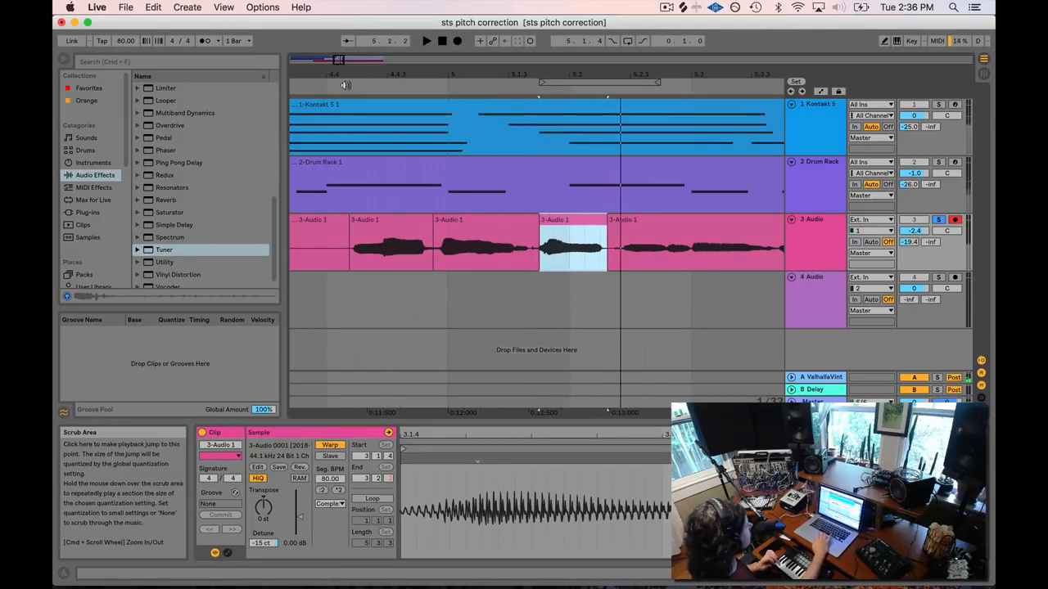
{"action": "left_click_drag", "start_coordinate": [463, 74], "coordinate": [369, 54]}
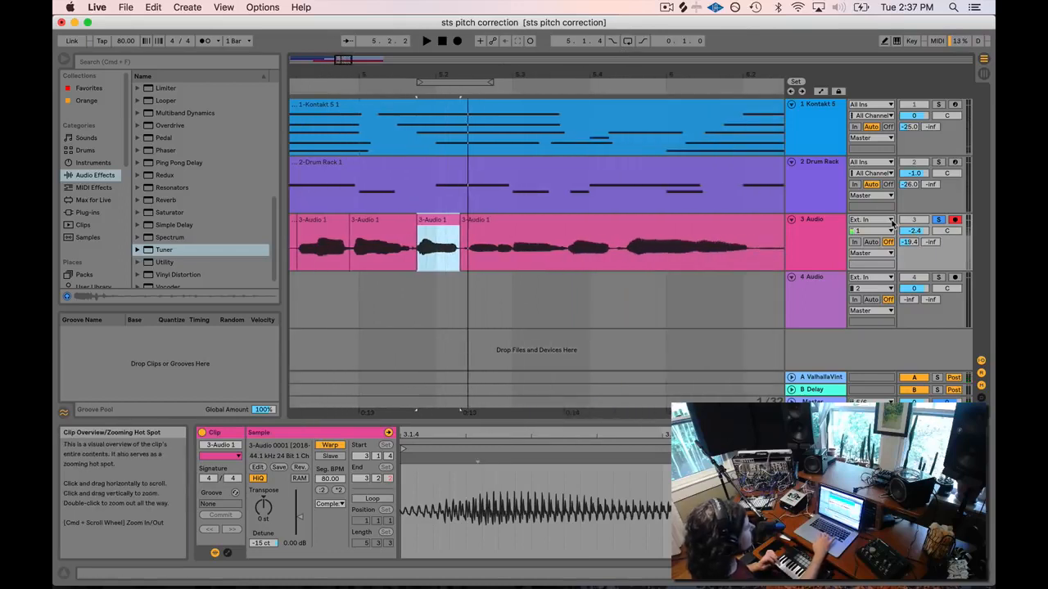
Un-solo the vocal track, show its Tuner, and replay the passage before the next syllables.
{"action": "left_click", "coordinate": [939, 221]}
{"action": "double_click", "coordinate": [817, 221]}
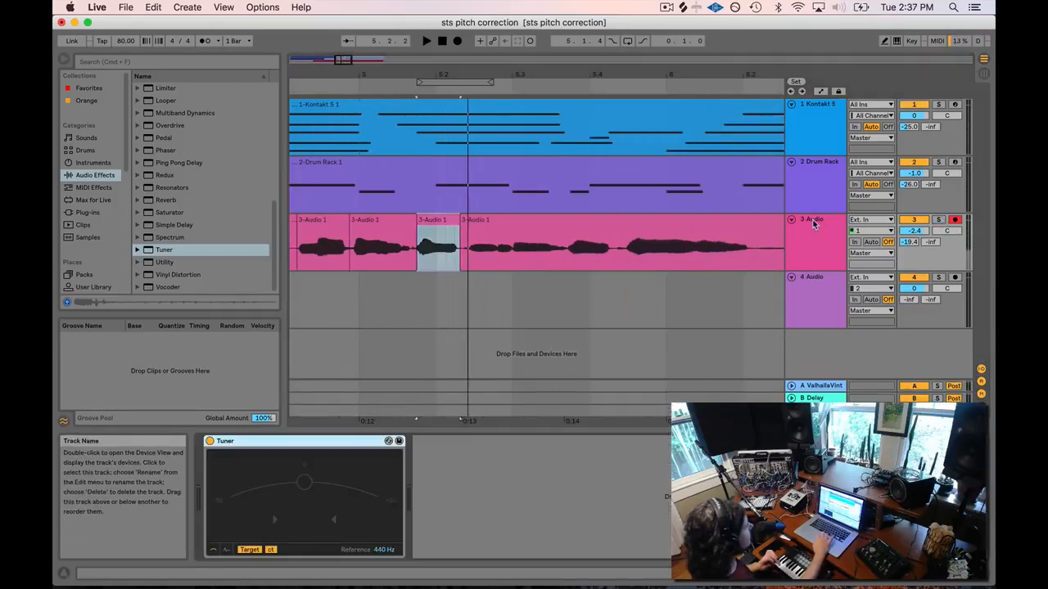
{"action": "left_click", "coordinate": [463, 92]}
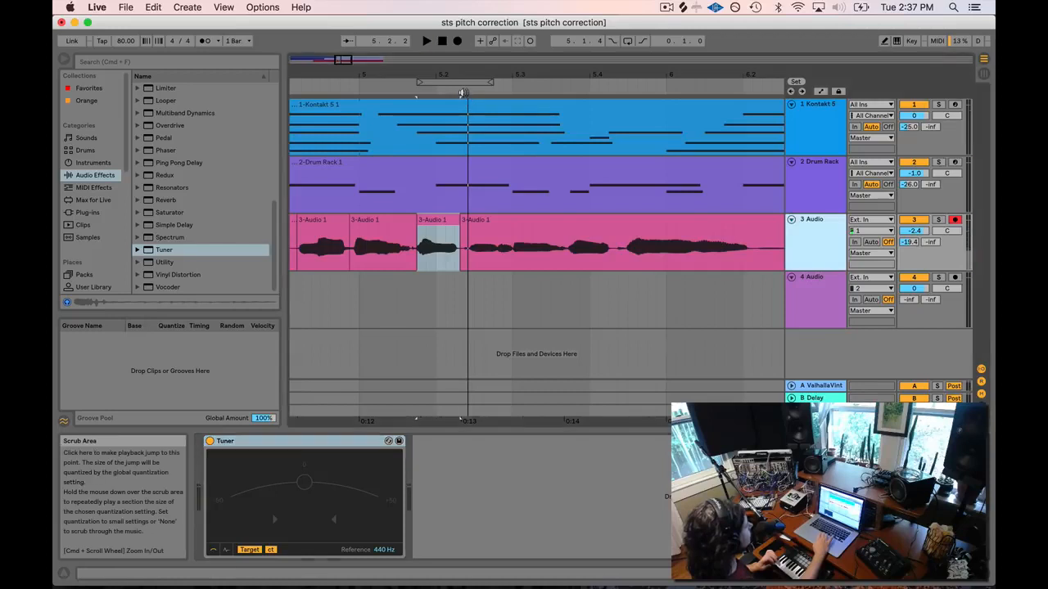
{"action": "key", "text": "space"}
{"action": "left_click", "coordinate": [464, 92]}
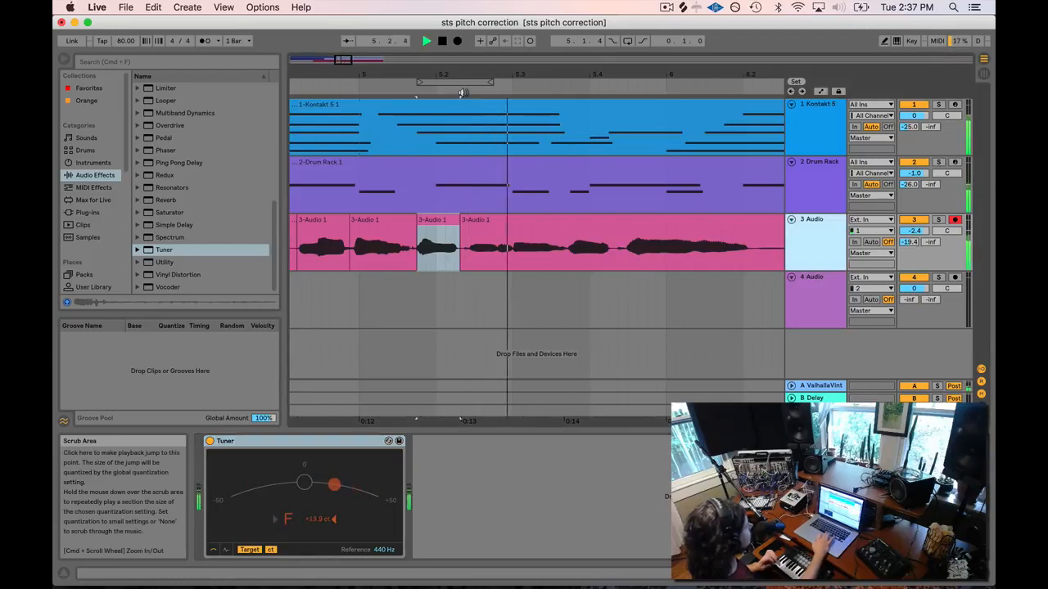
{"action": "left_click", "coordinate": [463, 92]}
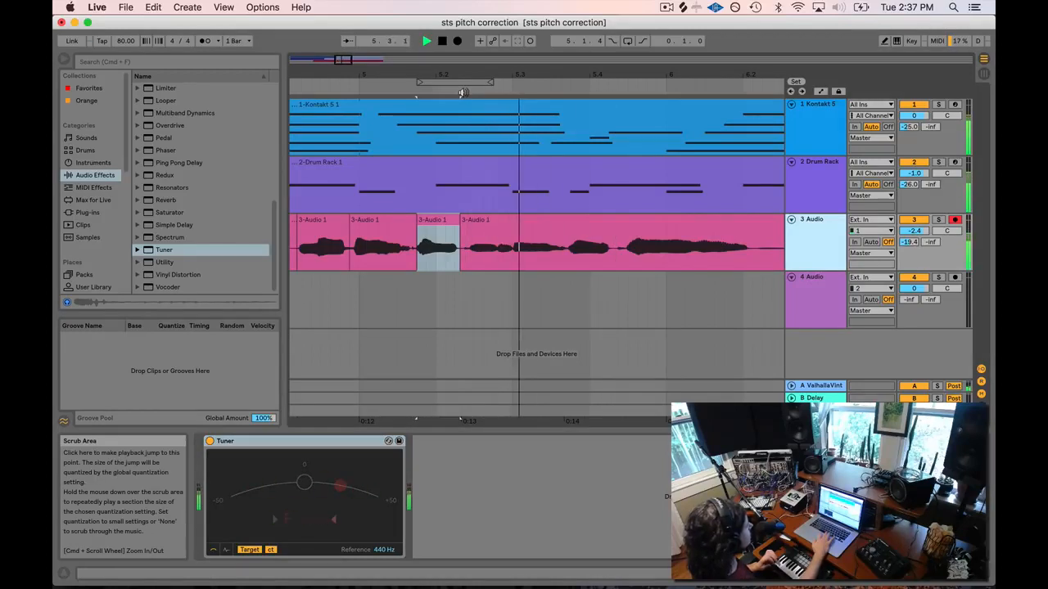
{"action": "key", "text": "space"}
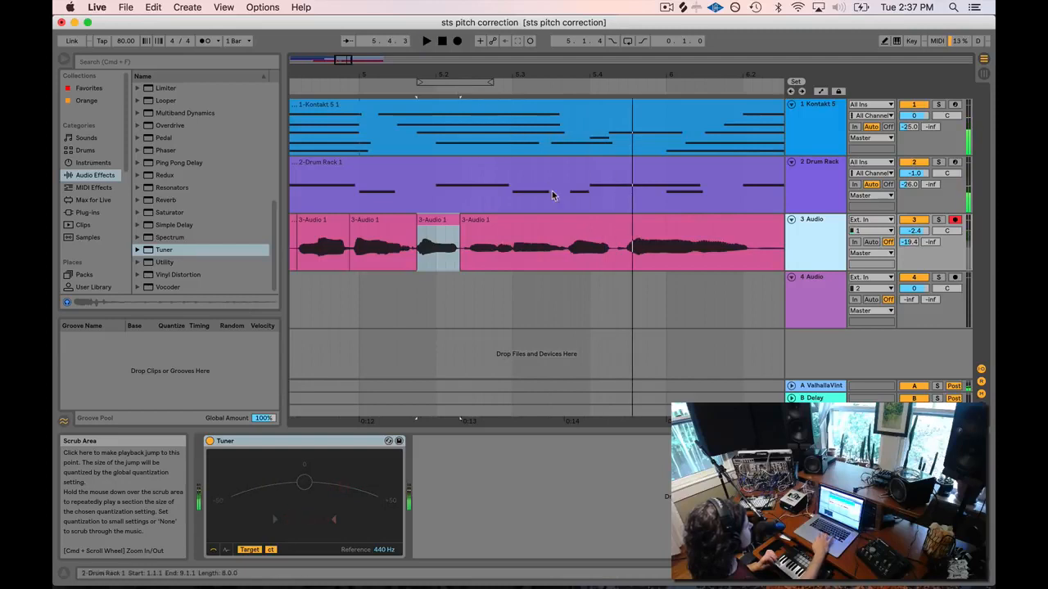
Check the syllables at 5.3.1–5.3.2, 5.3.3 and 5.3.4 against the Tuner, then zoom in.
{"action": "left_click", "coordinate": [512, 262]}
{"action": "left_click_drag", "start_coordinate": [512, 262], "coordinate": [548, 263]}
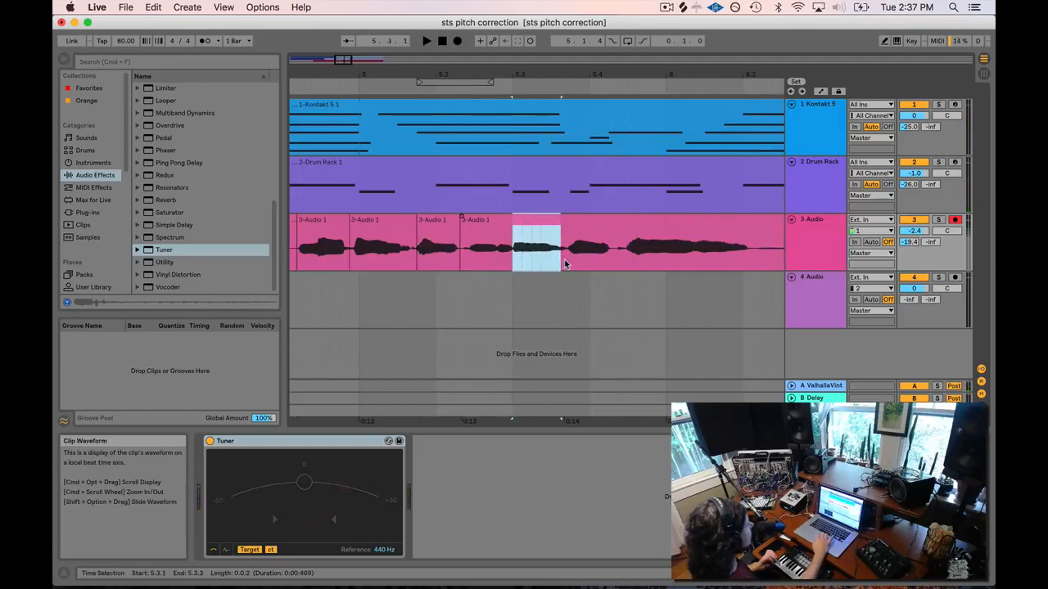
{"action": "key", "text": "space"}
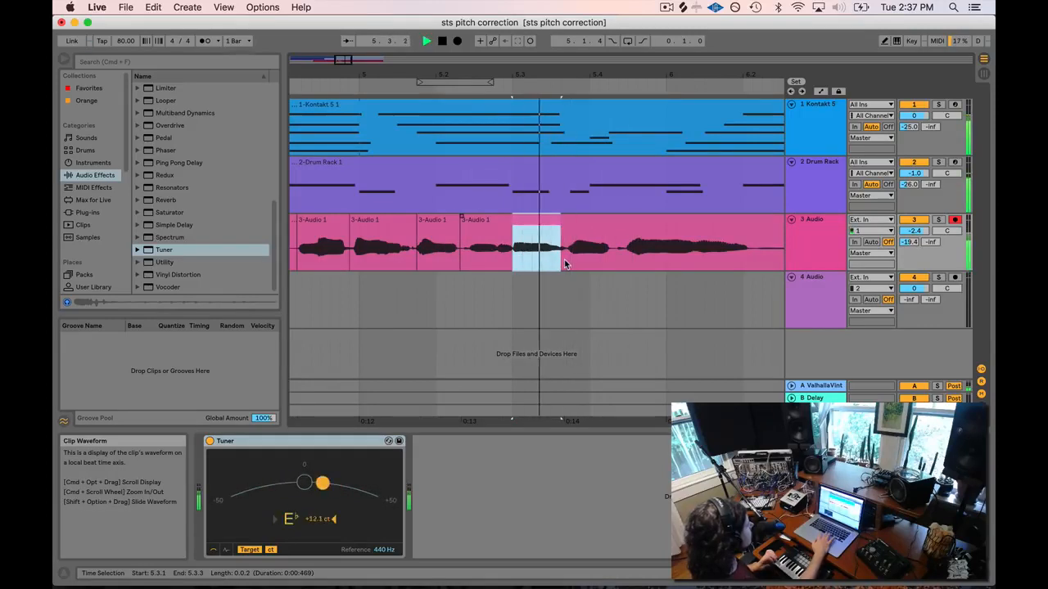
{"action": "key", "text": "space"}
{"action": "left_click", "coordinate": [518, 265]}
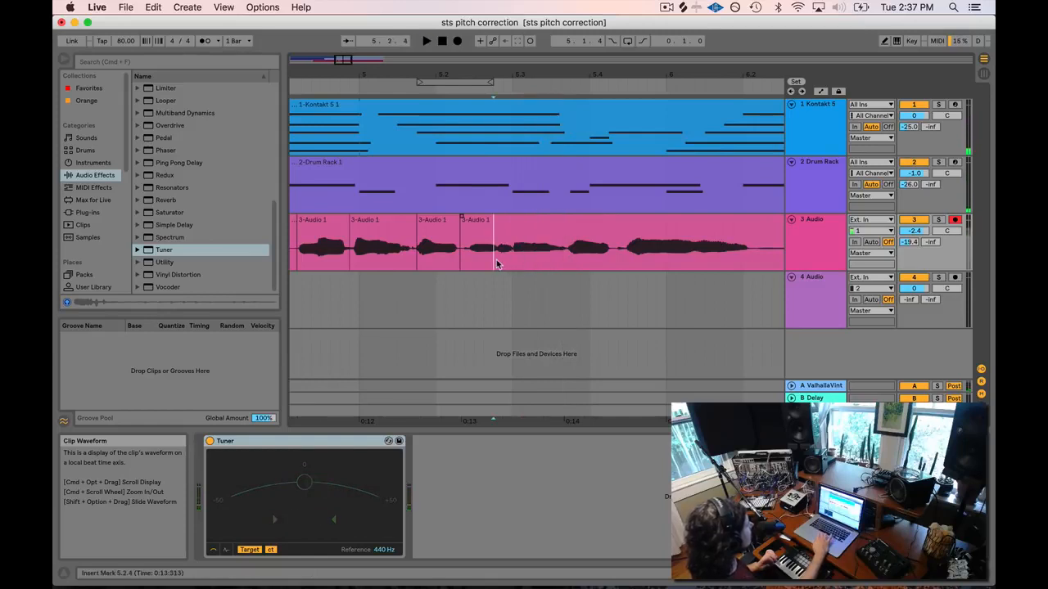
{"action": "key", "text": "space"}
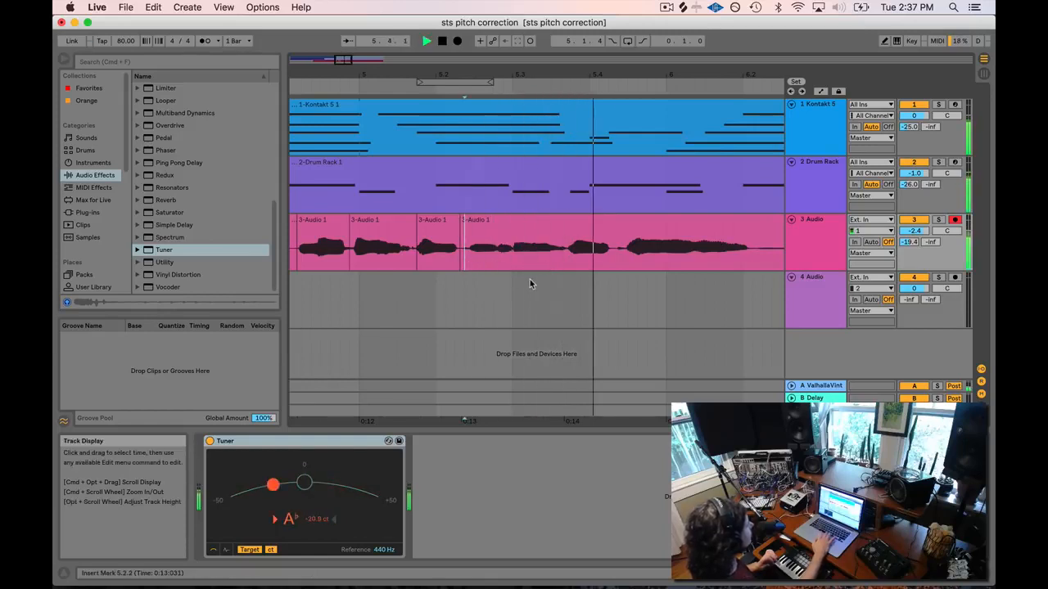
{"action": "left_click", "coordinate": [561, 260]}
{"action": "key", "text": "space"}
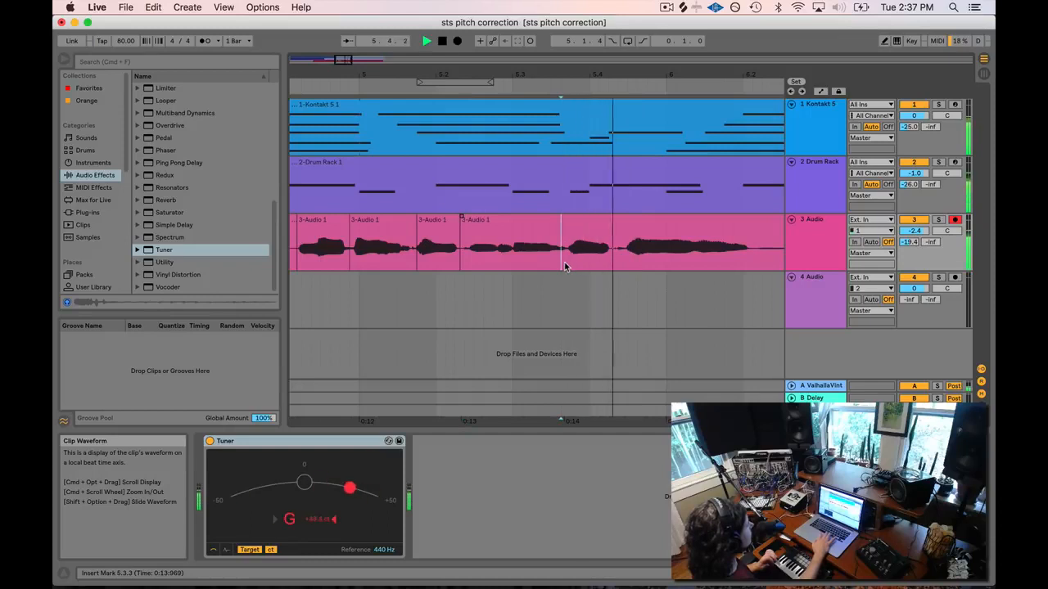
{"action": "key", "text": "space"}
{"action": "left_click", "coordinate": [569, 262]}
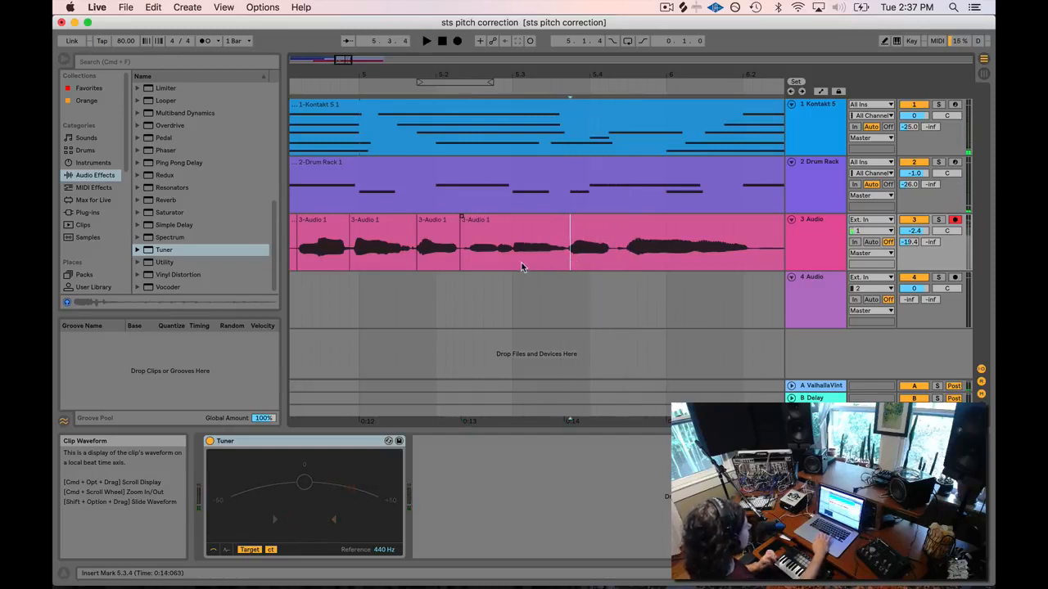
{"action": "left_click_drag", "start_coordinate": [342, 59], "coordinate": [346, 61]}
Trial-split the 5.3.3–5.4.2 syllable, audition it, then undo the split.
{"action": "left_click_drag", "start_coordinate": [467, 261], "coordinate": [608, 254]}
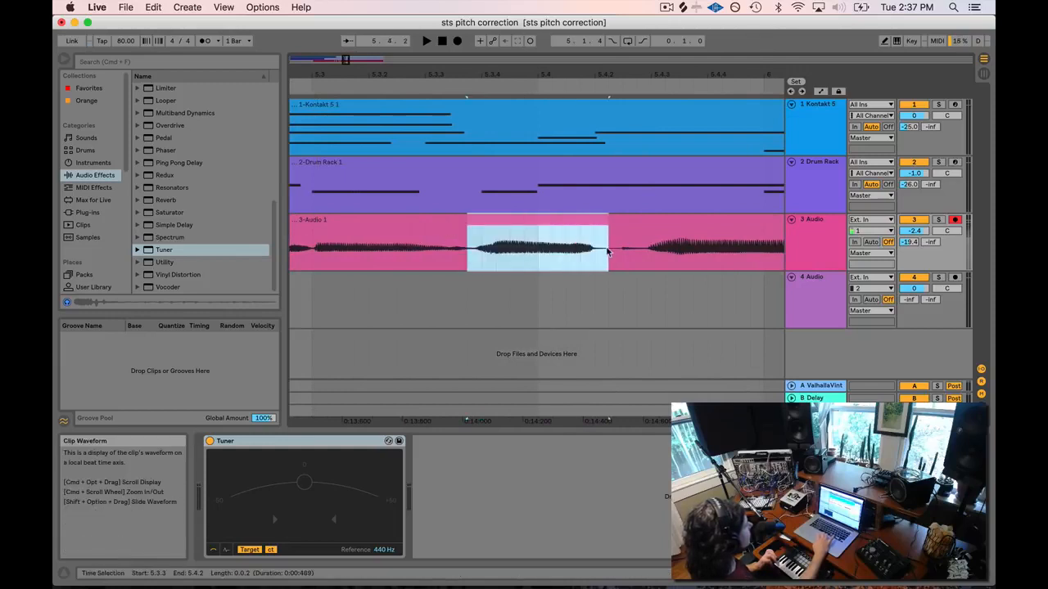
{"action": "key", "text": "super+e"}
{"action": "key", "text": "space"}
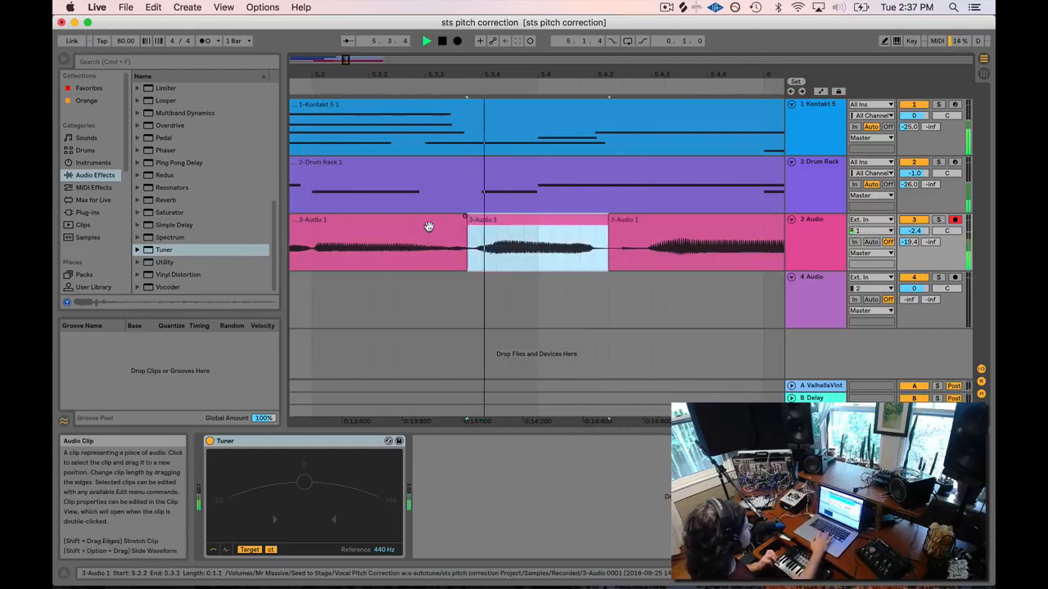
{"action": "left_click", "coordinate": [312, 252]}
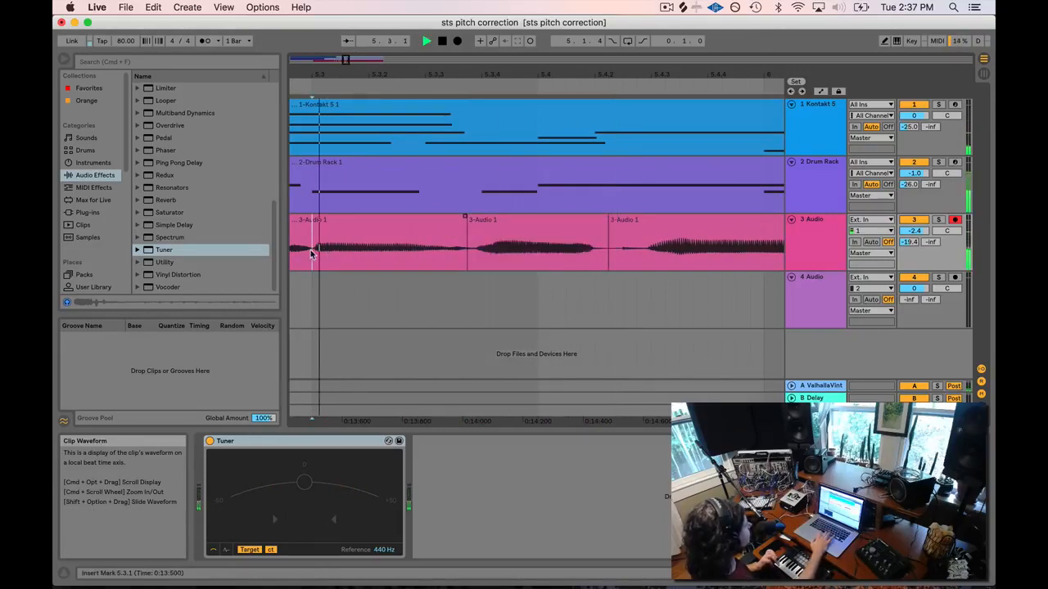
{"action": "key", "text": "space"}
{"action": "key", "text": "space"}
{"action": "left_click", "coordinate": [496, 219]}
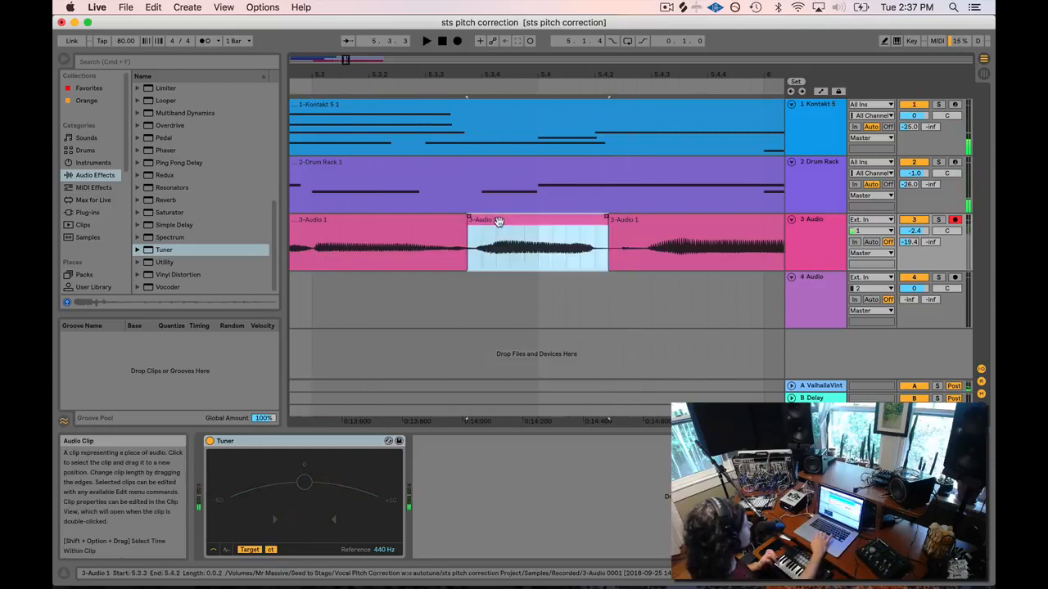
{"action": "left_click_drag", "start_coordinate": [468, 261], "coordinate": [590, 258]}
{"action": "key", "text": "super+z"}
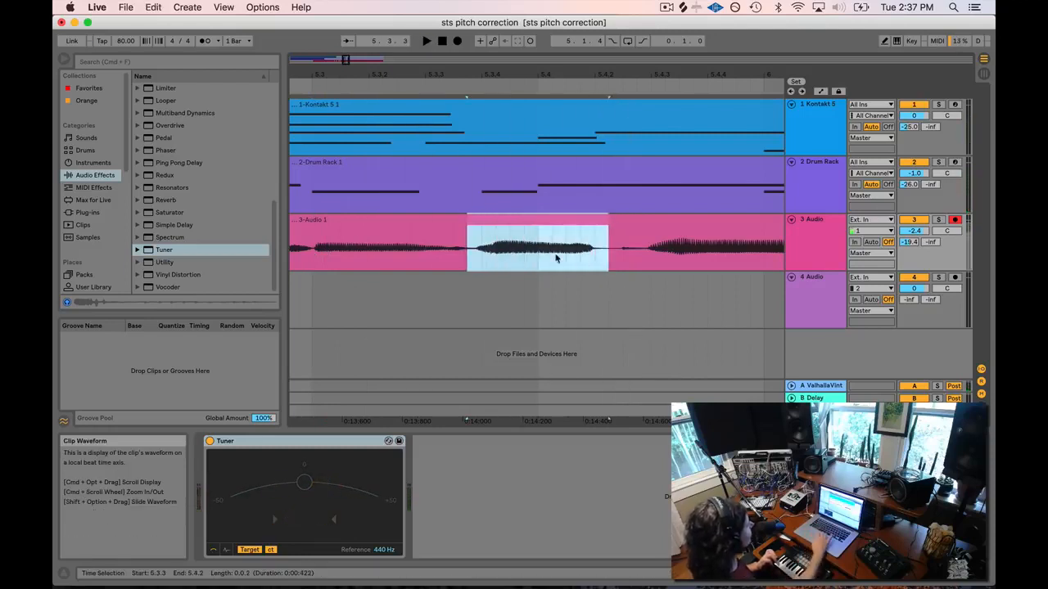
Set Fixed Grid to Off and freely select the syllable from about 5.3.3 to 5.4.2.
{"action": "left_click", "coordinate": [481, 256]}
{"action": "left_click_drag", "start_coordinate": [467, 258], "coordinate": [583, 259]}
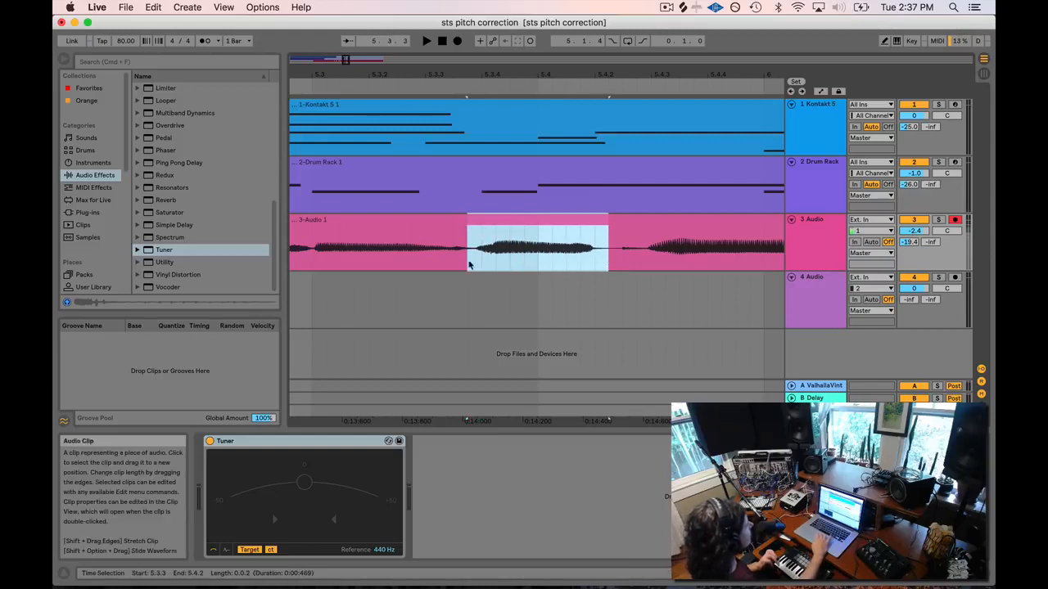
{"action": "right_click", "coordinate": [440, 250]}
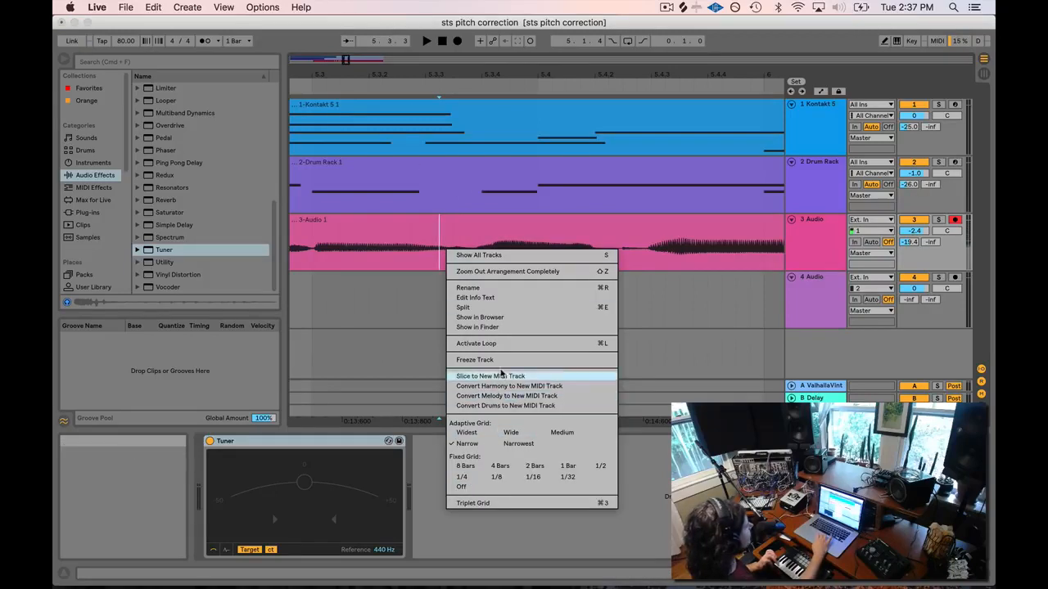
{"action": "left_click", "coordinate": [461, 487]}
{"action": "left_click", "coordinate": [476, 259]}
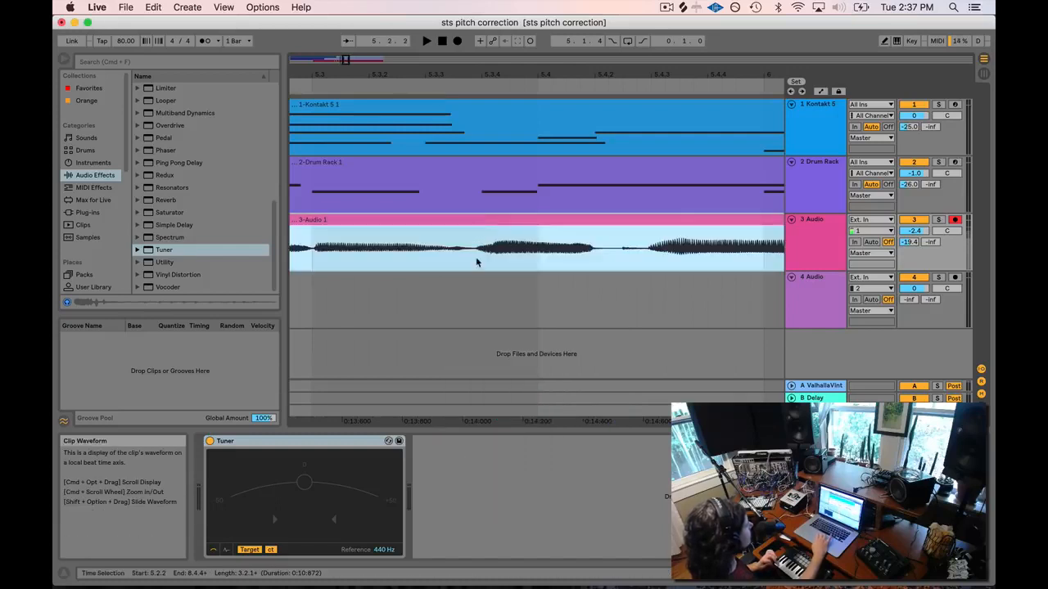
{"action": "right_click", "coordinate": [473, 260]}
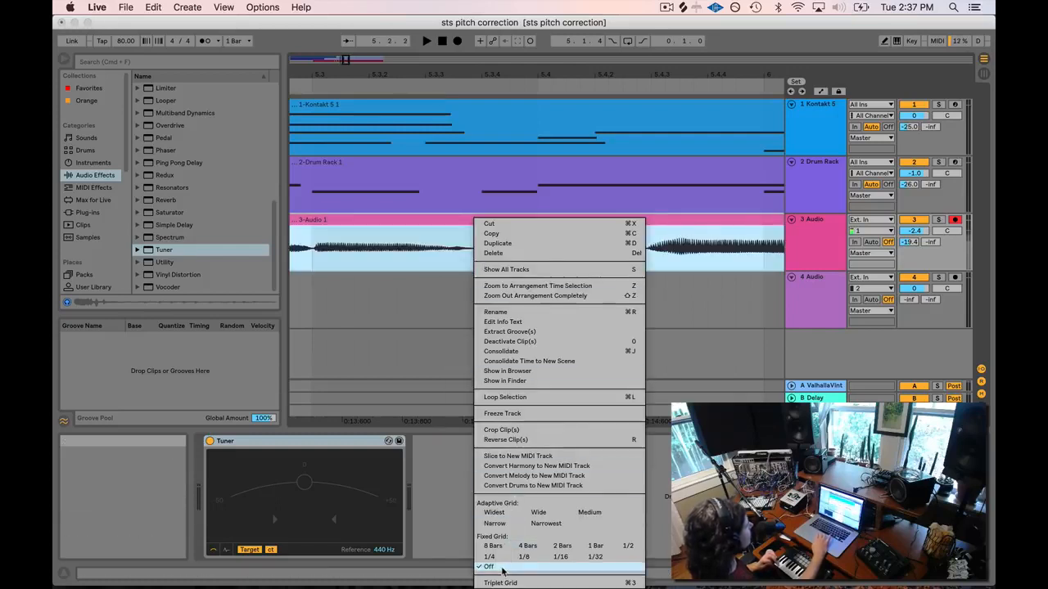
{"action": "left_click", "coordinate": [455, 273]}
{"action": "left_click_drag", "start_coordinate": [475, 256], "coordinate": [548, 260]}
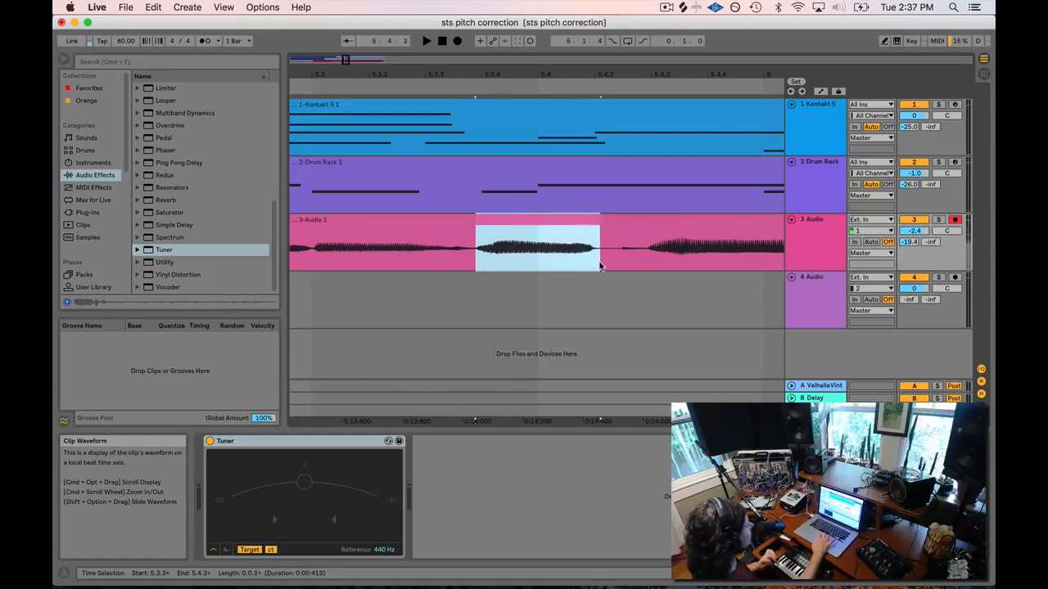
Split off the middle syllable clip and play it against the vocal track's Tuner.
{"action": "double_click", "coordinate": [508, 229]}
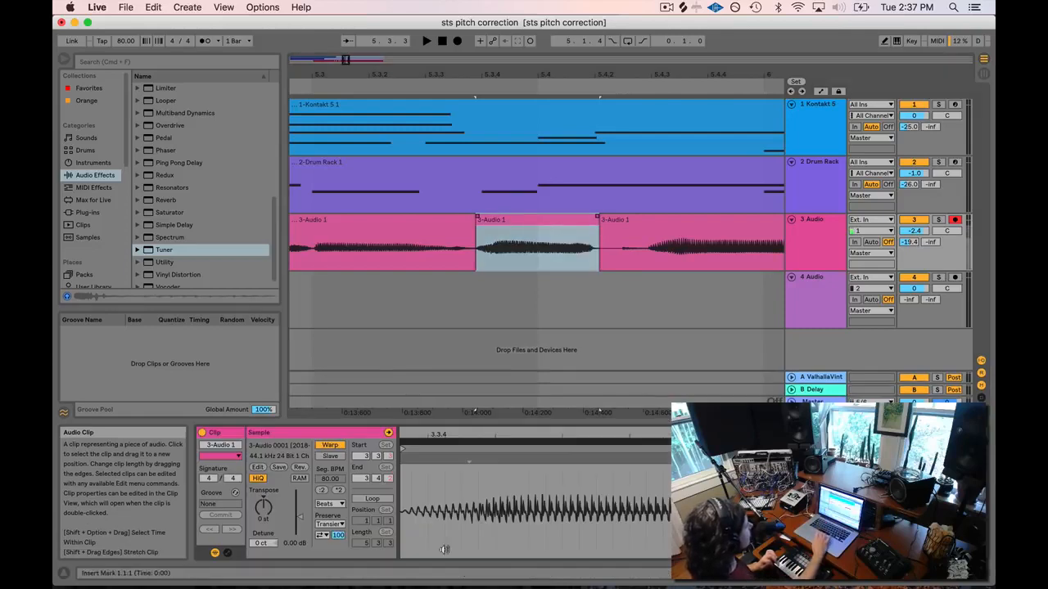
{"action": "left_click", "coordinate": [814, 222]}
{"action": "double_click", "coordinate": [821, 228]}
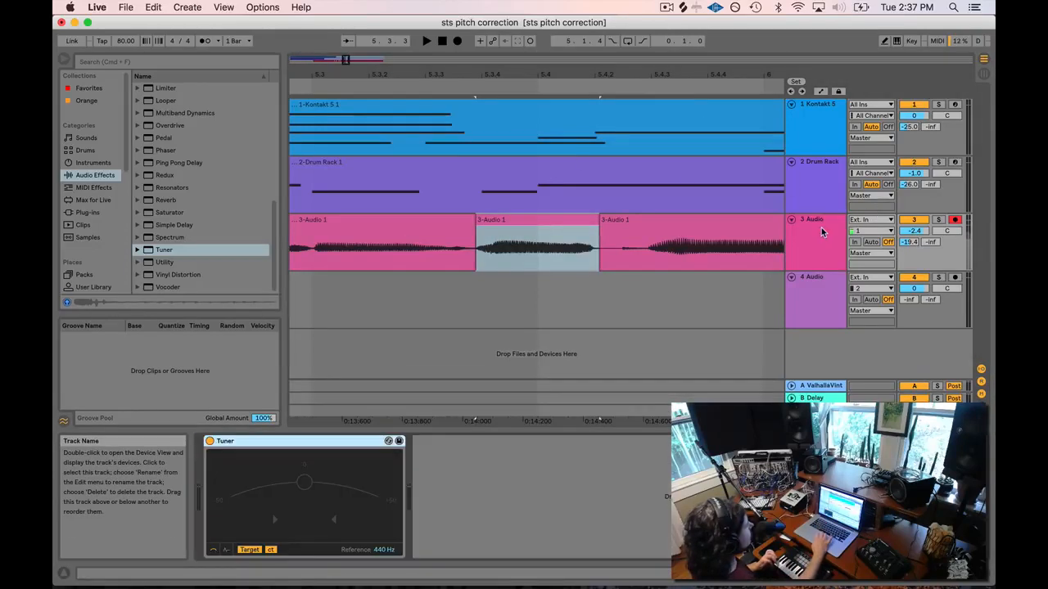
{"action": "left_click", "coordinate": [437, 82]}
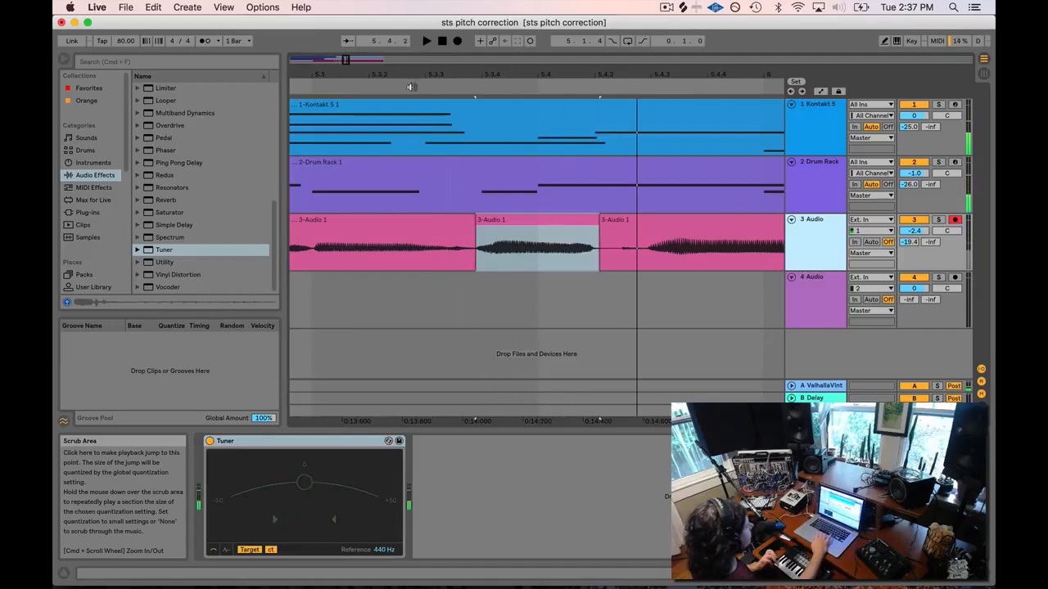
{"action": "key", "text": "space"}
{"action": "key", "text": "space"}
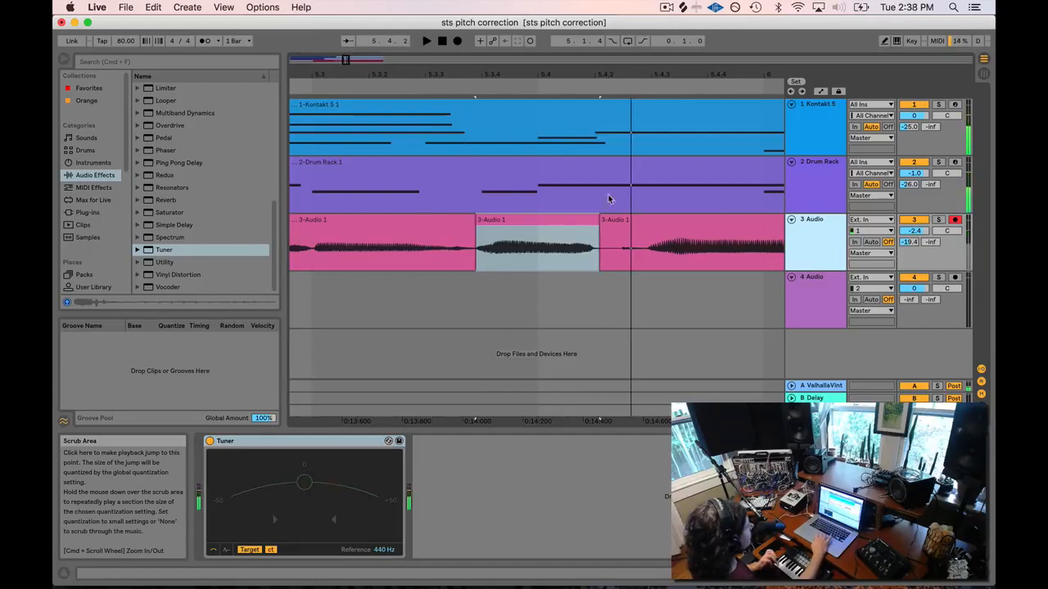
Detune the middle syllable clip to -24 ct, recheck its pitch, and set Complex warp mode.
{"action": "double_click", "coordinate": [534, 225]}
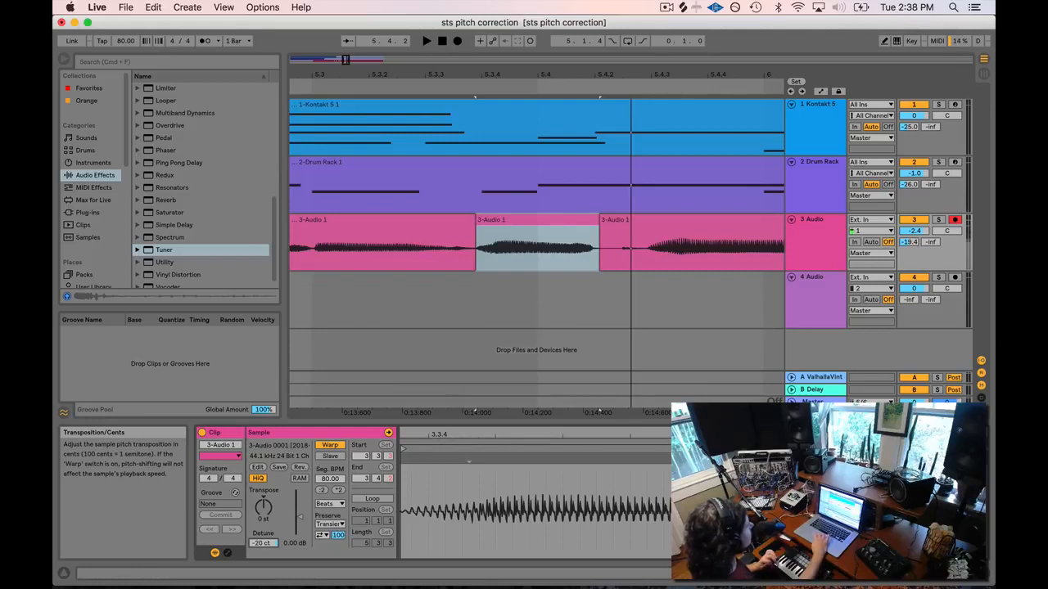
{"action": "double_click", "coordinate": [821, 231]}
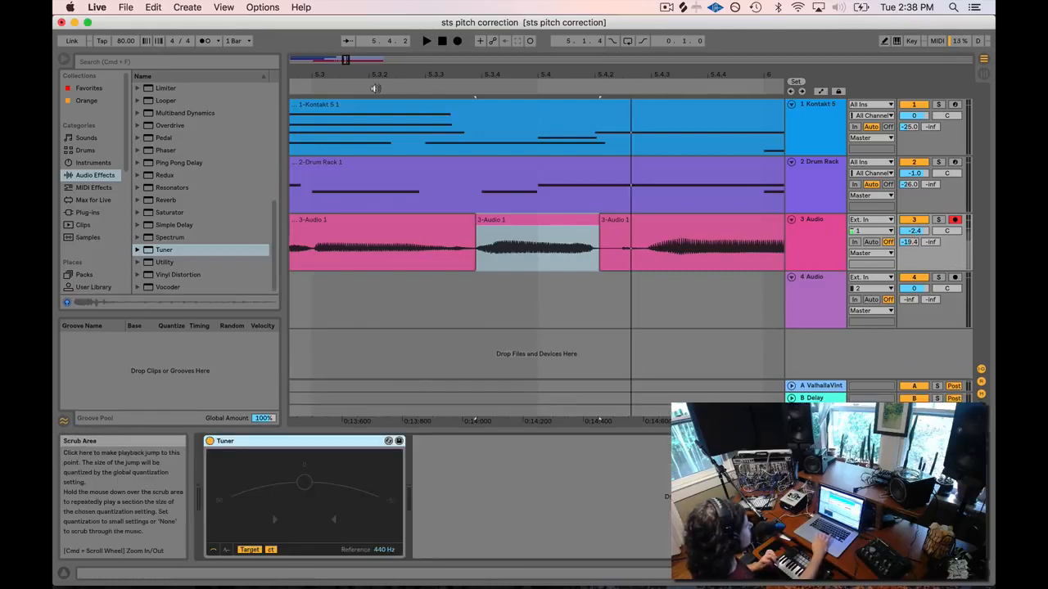
{"action": "left_click", "coordinate": [375, 89]}
{"action": "key", "text": "space"}
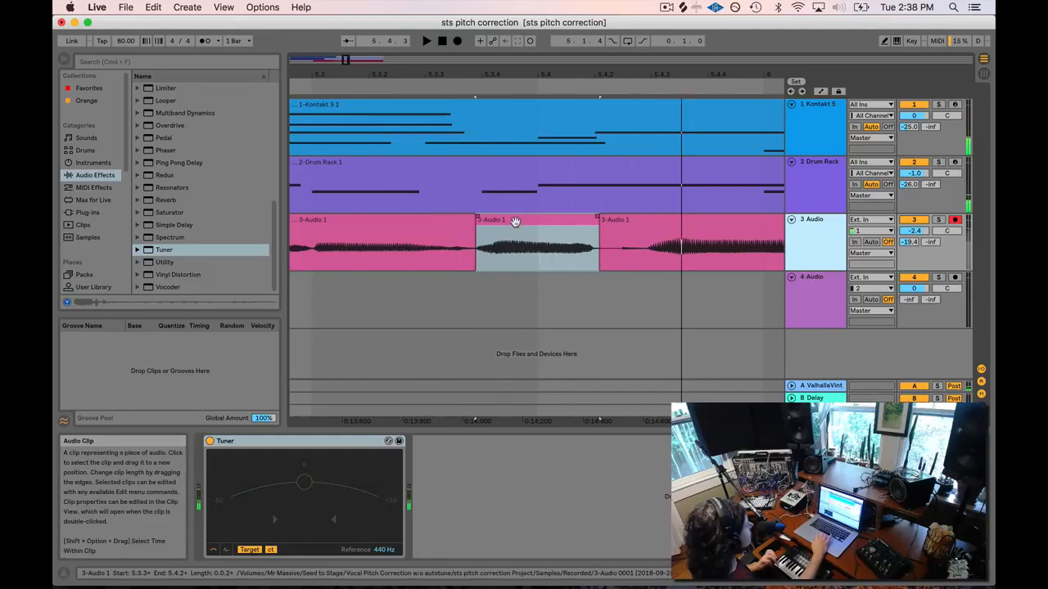
{"action": "double_click", "coordinate": [515, 222]}
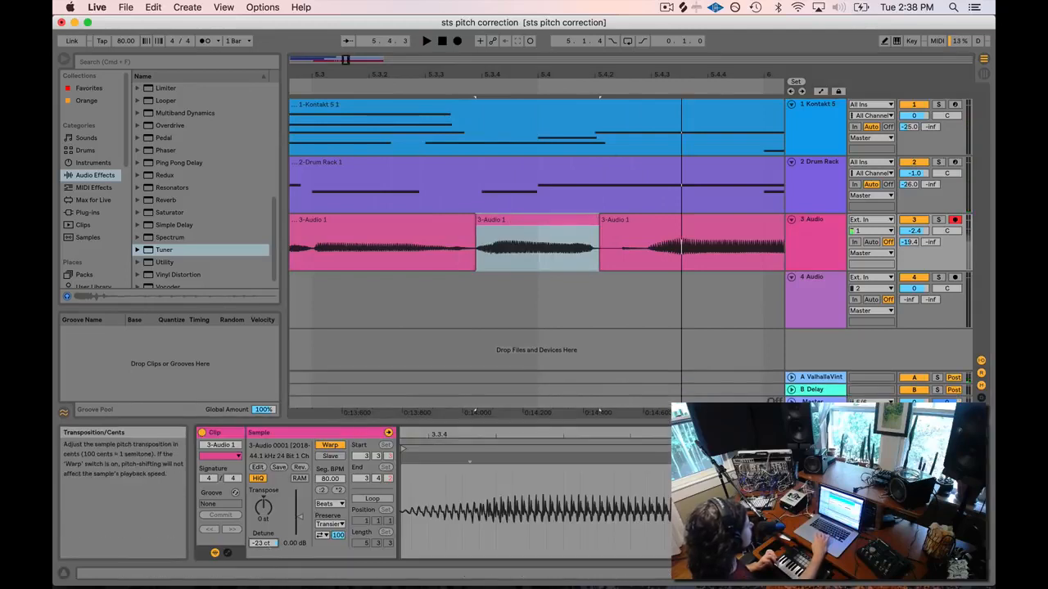
{"action": "left_click", "coordinate": [329, 504]}
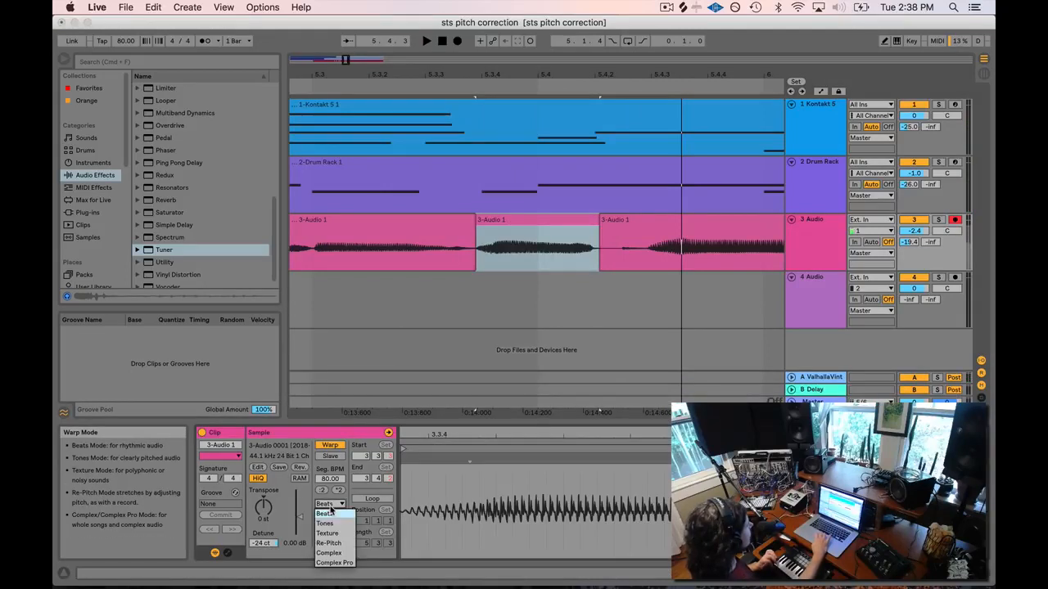
{"action": "left_click", "coordinate": [328, 552]}
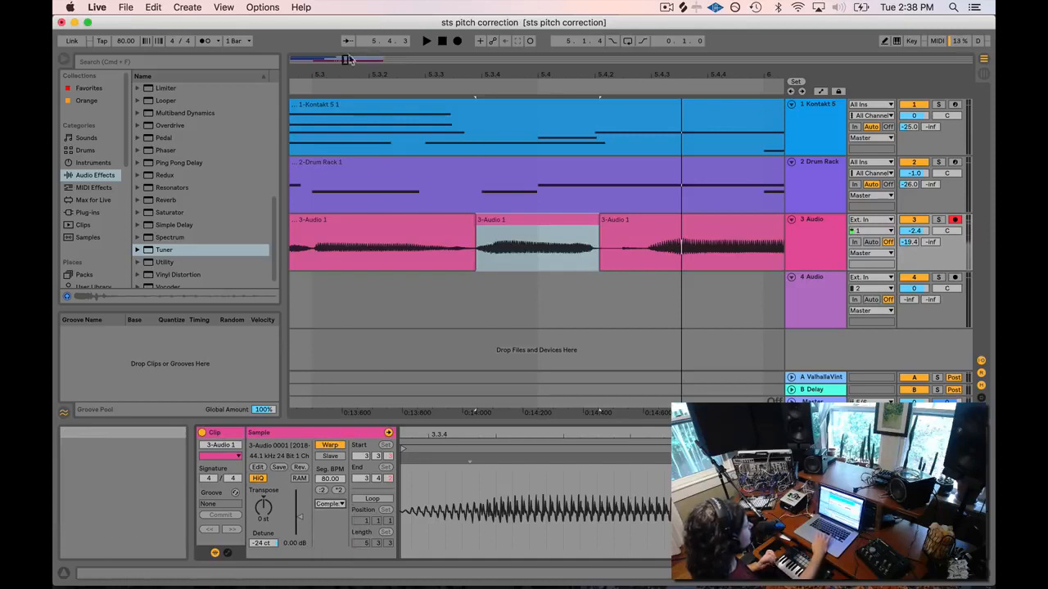
Zoom out to bars 5–6 and play back the phrase around the tuned syllable.
{"action": "left_click_drag", "start_coordinate": [404, 75], "coordinate": [404, 63]}
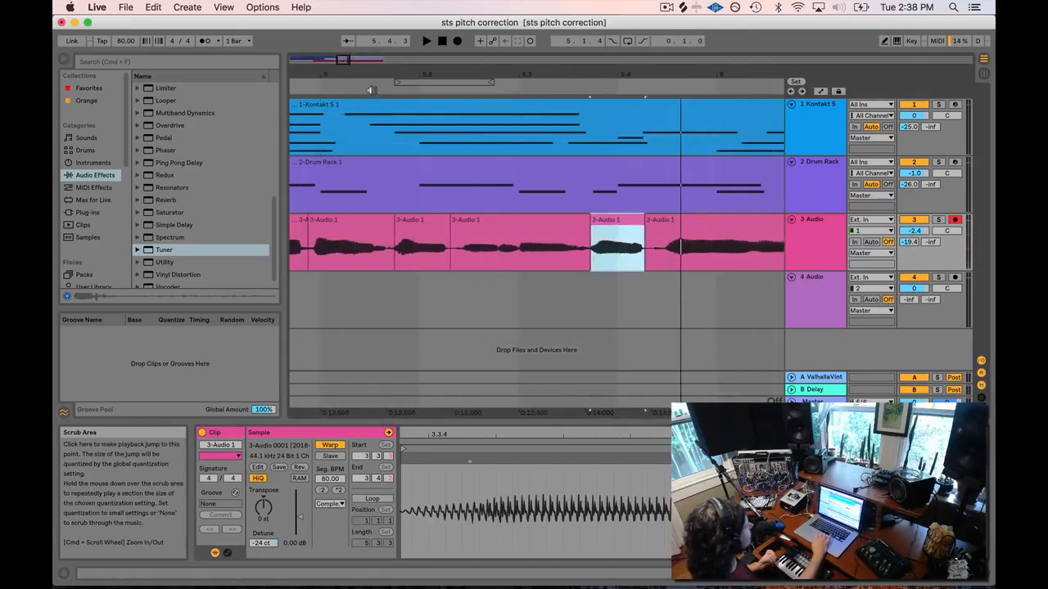
{"action": "left_click", "coordinate": [370, 91]}
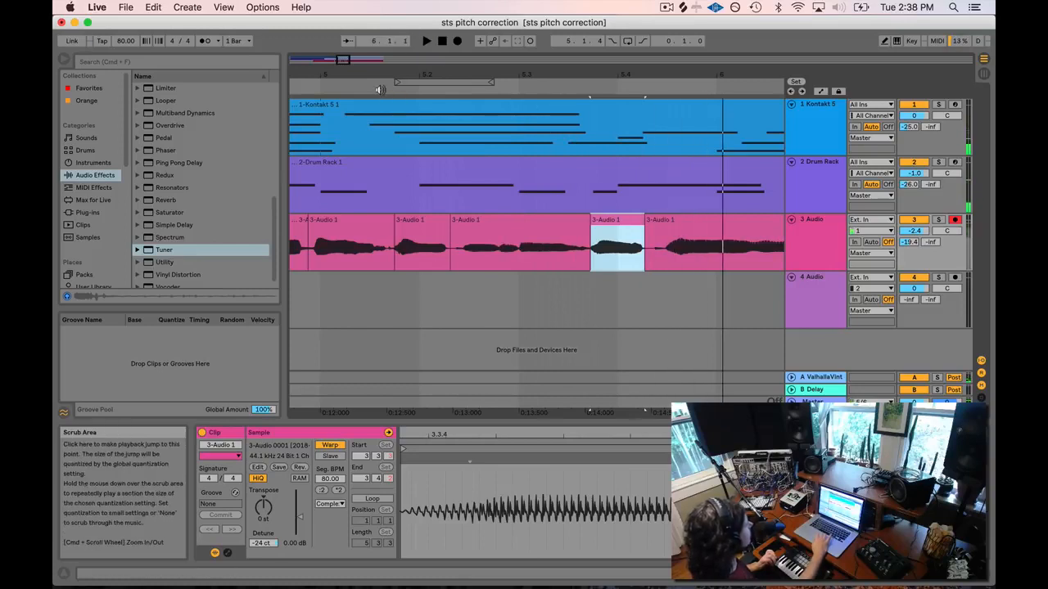
{"action": "left_click", "coordinate": [380, 90]}
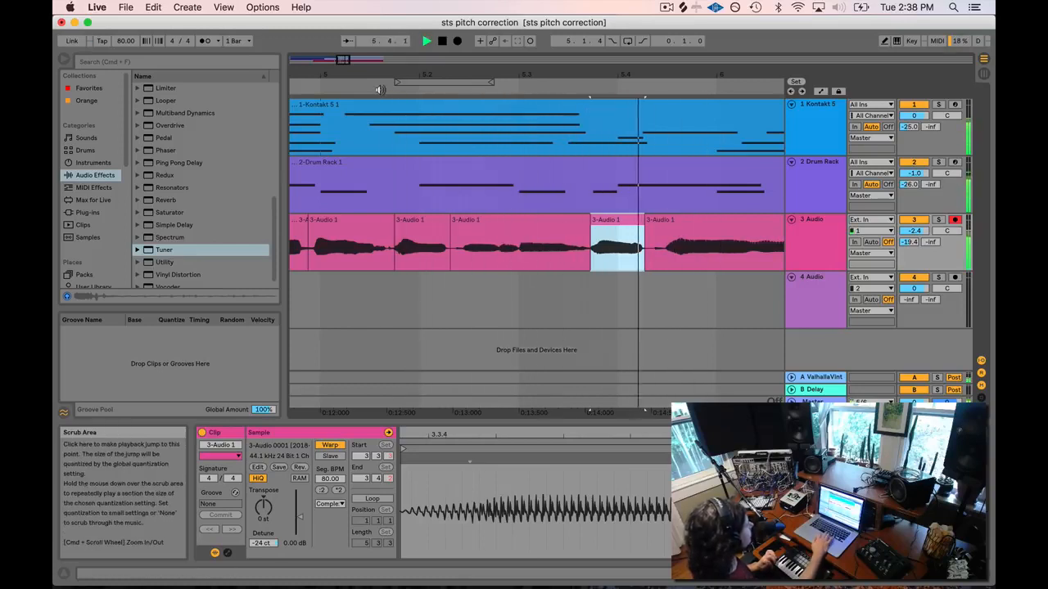
{"action": "key", "text": "space"}
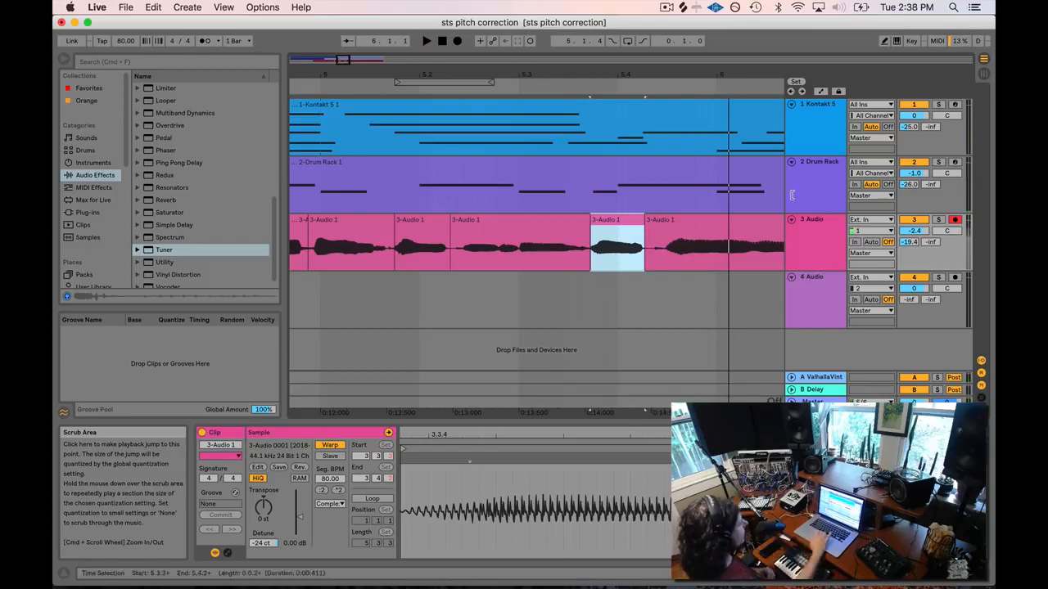
{"action": "double_click", "coordinate": [610, 220]}
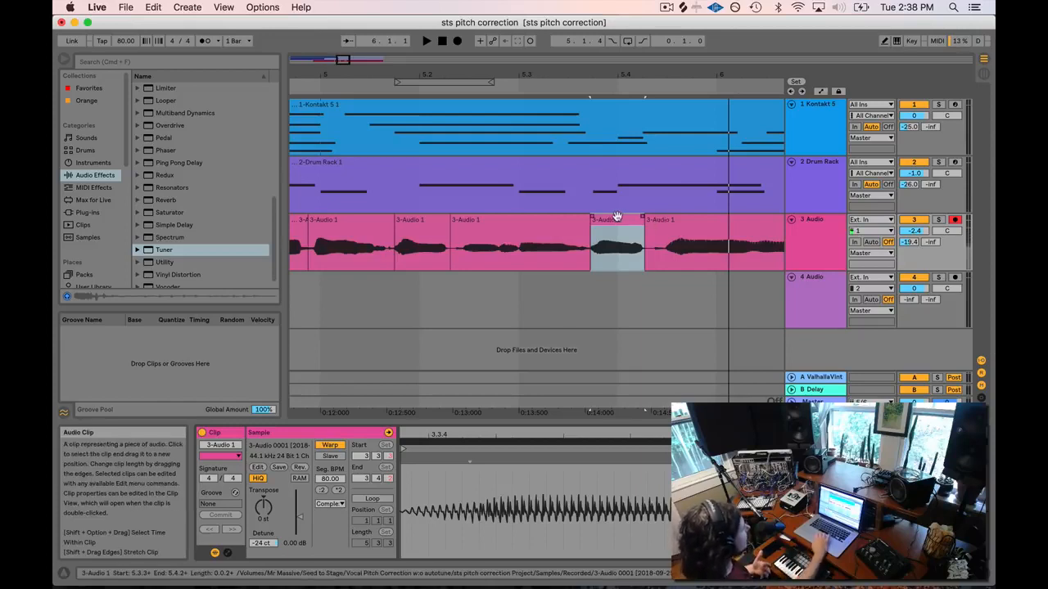
Replay the phrase, show the 3 Audio track's Tuner, and zoom in on the next long clip.
{"action": "left_click_drag", "start_coordinate": [343, 59], "coordinate": [343, 53]}
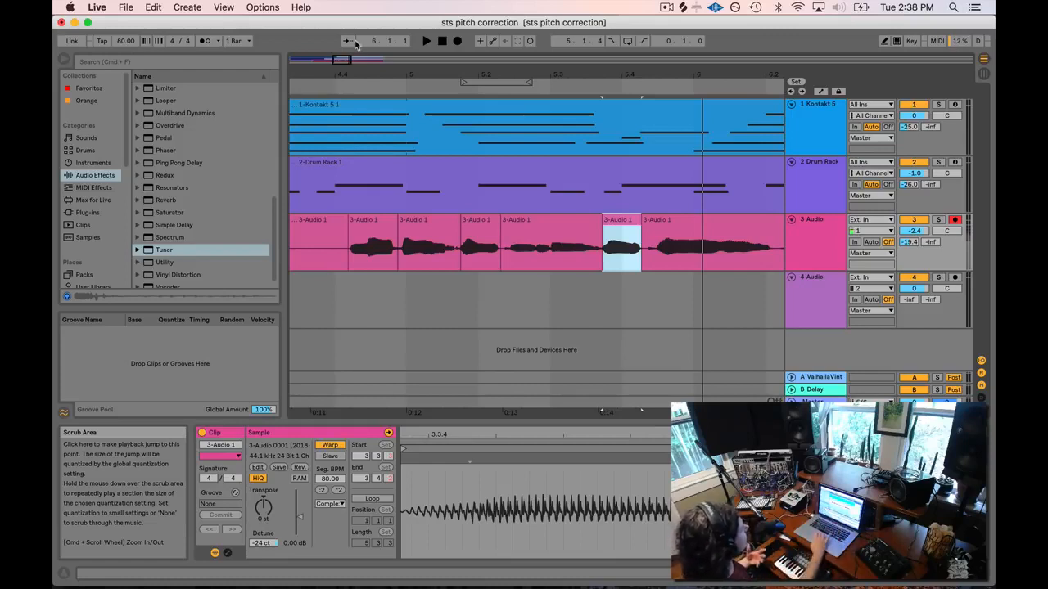
{"action": "left_click_drag", "start_coordinate": [342, 60], "coordinate": [343, 51]}
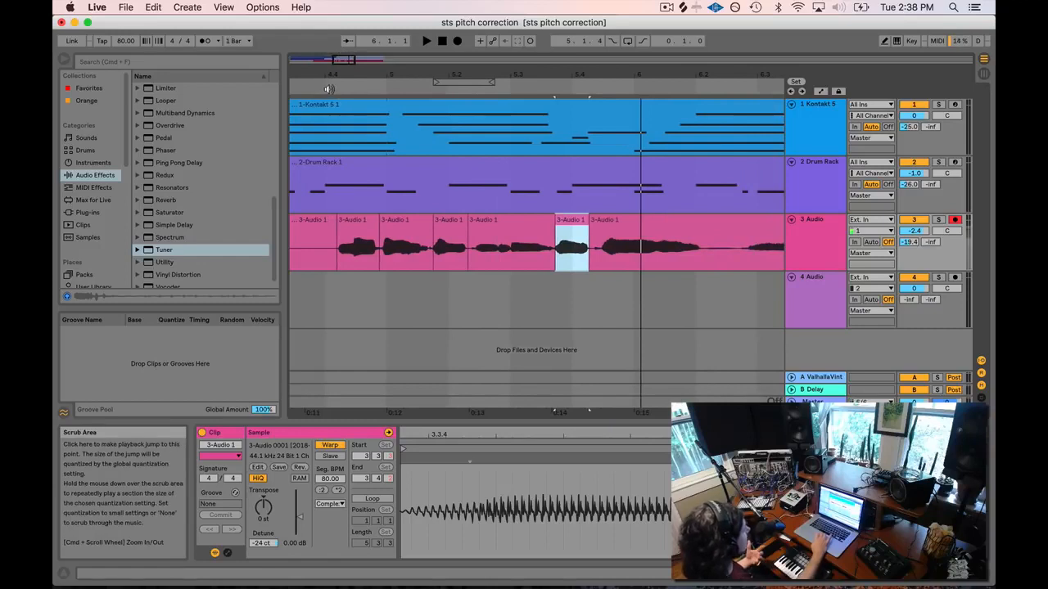
{"action": "left_click", "coordinate": [331, 88]}
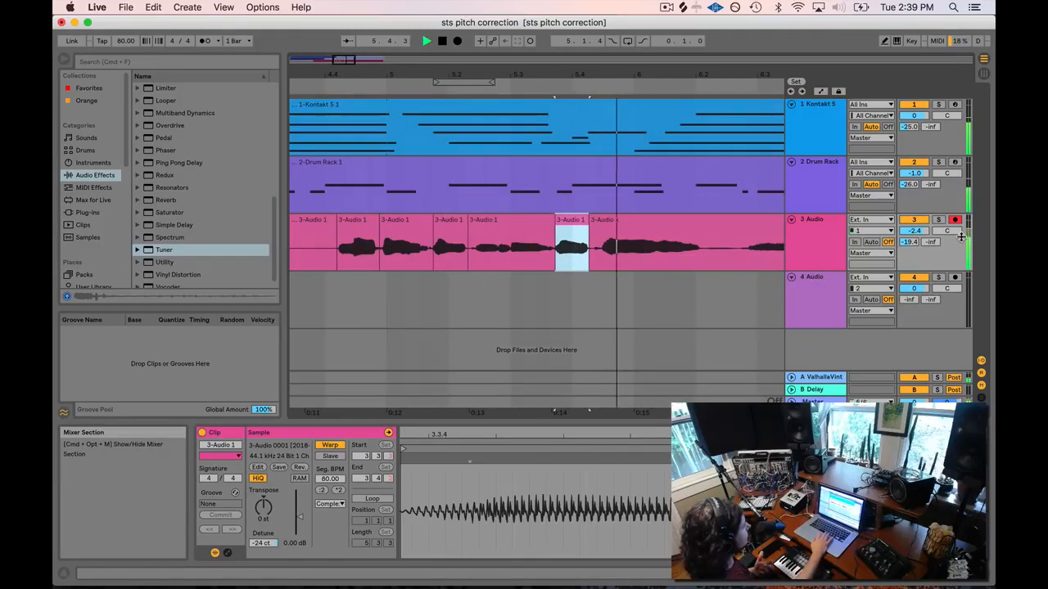
{"action": "key", "text": "space"}
{"action": "double_click", "coordinate": [813, 221]}
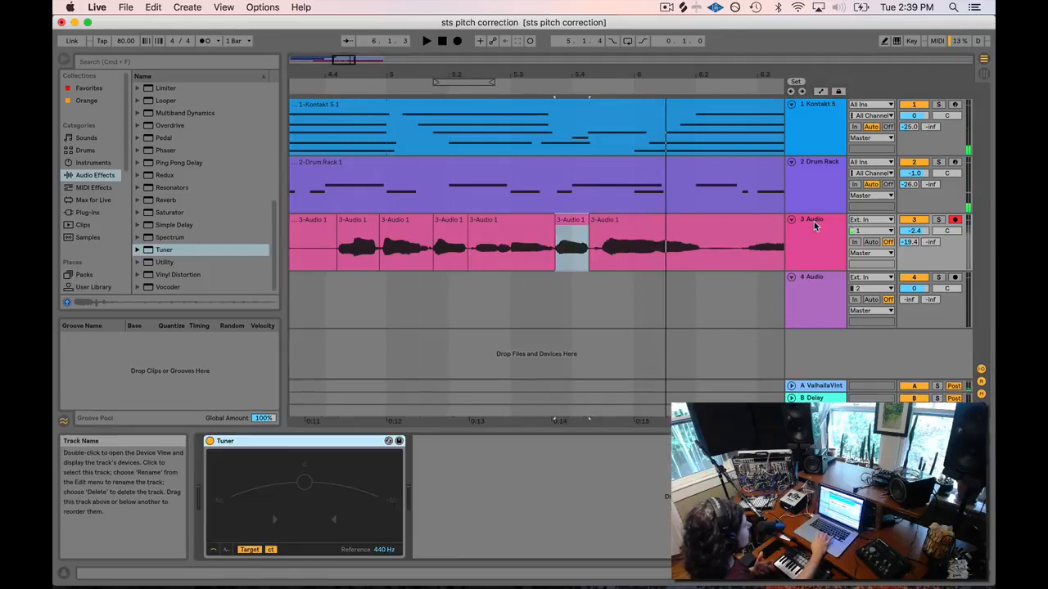
{"action": "mouse_move", "coordinate": [341, 58]}
{"action": "left_mouse_down"}
{"action": "mouse_move", "coordinate": [321, 60]}
{"action": "mouse_move", "coordinate": [349, 61]}
{"action": "left_mouse_up"}
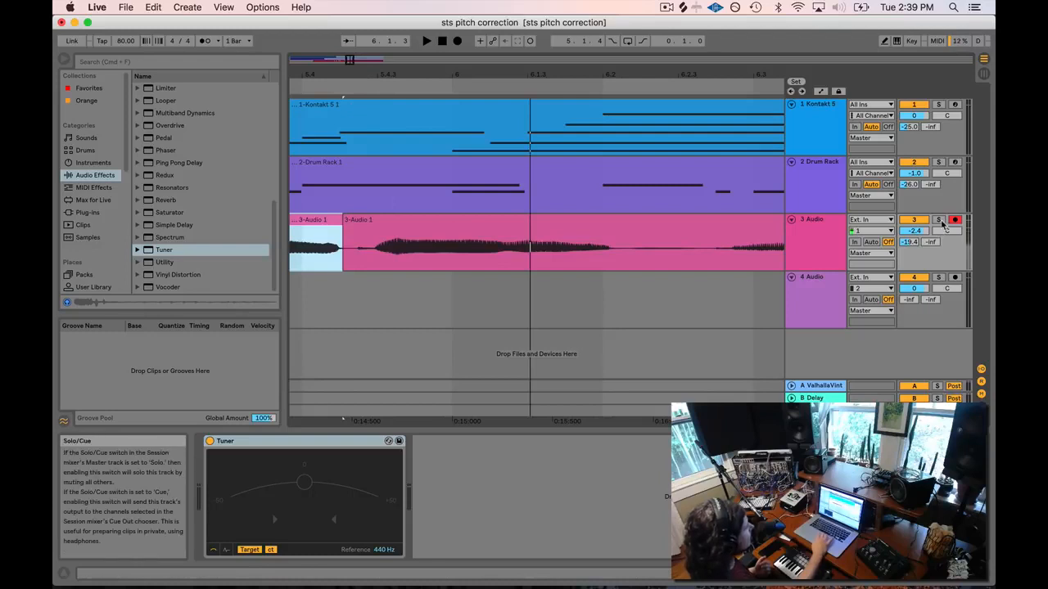
Play the long vocal clip from bar 5.4 and mark where the next syllable begins.
{"action": "left_click", "coordinate": [827, 226]}
{"action": "left_click", "coordinate": [300, 88]}
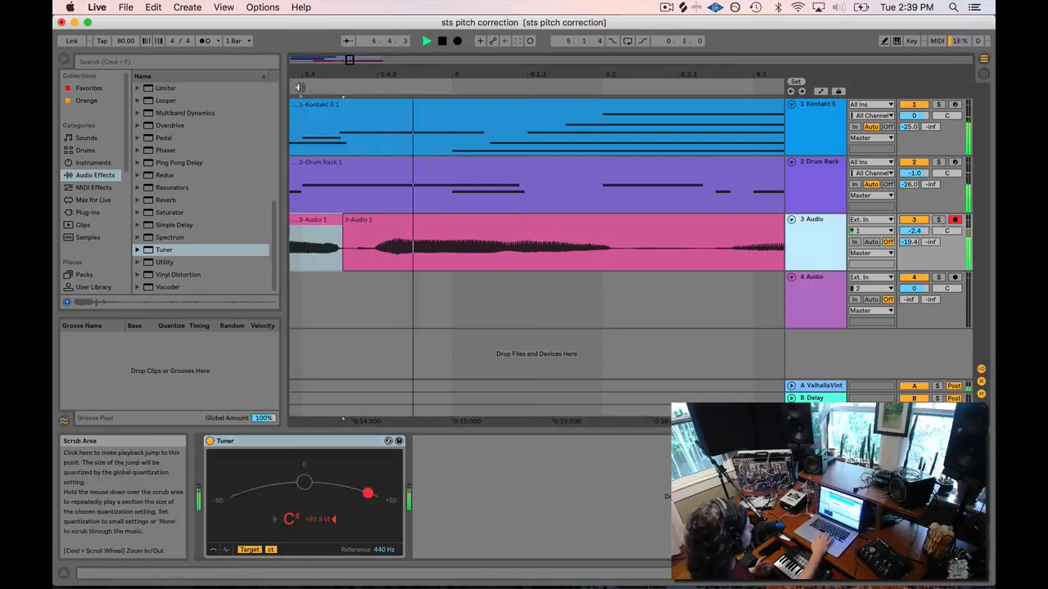
{"action": "key", "text": "space"}
{"action": "left_click", "coordinate": [352, 87]}
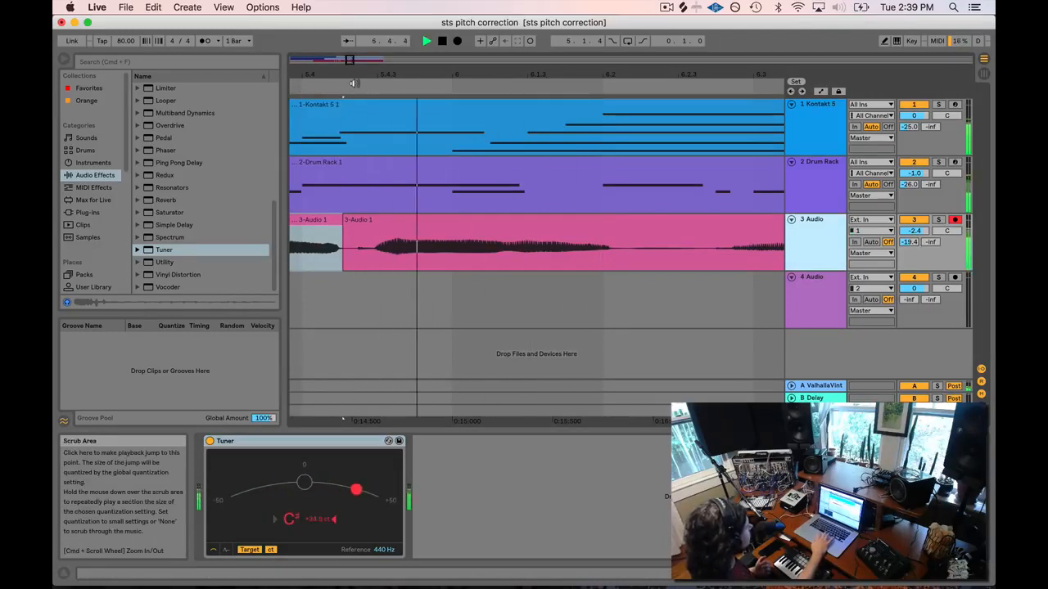
{"action": "key", "text": "space"}
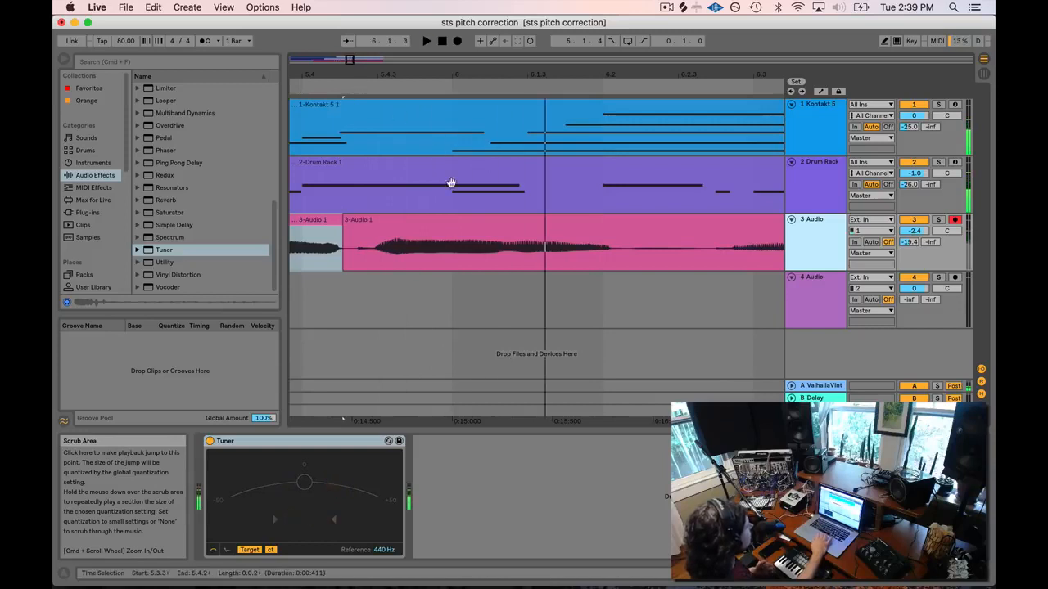
{"action": "left_click", "coordinate": [372, 260]}
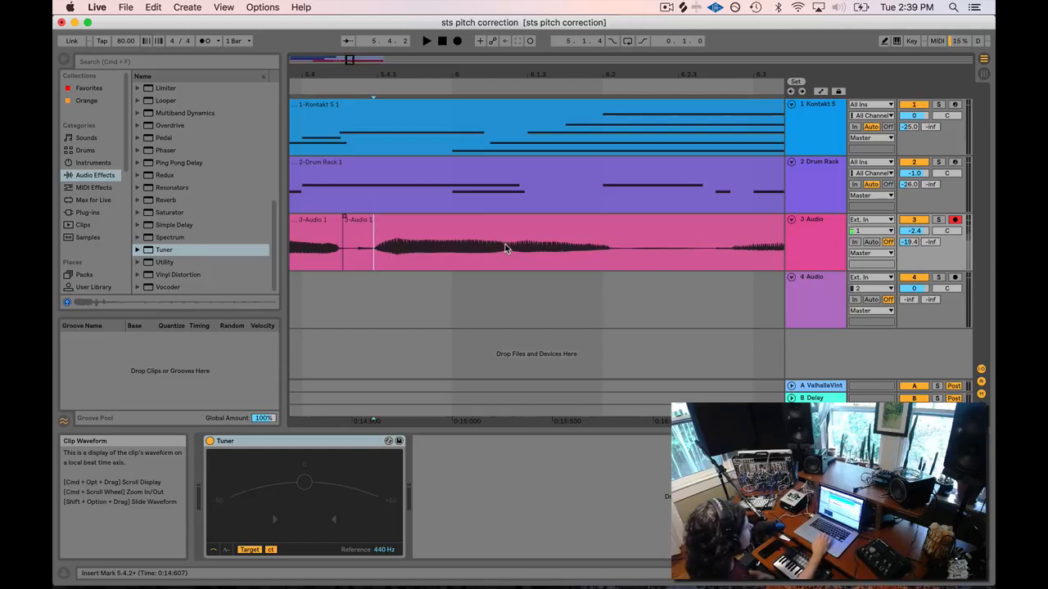
{"action": "key", "text": "space"}
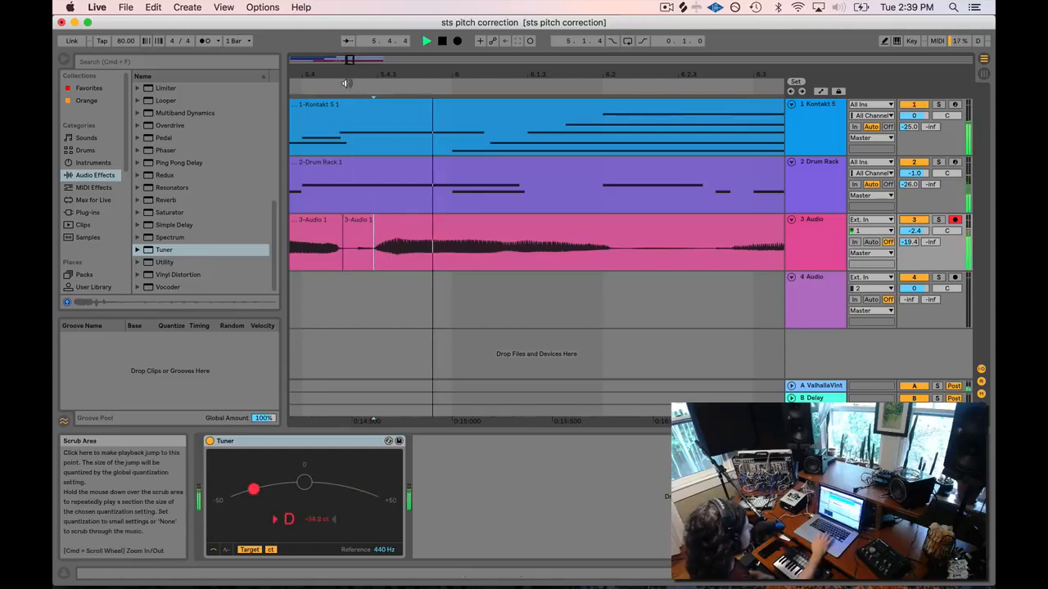
{"action": "key", "text": "space"}
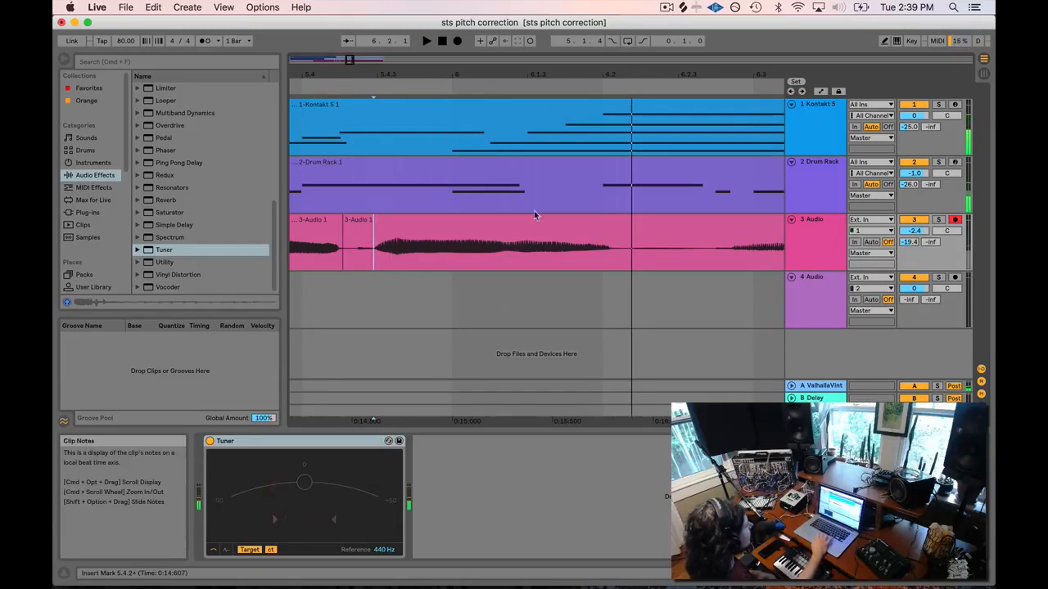
Mark the note's end at 6.1.2 and split off the sustained note 5.4.2–6.1.2.
{"action": "left_click", "coordinate": [507, 266]}
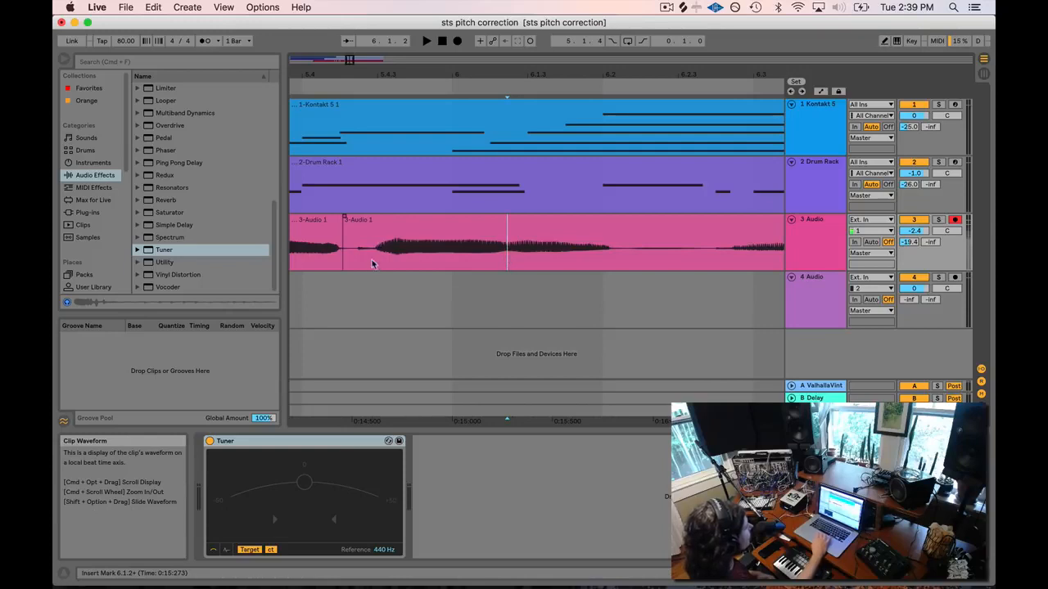
{"action": "left_click", "coordinate": [345, 89]}
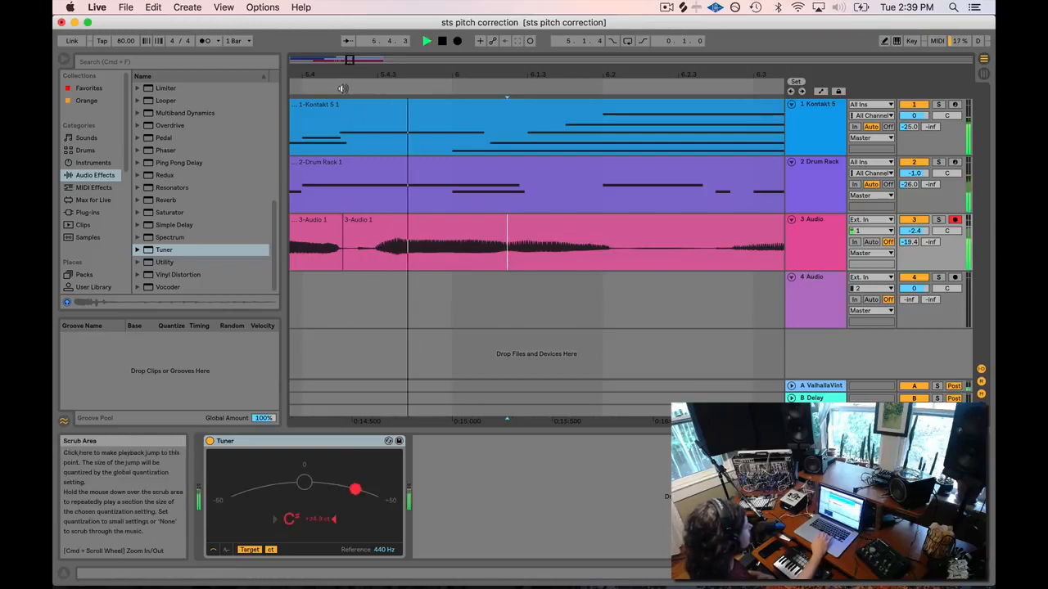
{"action": "left_click", "coordinate": [342, 88]}
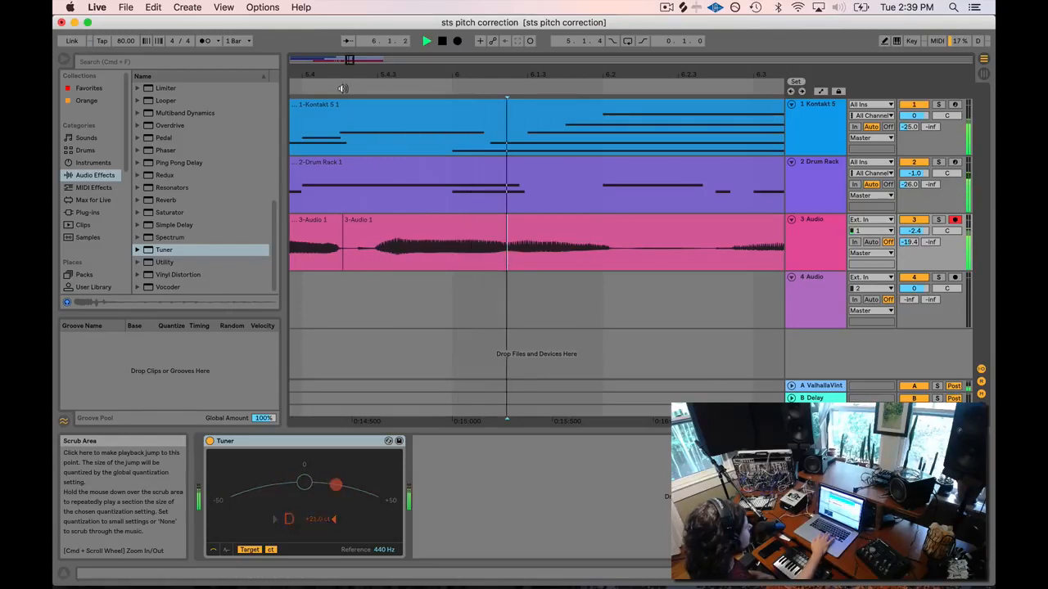
{"action": "key", "text": "space"}
{"action": "left_click_drag", "start_coordinate": [375, 259], "coordinate": [483, 260]}
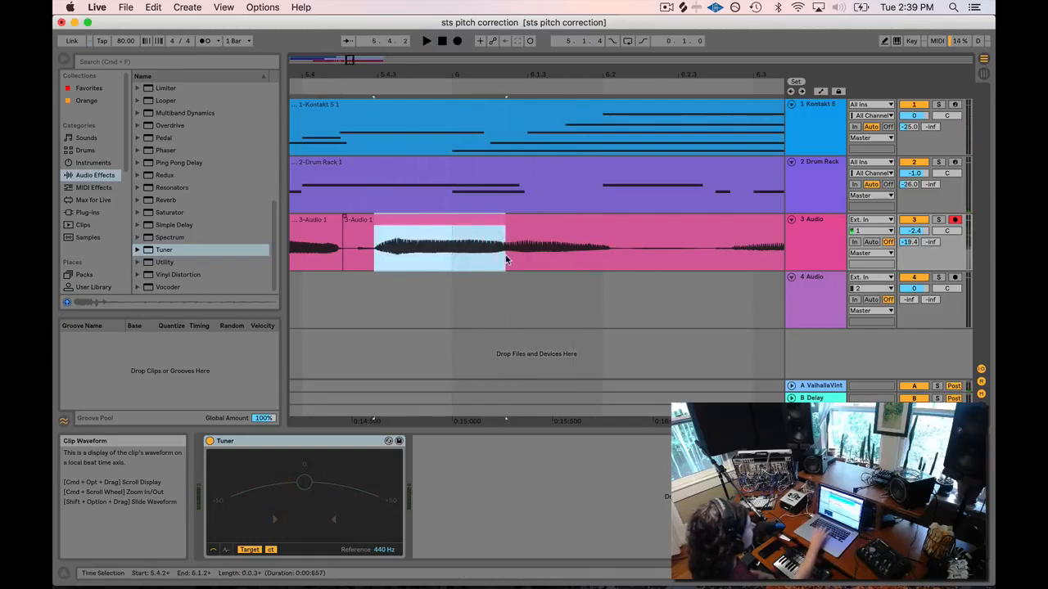
{"action": "double_click", "coordinate": [437, 221]}
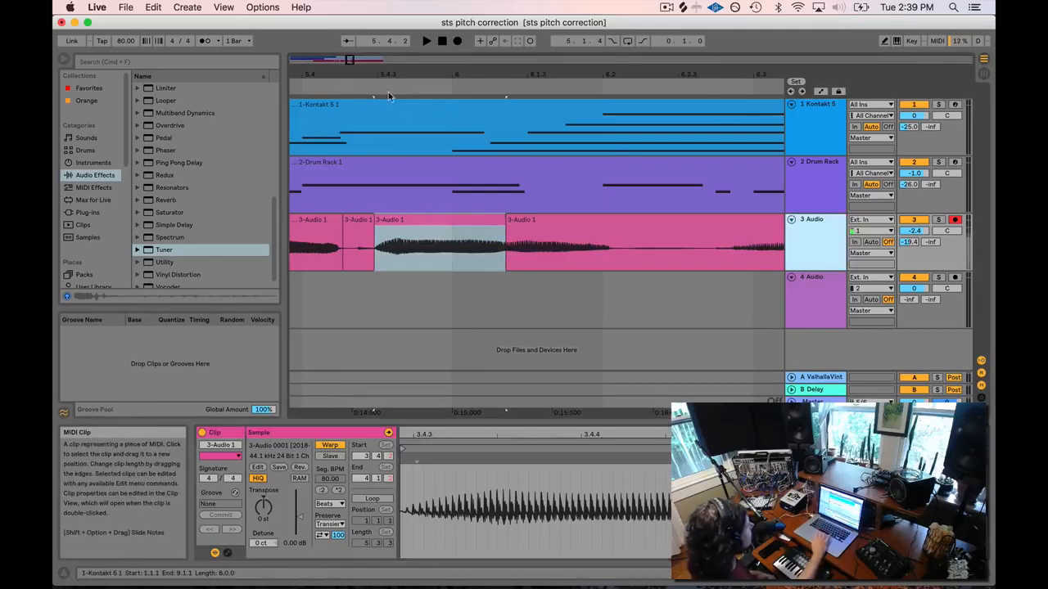
Check the new 5.4.2–6.1.2 clip on the Tuner, detune it -15 ct, and set Complex warp.
{"action": "double_click", "coordinate": [824, 230]}
{"action": "left_click", "coordinate": [352, 90]}
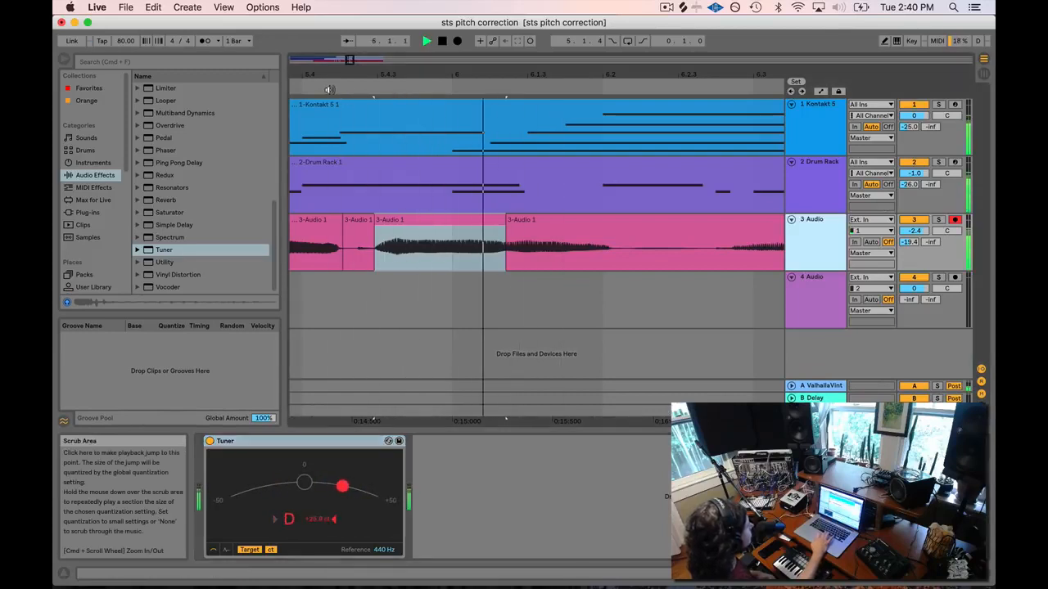
{"action": "key", "text": "space"}
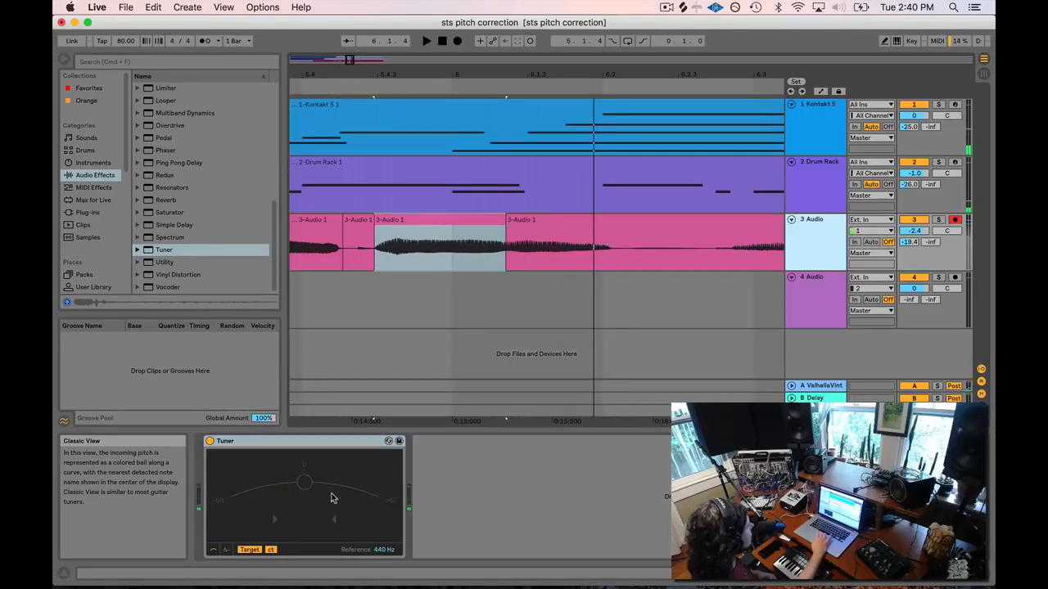
{"action": "double_click", "coordinate": [450, 219]}
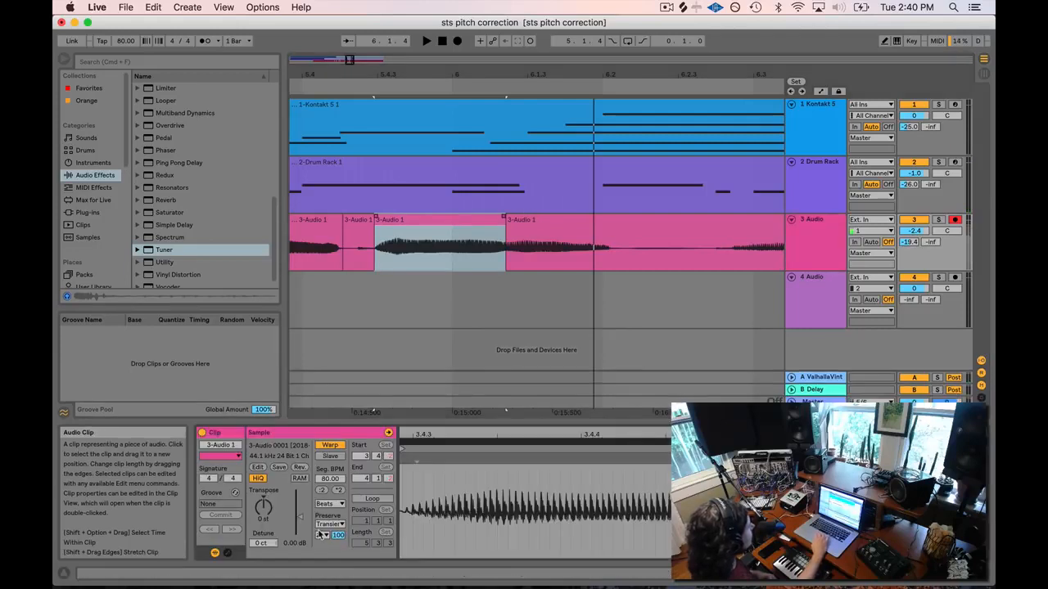
{"action": "left_click", "coordinate": [270, 544]}
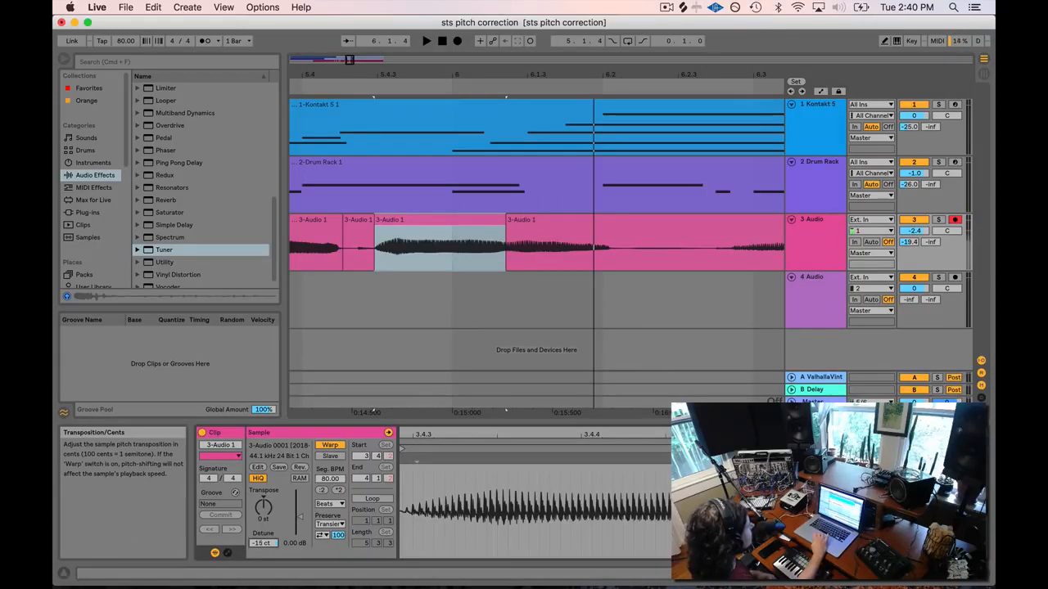
{"action": "left_click", "coordinate": [329, 503]}
{"action": "left_click", "coordinate": [331, 553]}
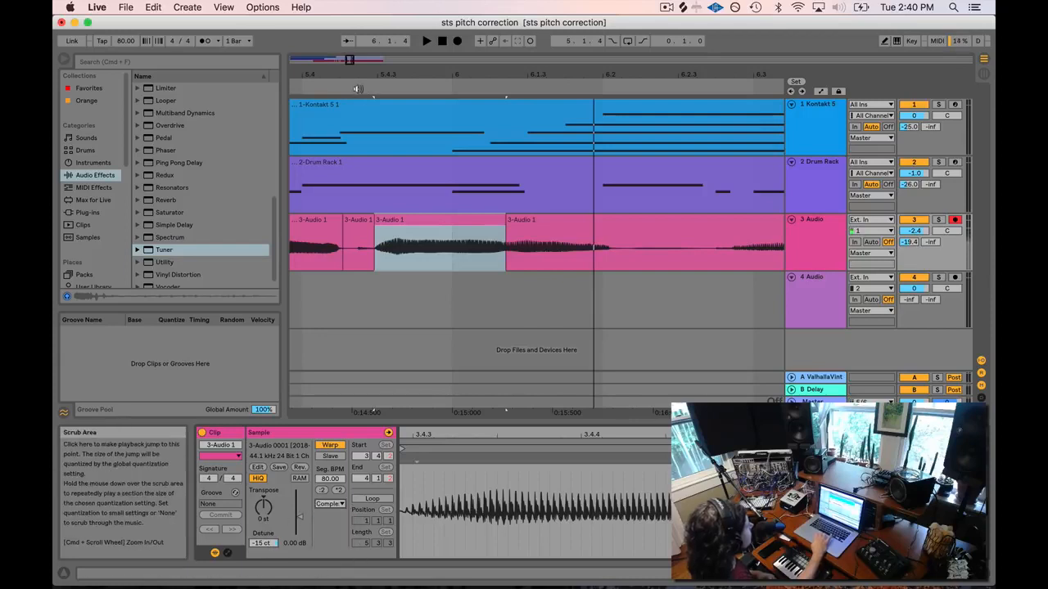
Recheck the syllable against the Tuner, then bring up the short clip's warp mode list.
{"action": "key", "text": "shift+Tab"}
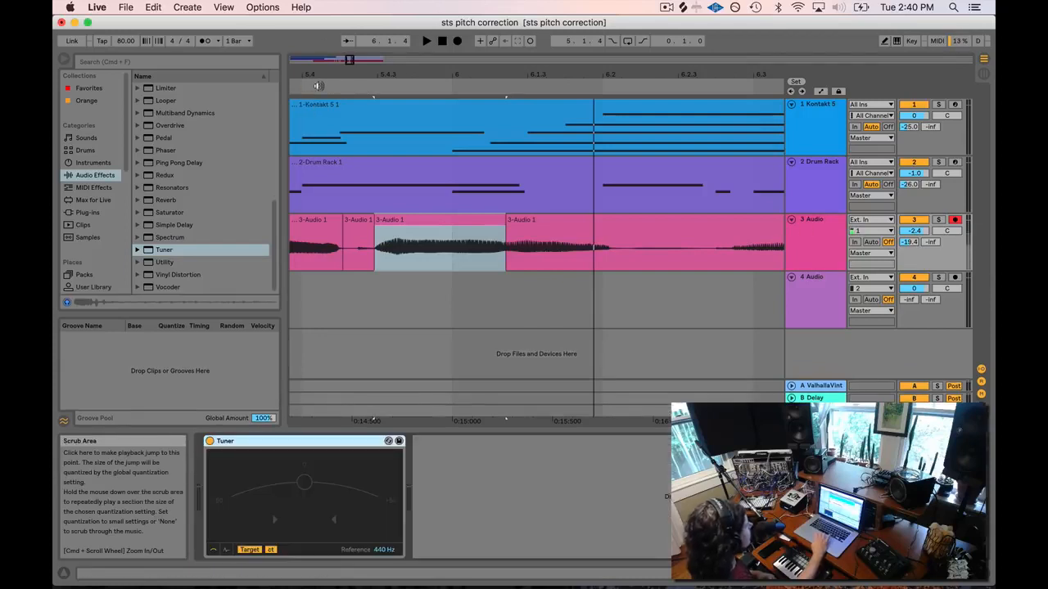
{"action": "left_click", "coordinate": [317, 85]}
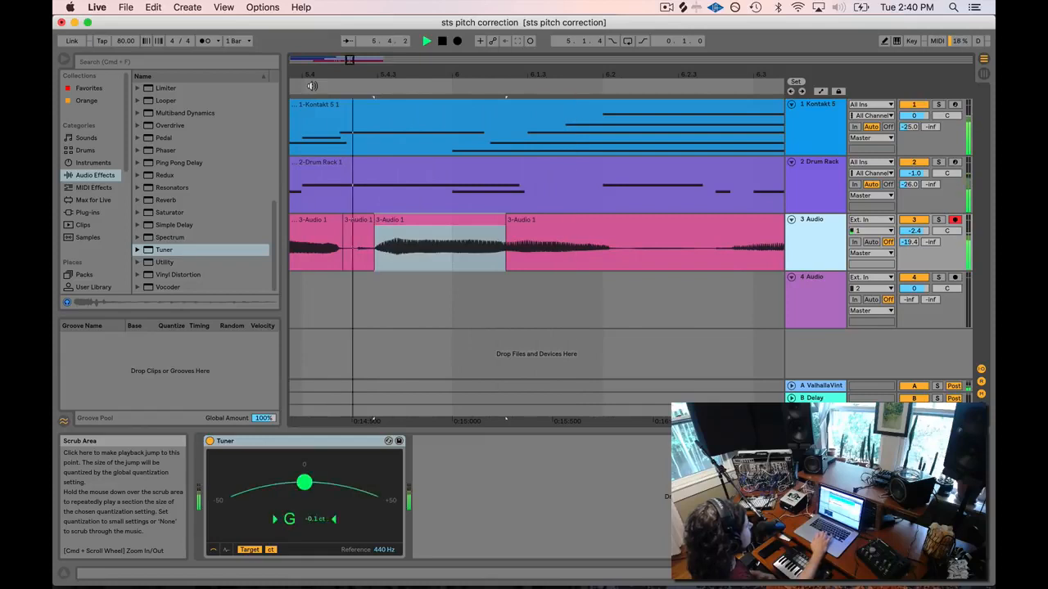
{"action": "key", "text": "space"}
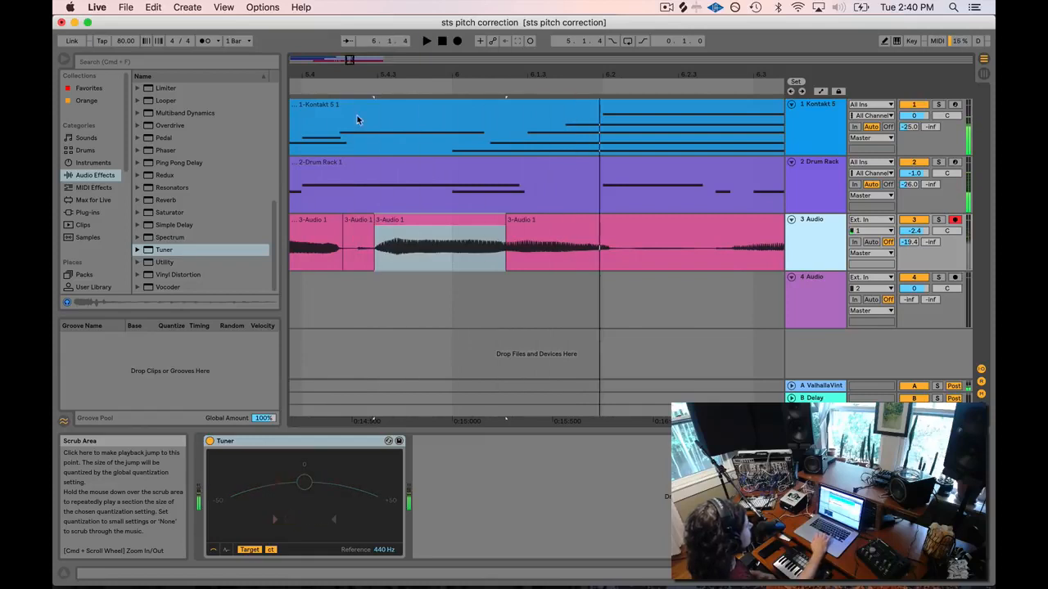
{"action": "left_click", "coordinate": [361, 220]}
{"action": "double_click", "coordinate": [413, 221]}
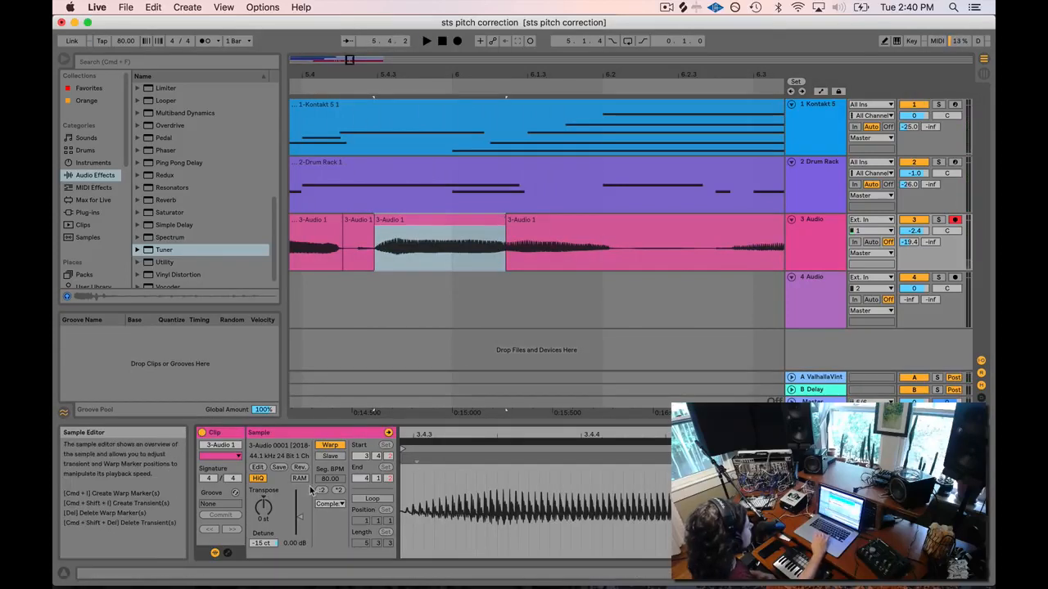
{"action": "left_click", "coordinate": [330, 504]}
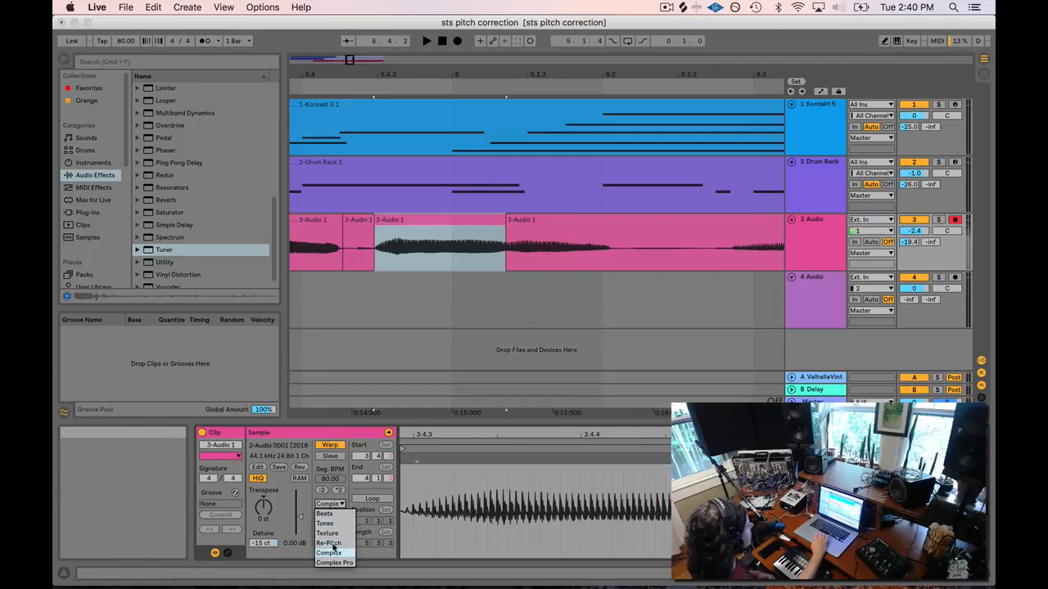
Set the fourth syllable clip's warp mode to Tones and play it back.
{"action": "left_click", "coordinate": [334, 526]}
{"action": "left_click", "coordinate": [422, 302]}
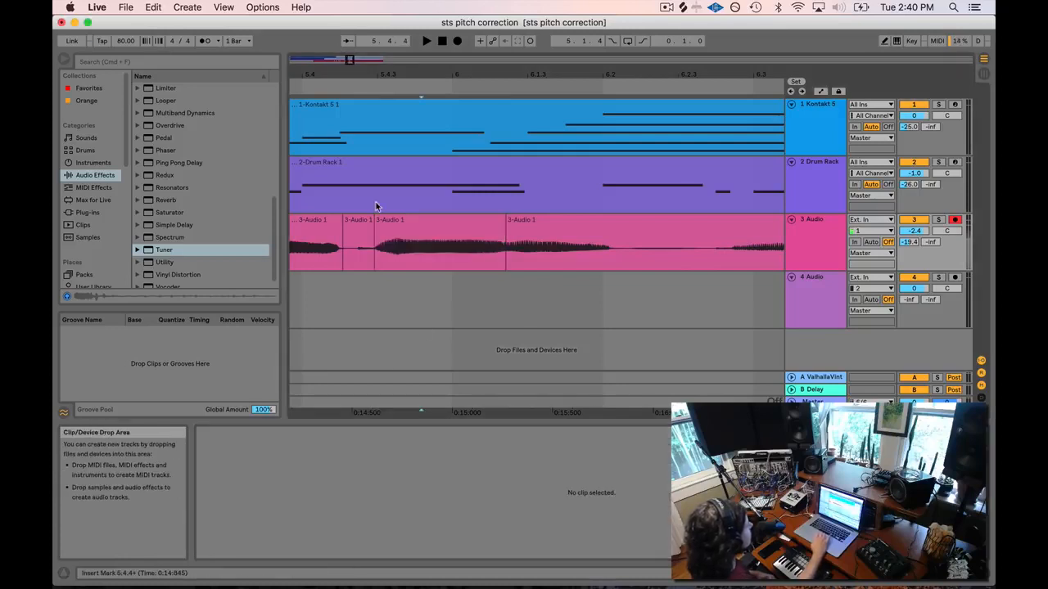
{"action": "left_click", "coordinate": [329, 89]}
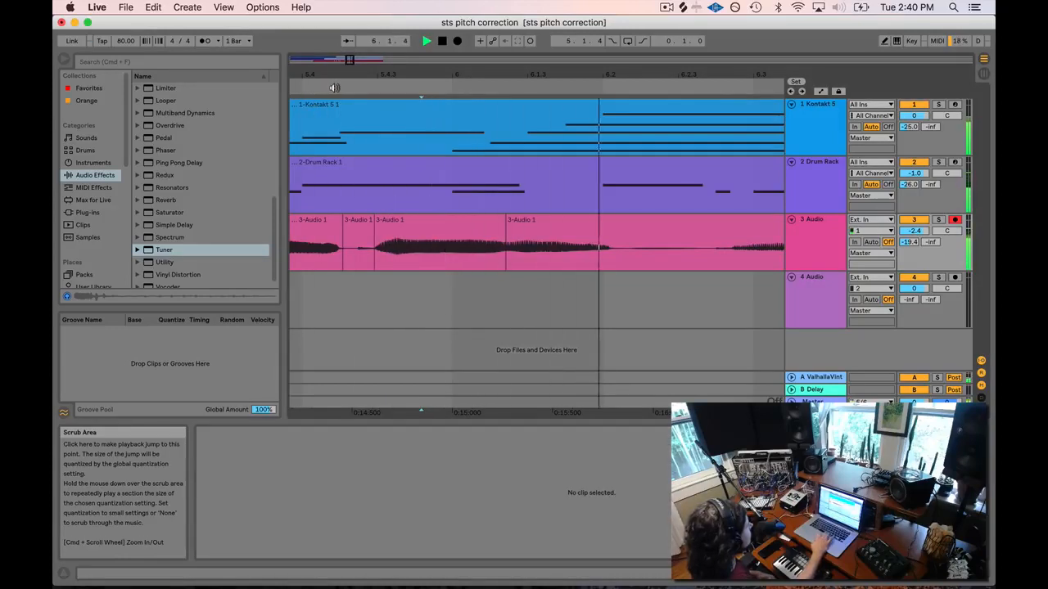
{"action": "key", "text": "space"}
Zoom in on the split syllable clips, keep Tones warping, and audition the syllable again.
{"action": "left_click_drag", "start_coordinate": [393, 74], "coordinate": [447, 66]}
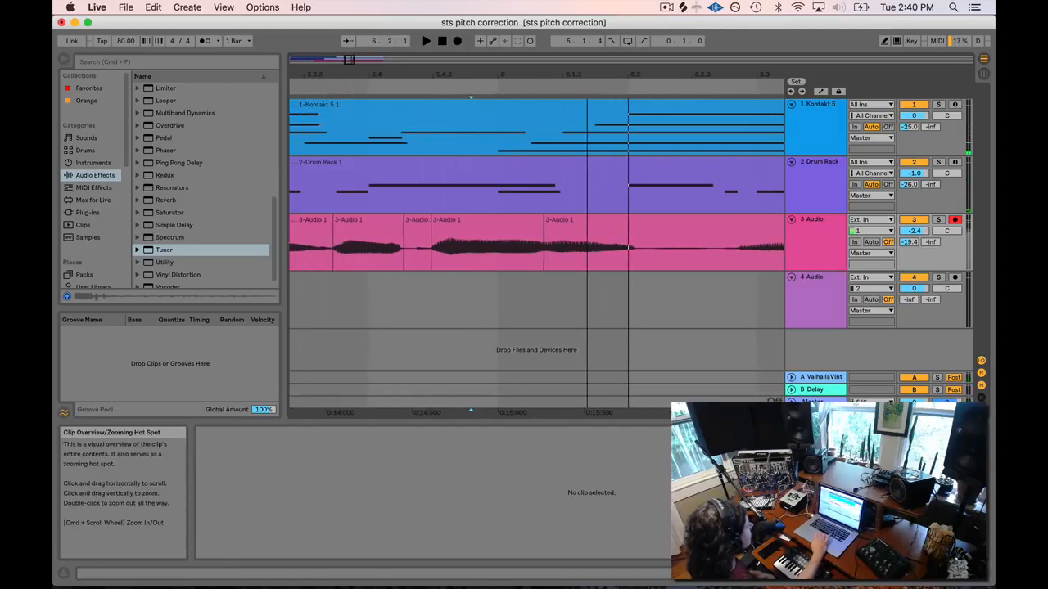
{"action": "left_click", "coordinate": [480, 234]}
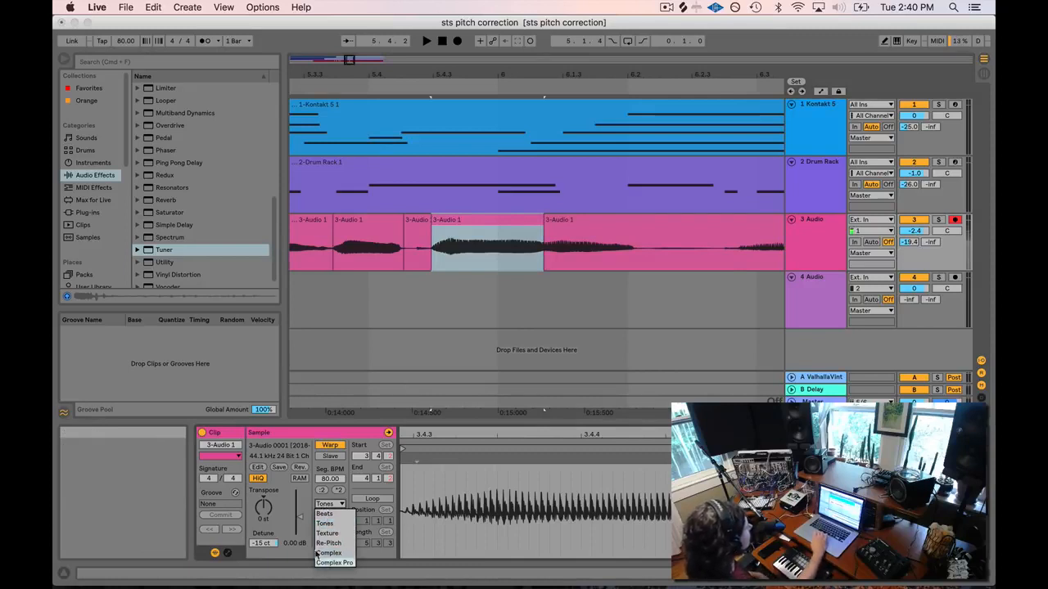
{"action": "left_click", "coordinate": [329, 525]}
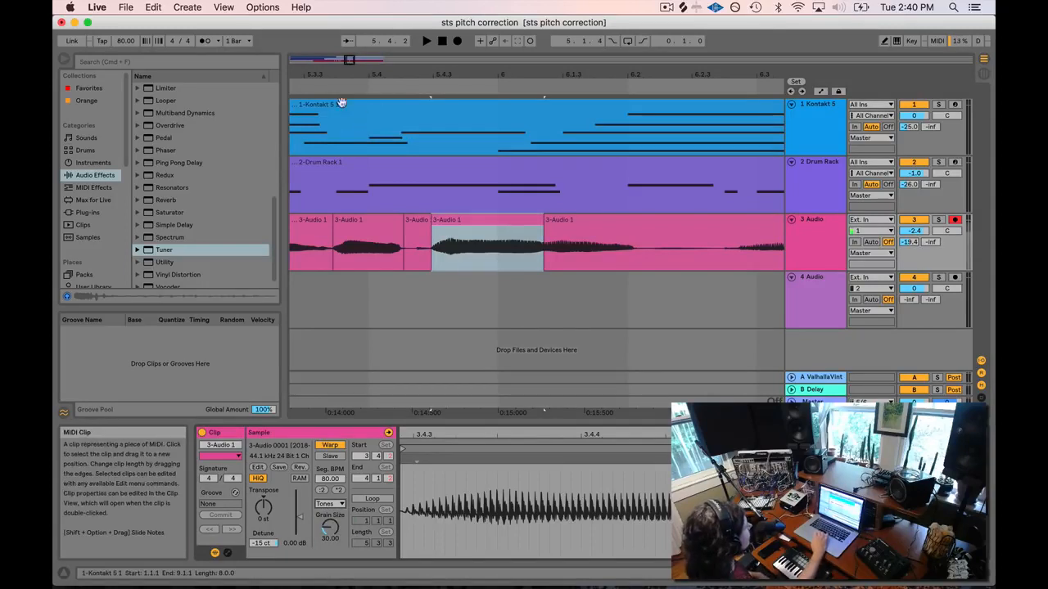
{"action": "left_click", "coordinate": [324, 86]}
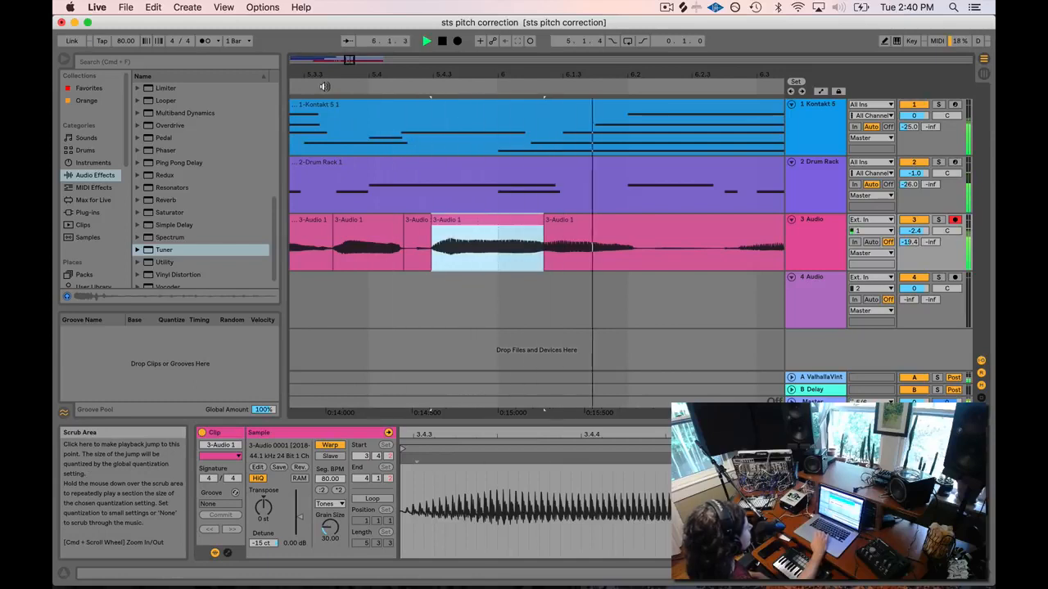
{"action": "key", "text": "space"}
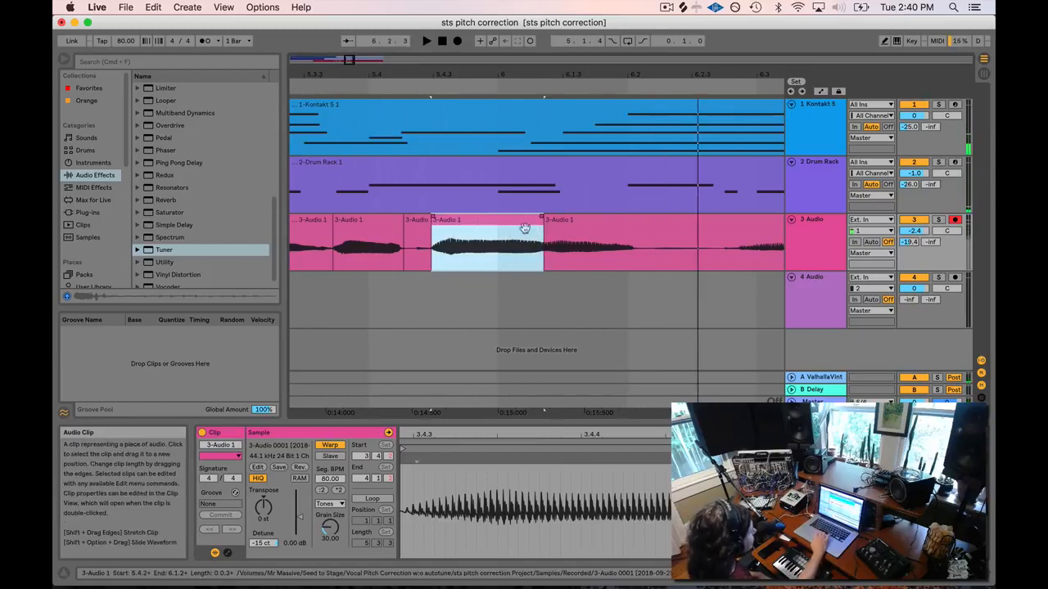
{"action": "left_click_drag", "start_coordinate": [348, 58], "coordinate": [475, 217]}
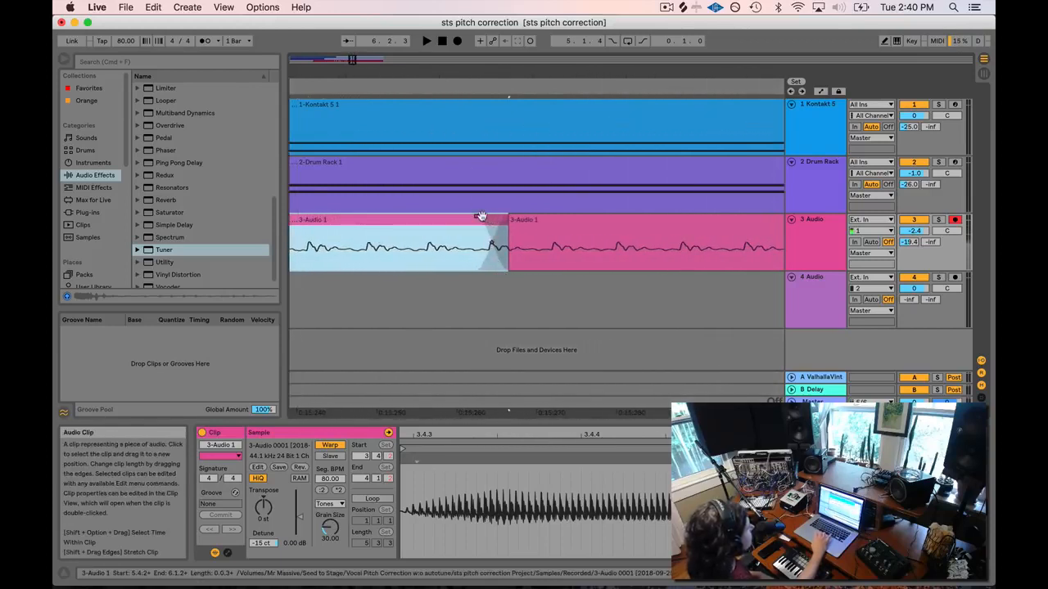
Drag the join after the fourth syllable clip later so a crossfade forms, then zoom back out.
{"action": "left_click_drag", "start_coordinate": [348, 54], "coordinate": [475, 272]}
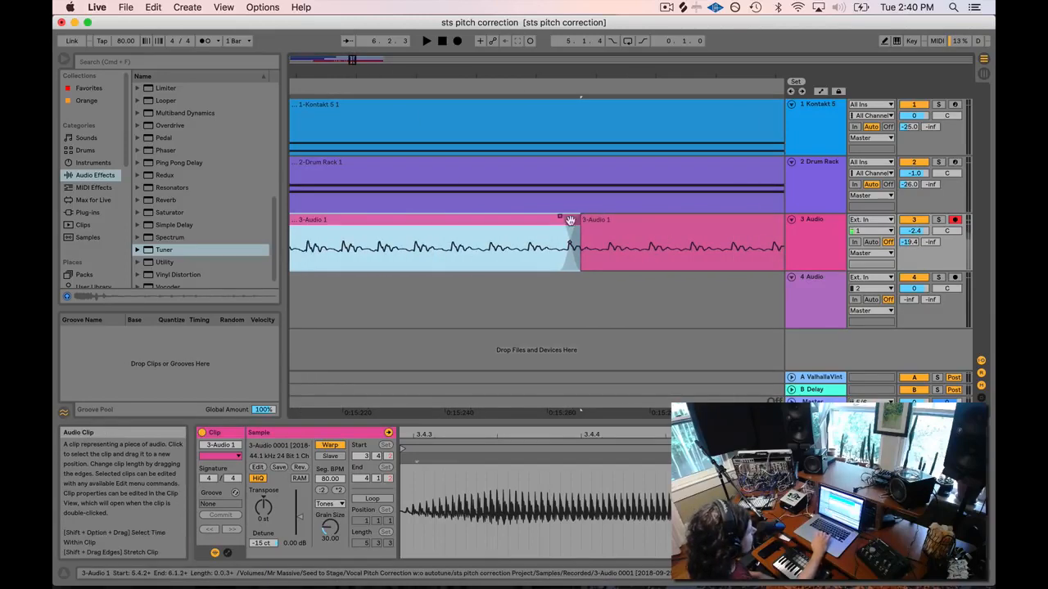
{"action": "left_click", "coordinate": [560, 220]}
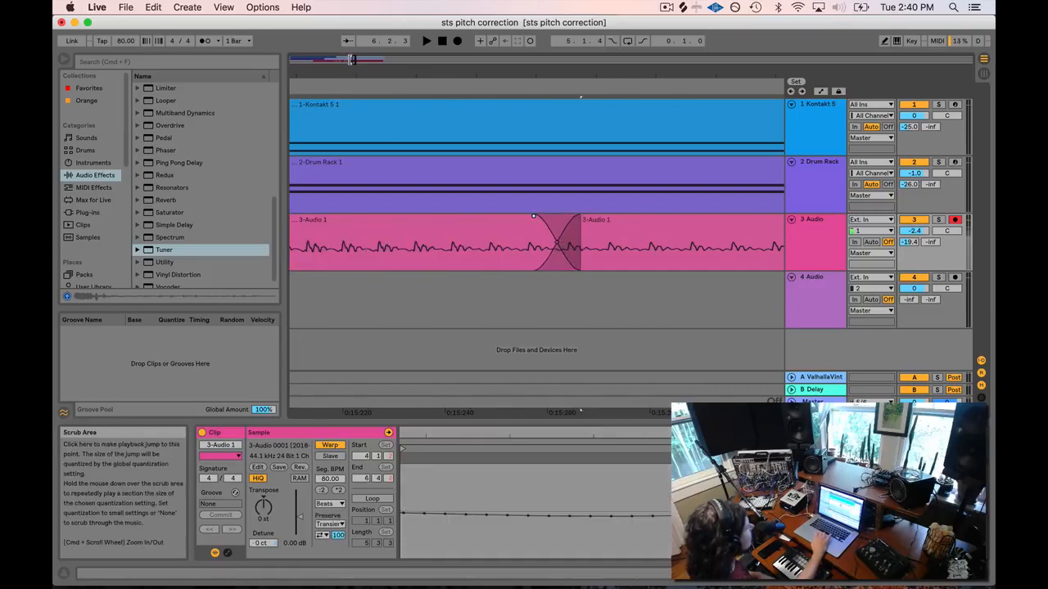
{"action": "key", "text": "minus"}
{"action": "key", "text": "minus"}
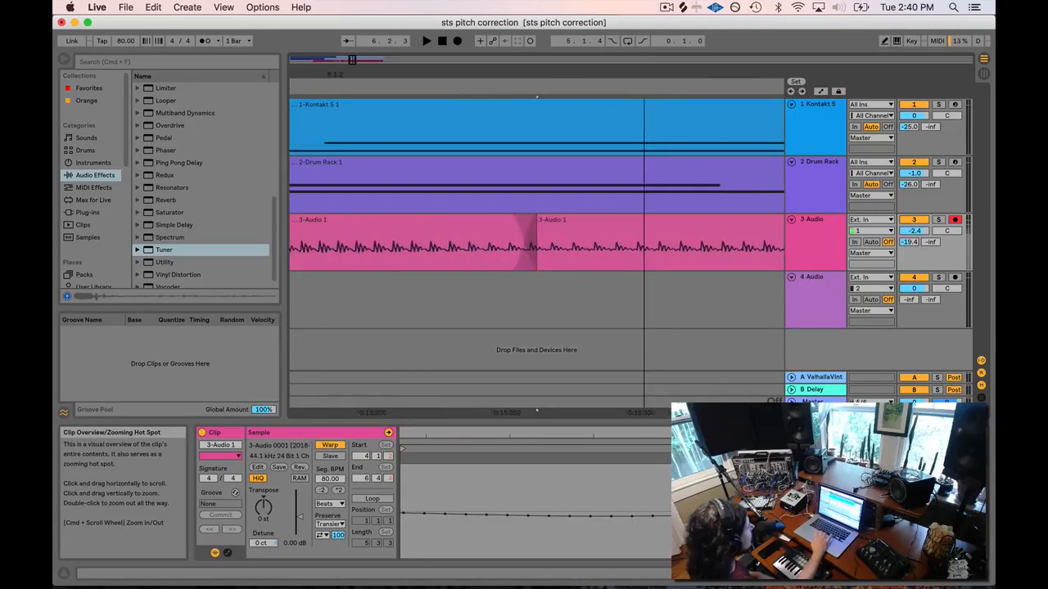
{"action": "key", "text": "minus"}
{"action": "key", "text": "minus"}
{"action": "key", "text": "minus"}
{"action": "key", "text": "minus"}
{"action": "key", "text": "minus"}
{"action": "key", "text": "minus"}
{"action": "key", "text": "minus"}
{"action": "key", "text": "minus"}
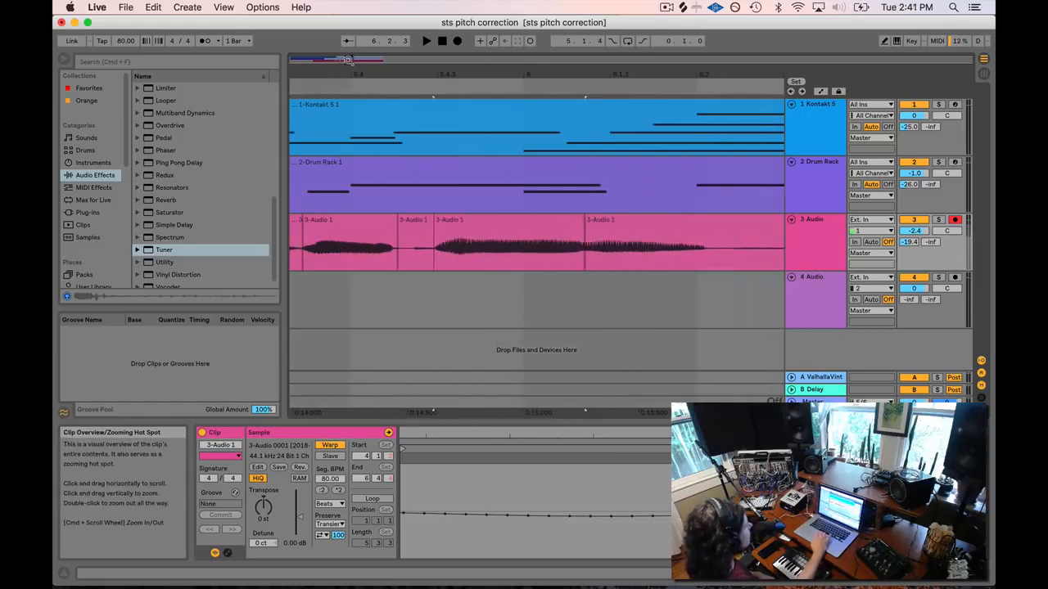
{"action": "mouse_move", "coordinate": [348, 59]}
{"action": "left_mouse_down"}
{"action": "mouse_move", "coordinate": [347, 50]}
{"action": "mouse_move", "coordinate": [349, 62]}
{"action": "left_mouse_up"}
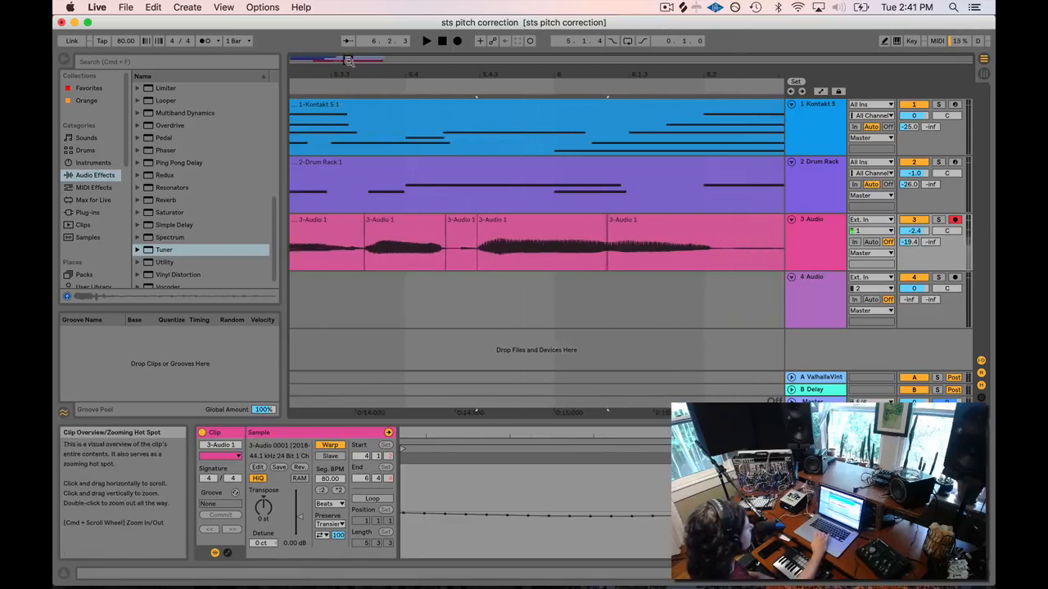
{"action": "left_click", "coordinate": [351, 88]}
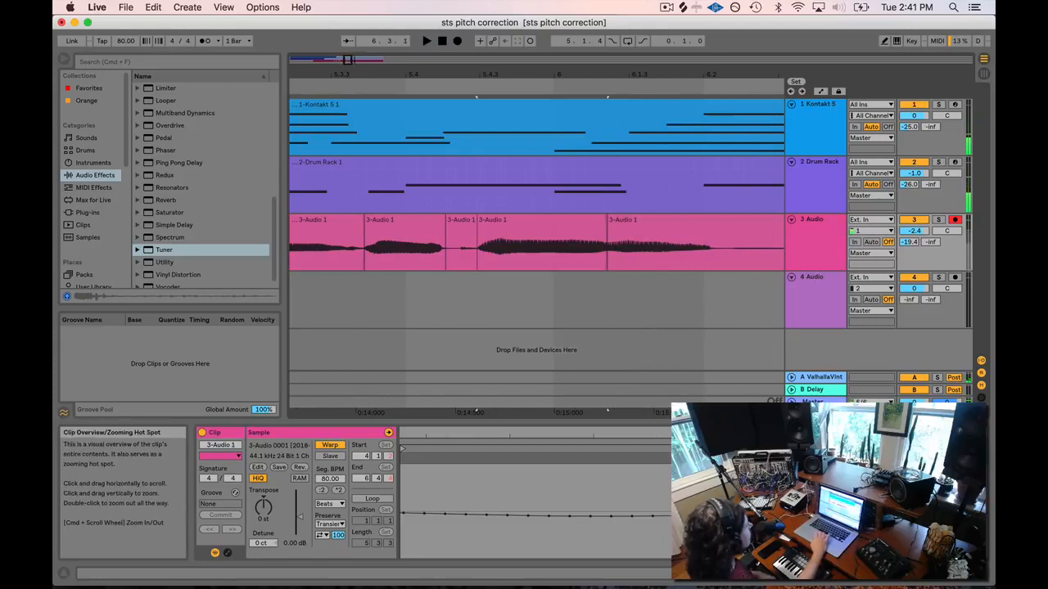
{"action": "left_click_drag", "start_coordinate": [356, 59], "coordinate": [357, 34]}
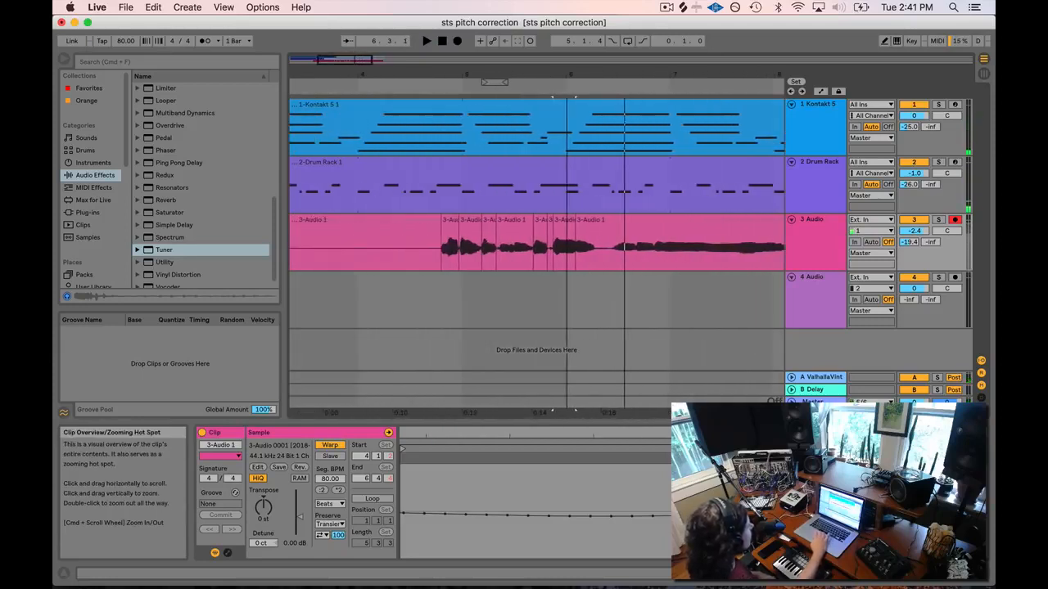
{"action": "left_click", "coordinate": [436, 111]}
{"action": "key", "text": "space"}
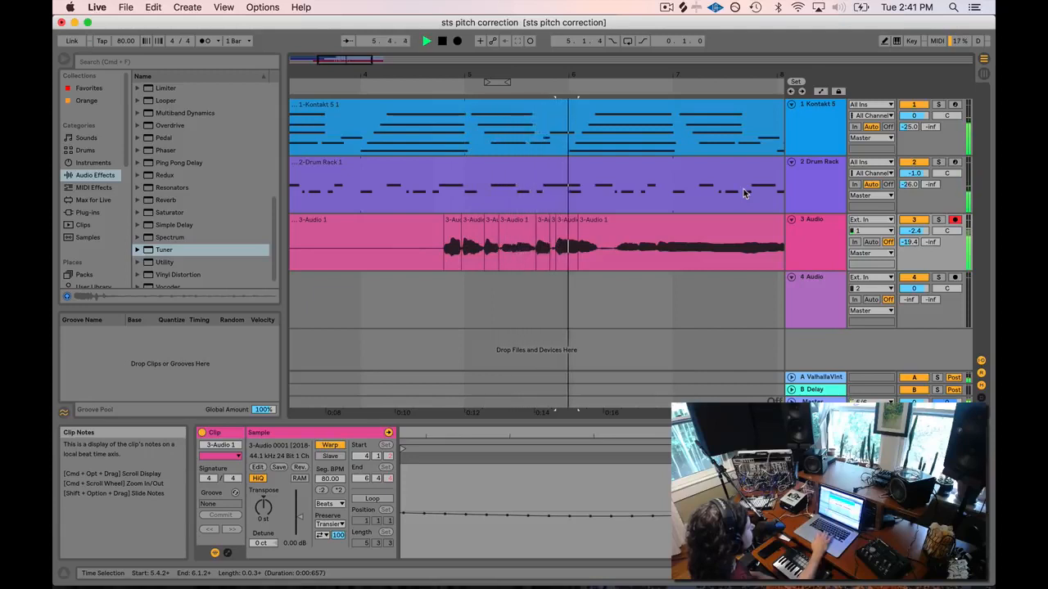
{"action": "key", "text": "space"}
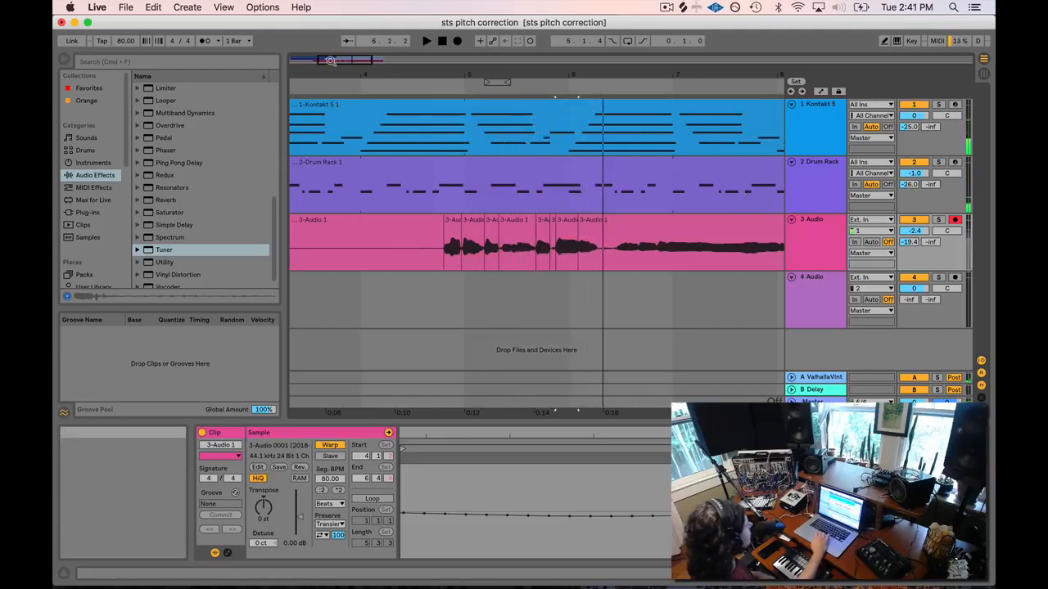
{"action": "mouse_move", "coordinate": [332, 59]}
{"action": "left_mouse_down"}
{"action": "mouse_move", "coordinate": [360, 60]}
{"action": "mouse_move", "coordinate": [324, 49]}
{"action": "left_mouse_up"}
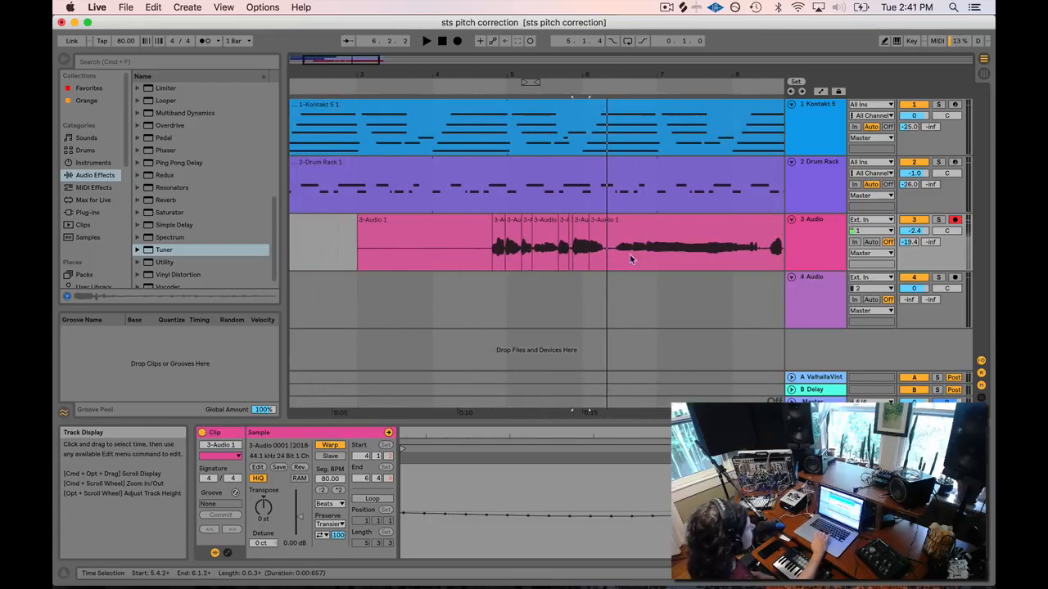
{"action": "scroll", "coordinate": [529, 245], "scroll_direction": "right", "scroll_amount": 5}
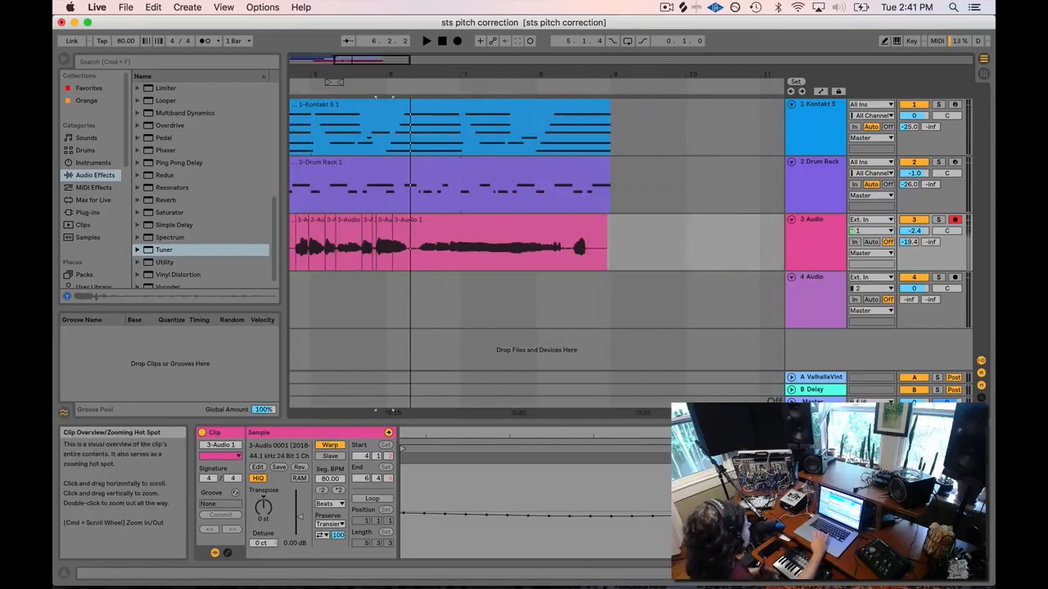
Select the last vocal clip near bar 8 and play it from a start point.
{"action": "left_click_drag", "start_coordinate": [373, 60], "coordinate": [416, 83]}
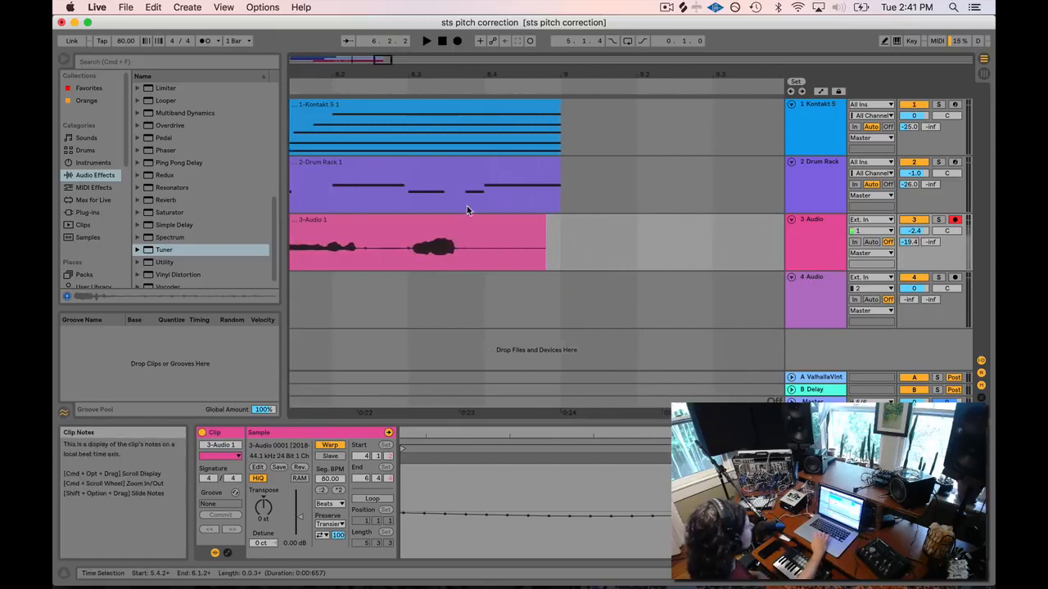
{"action": "left_click", "coordinate": [449, 222]}
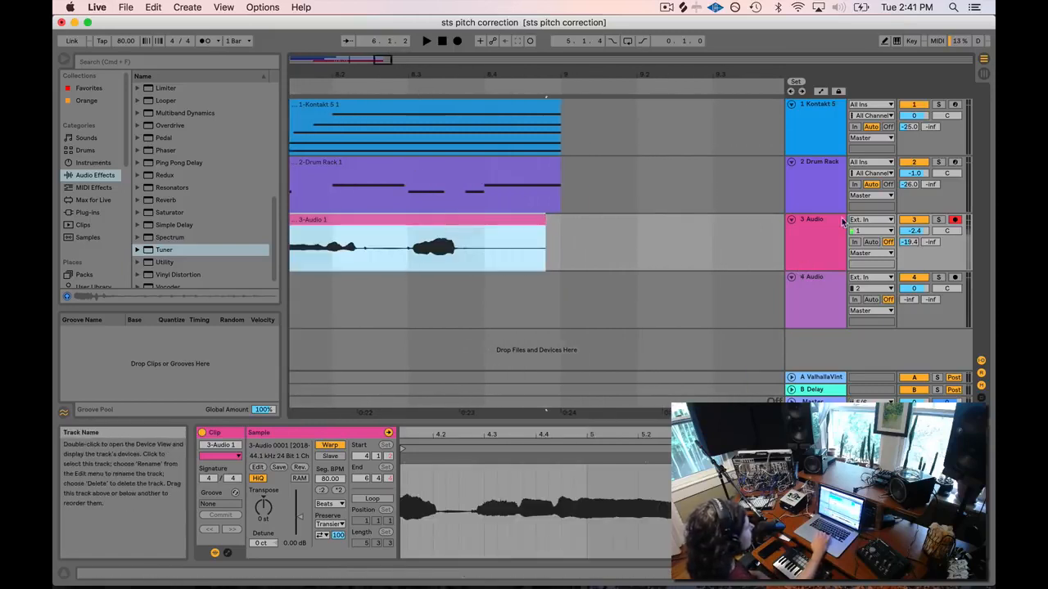
{"action": "left_click", "coordinate": [404, 264]}
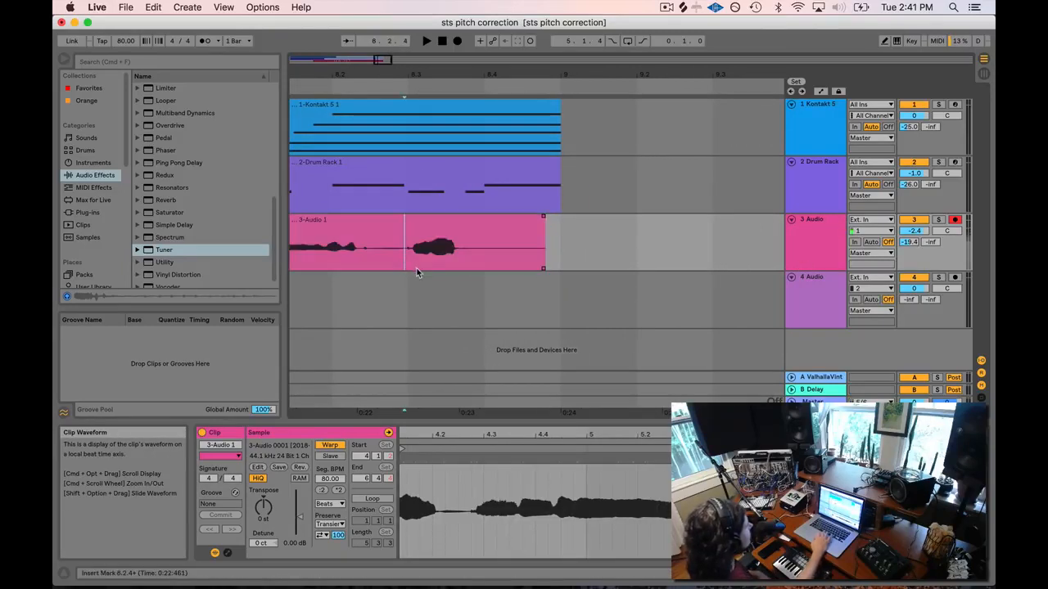
{"action": "key", "text": "space"}
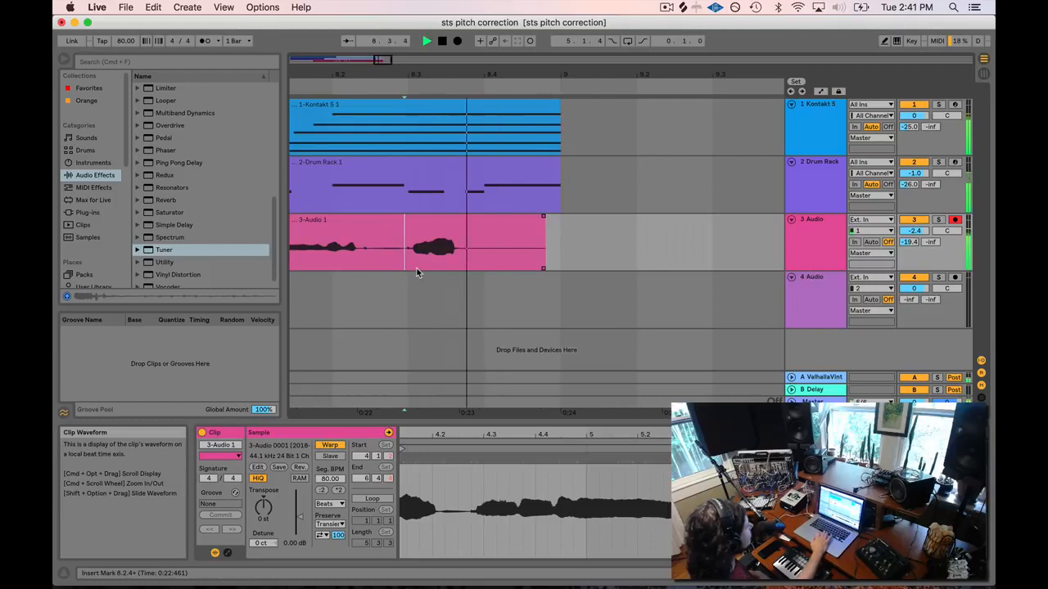
{"action": "key", "text": "space"}
Audition the next syllable through the Tuner, then split out its range (about 8.2.4–8.3.3).
{"action": "left_click", "coordinate": [814, 229]}
{"action": "left_click", "coordinate": [399, 262]}
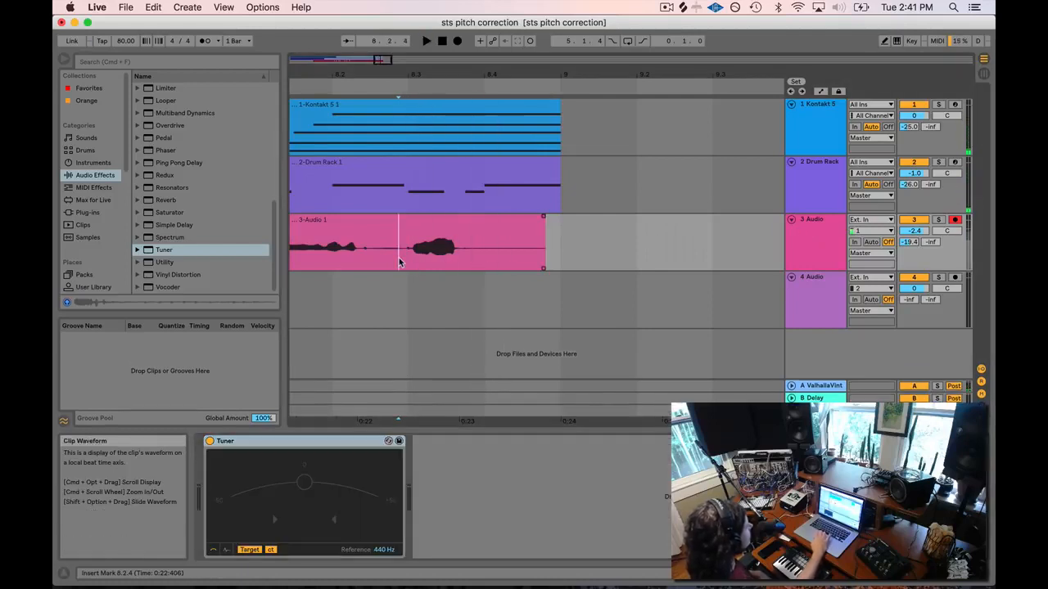
{"action": "key", "text": "space"}
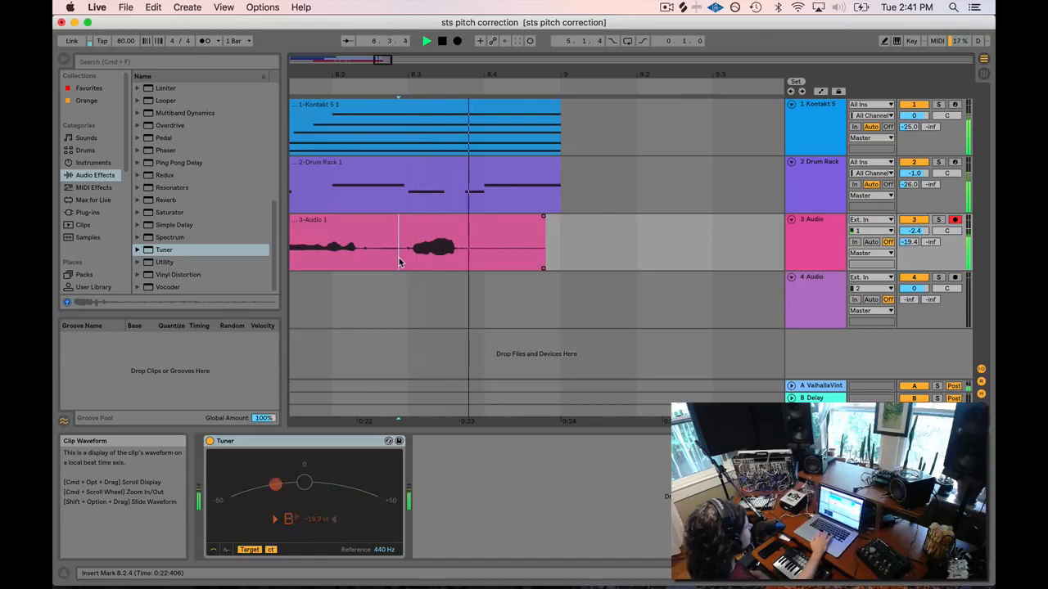
{"action": "key", "text": "space"}
{"action": "key", "text": "space"}
{"action": "key", "text": "space"}
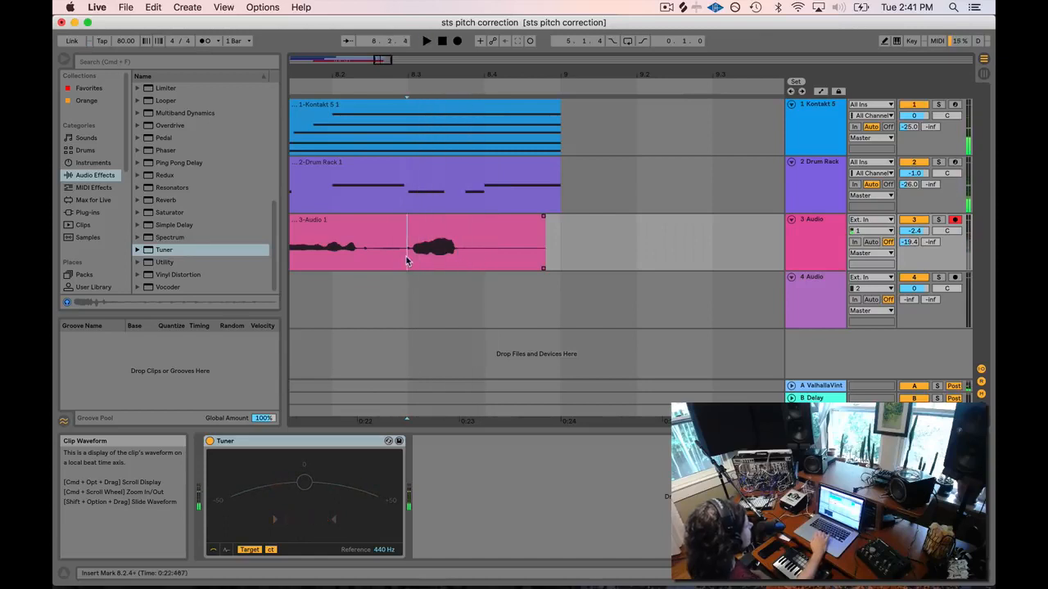
{"action": "left_click_drag", "start_coordinate": [404, 256], "coordinate": [465, 260]}
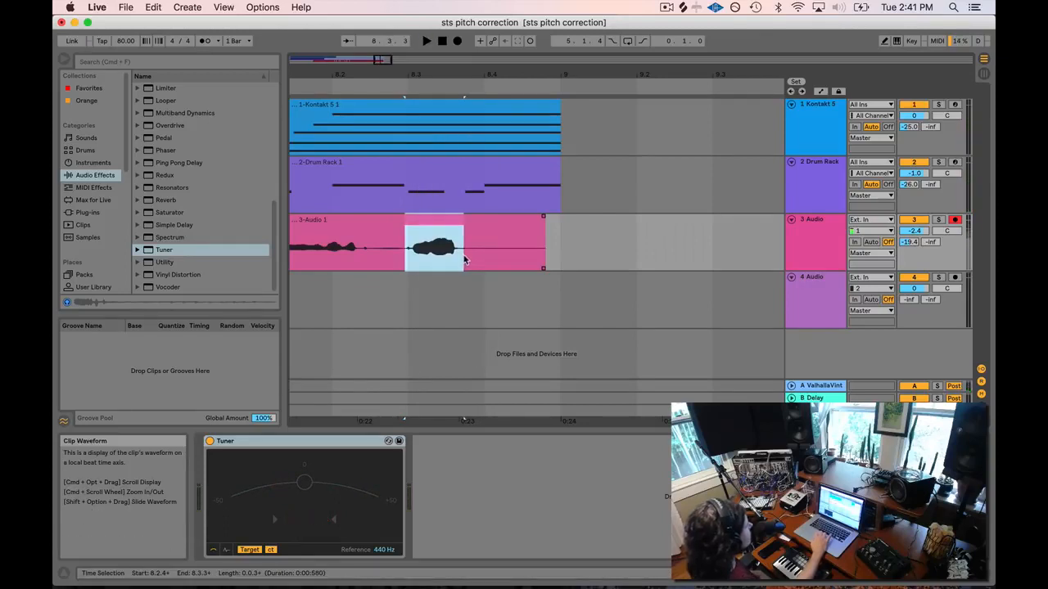
{"action": "key", "text": "super+e"}
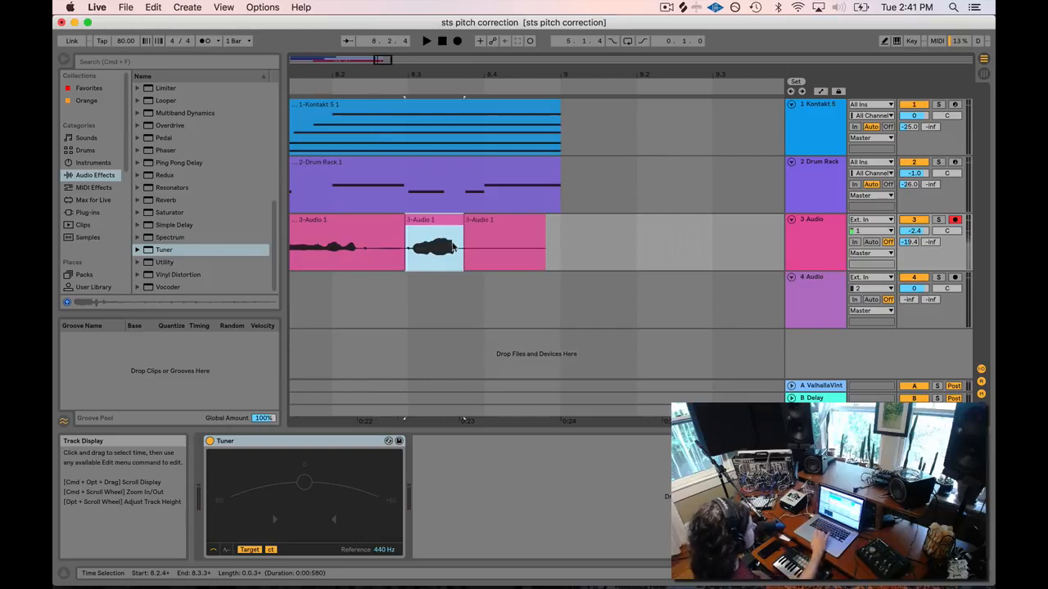
Set the isolated bar-8 syllable clip to Complex warp mode, play it, and show the Tuner.
{"action": "double_click", "coordinate": [453, 247]}
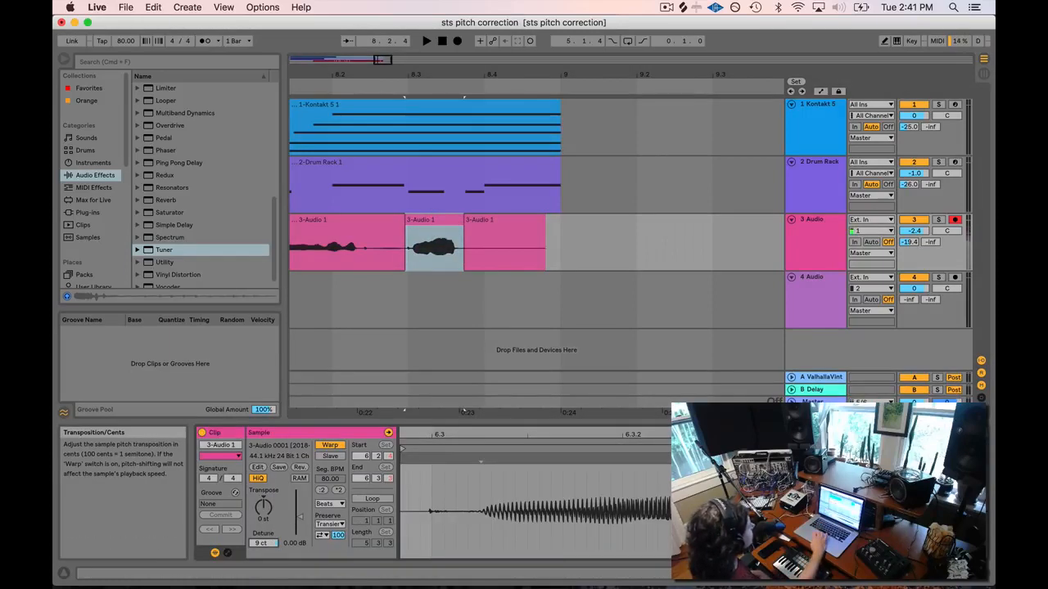
{"action": "left_click", "coordinate": [330, 524]}
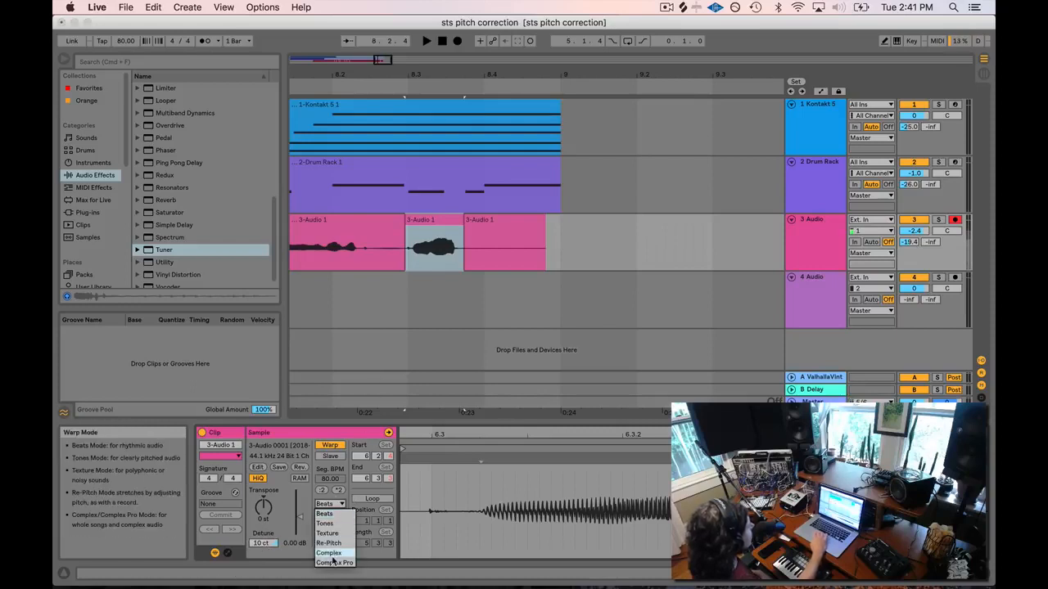
{"action": "left_click", "coordinate": [333, 554]}
{"action": "scroll", "coordinate": [415, 242], "scroll_direction": "left", "scroll_amount": 6}
{"action": "left_click", "coordinate": [470, 90]}
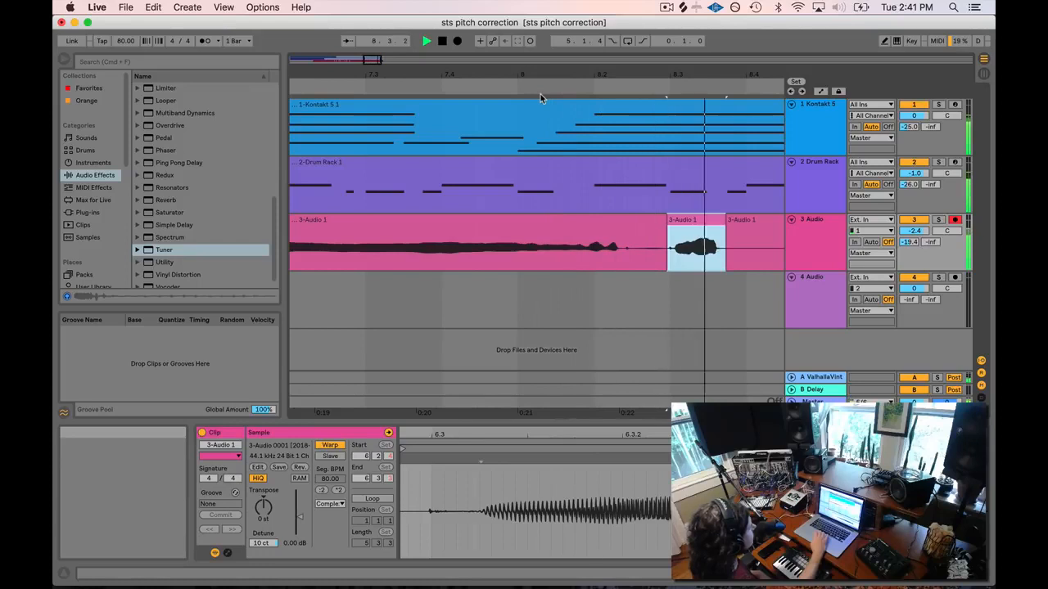
{"action": "key", "text": "space"}
{"action": "left_click", "coordinate": [824, 221]}
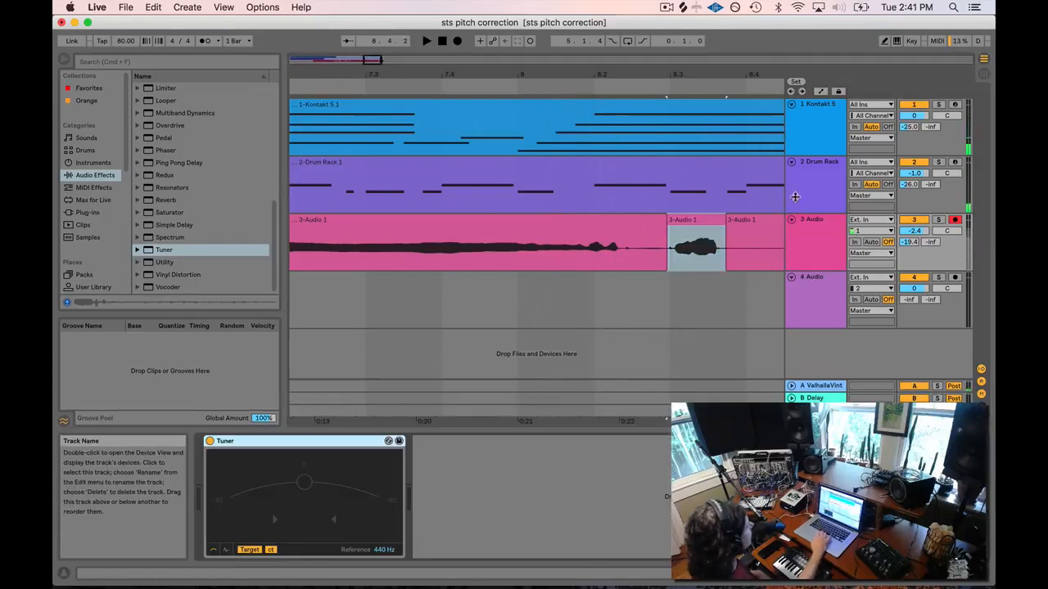
Raise the bar-8 syllable clip's detune from 10 ct to 20 ct and play it back.
{"action": "left_click", "coordinate": [610, 90]}
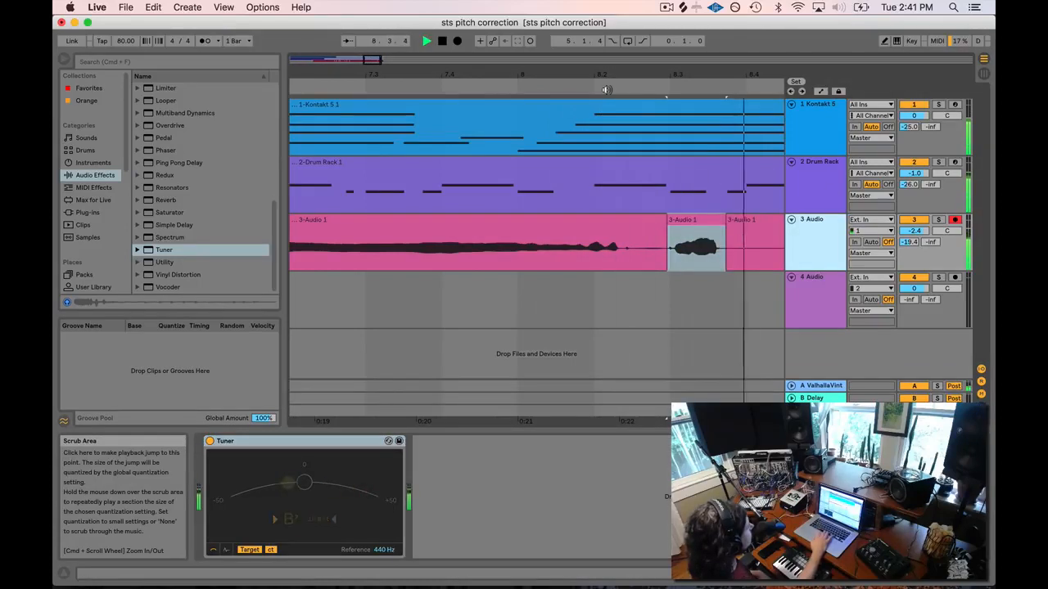
{"action": "left_click", "coordinate": [689, 218]}
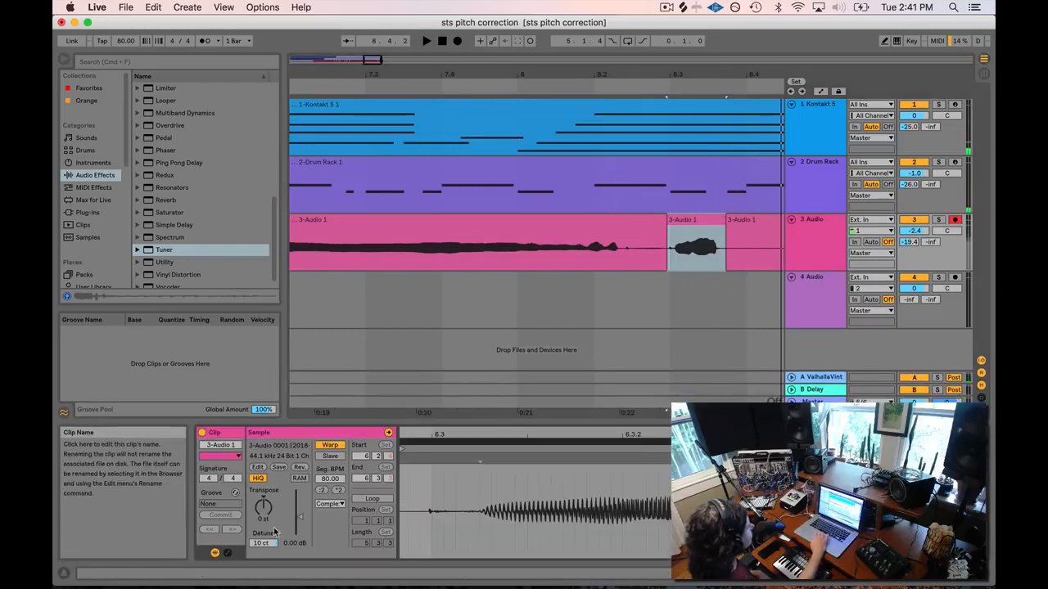
{"action": "left_click_drag", "start_coordinate": [264, 543], "coordinate": [263, 531]}
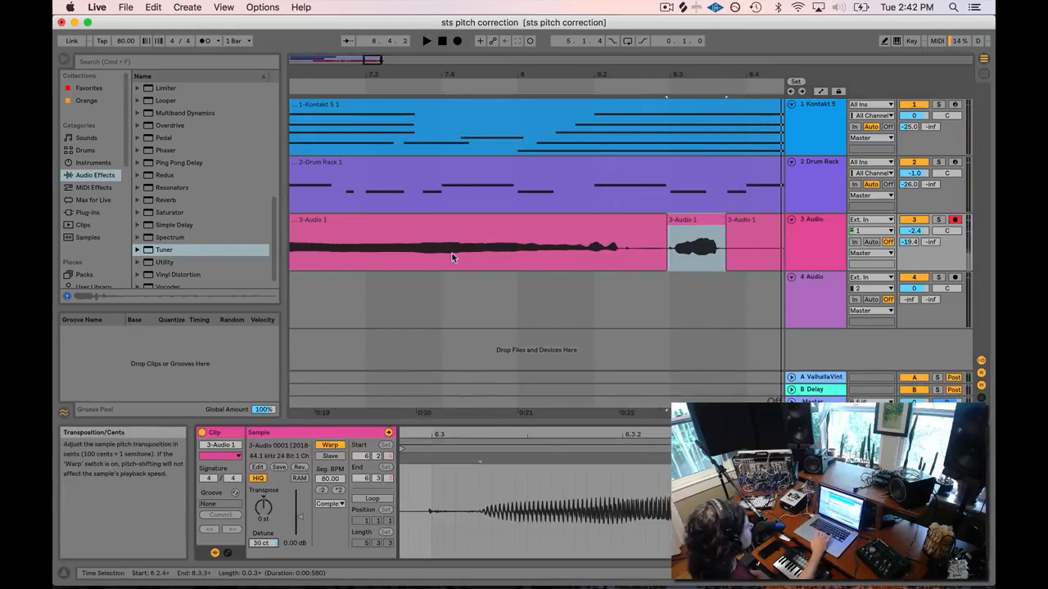
{"action": "left_click", "coordinate": [587, 85]}
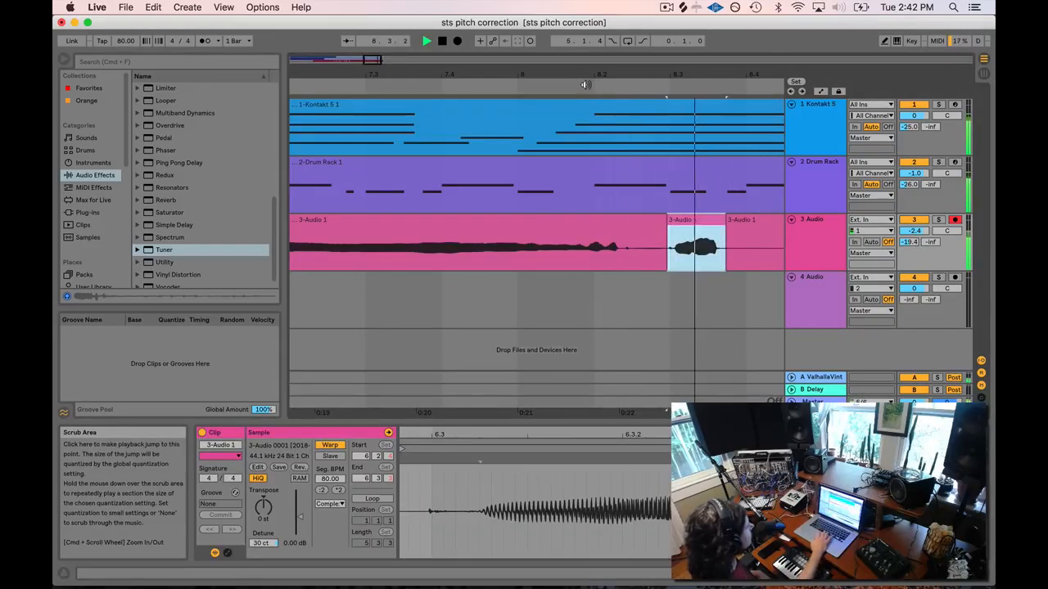
{"action": "left_click", "coordinate": [262, 543]}
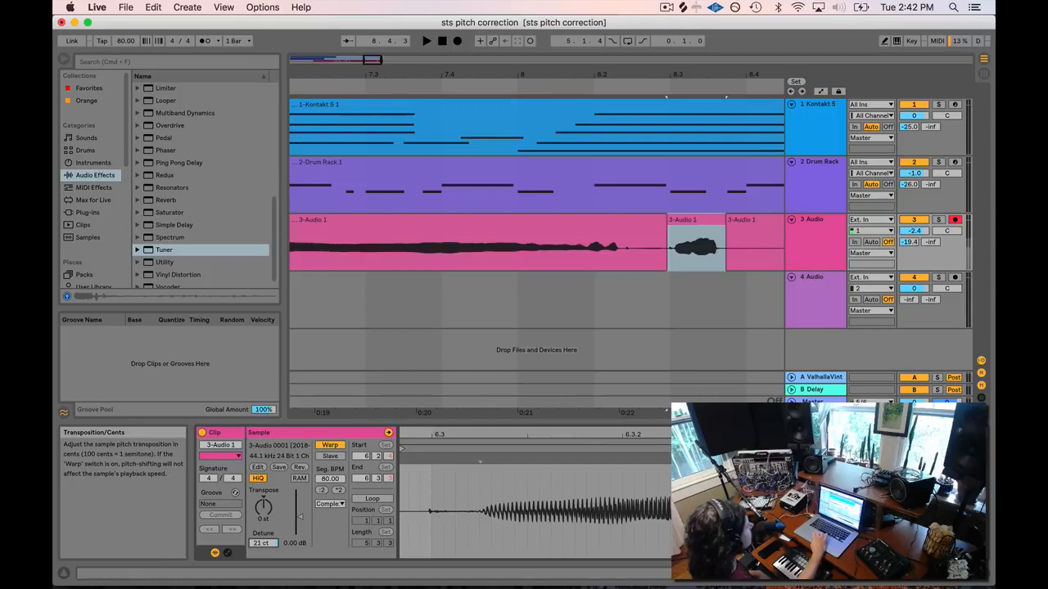
{"action": "left_click", "coordinate": [704, 219]}
{"action": "left_click", "coordinate": [503, 88]}
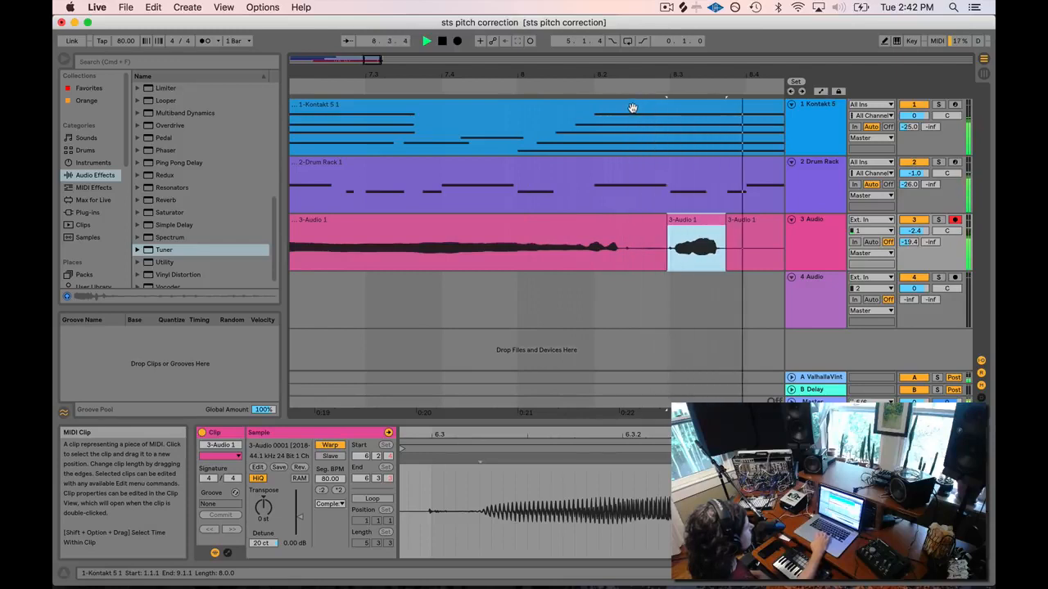
{"action": "key", "text": "space"}
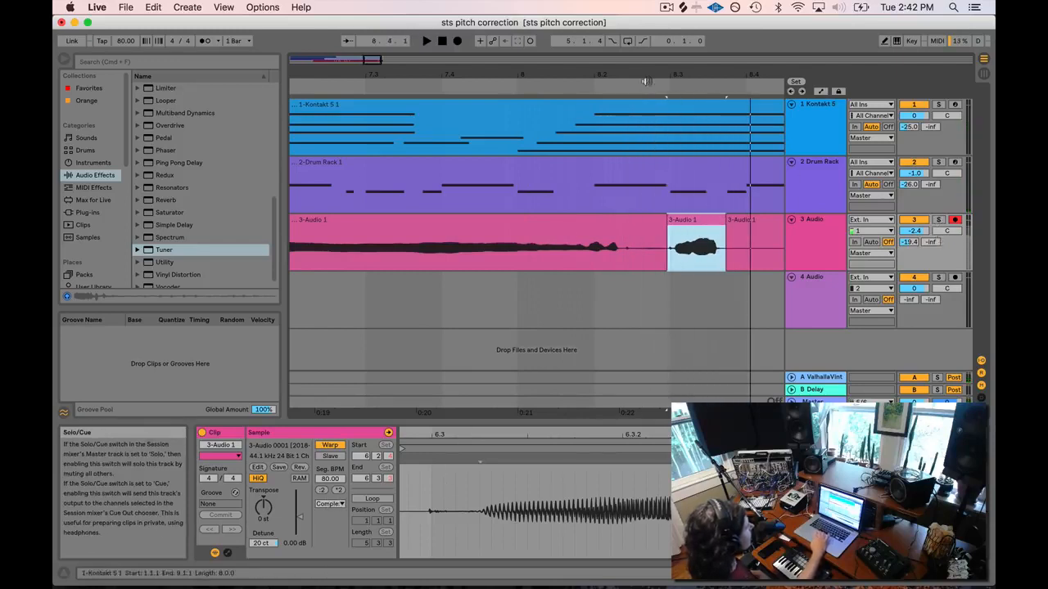
Solo the 3 Audio vocal track and replay the syllable from just before it.
{"action": "left_click", "coordinate": [938, 220]}
{"action": "left_click", "coordinate": [666, 85]}
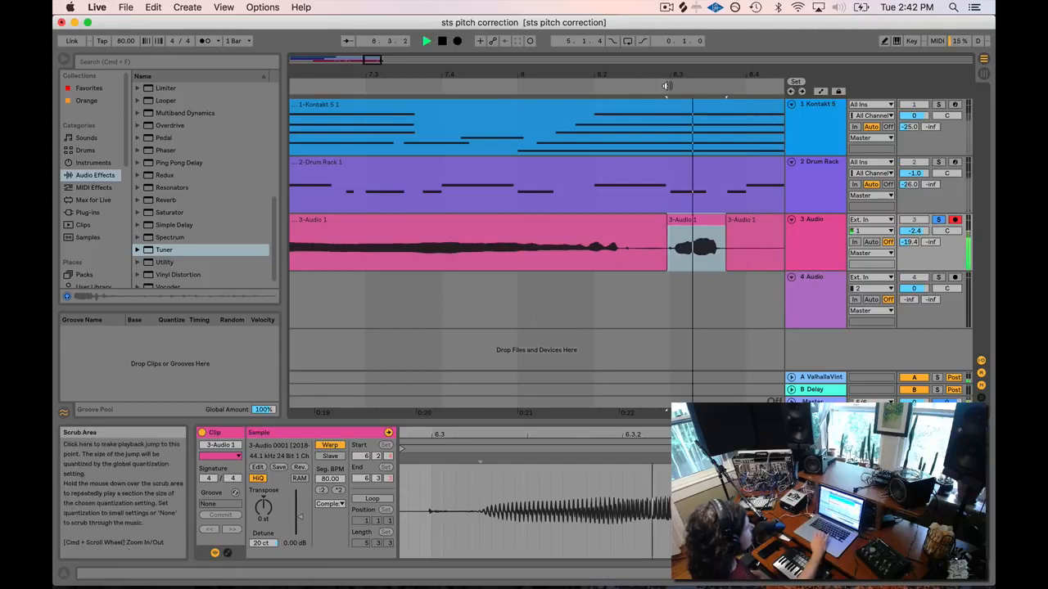
{"action": "left_click", "coordinate": [667, 85]}
{"action": "key", "text": "space"}
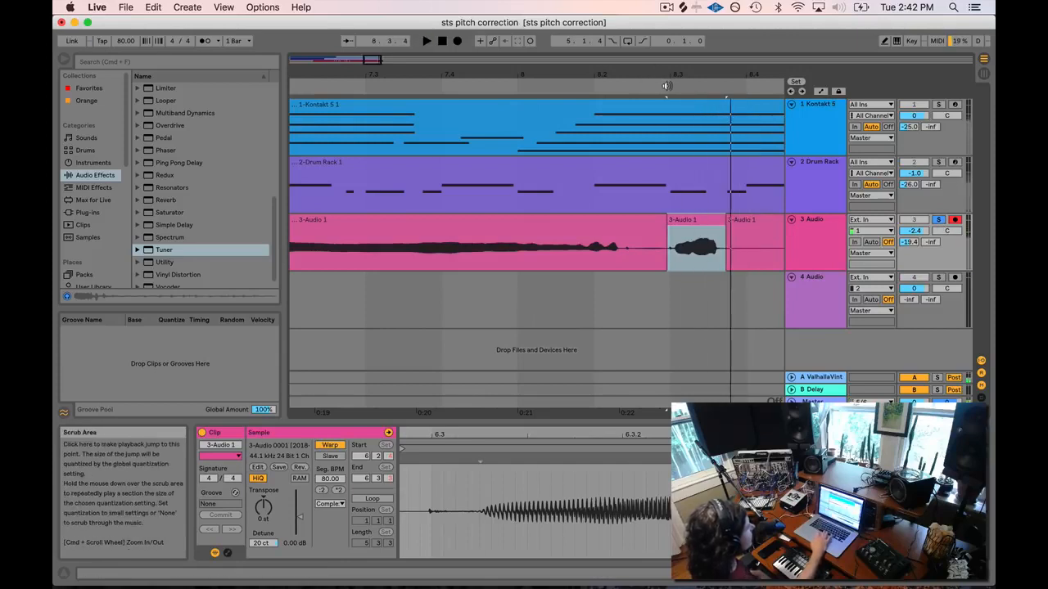
{"action": "left_click", "coordinate": [332, 504]}
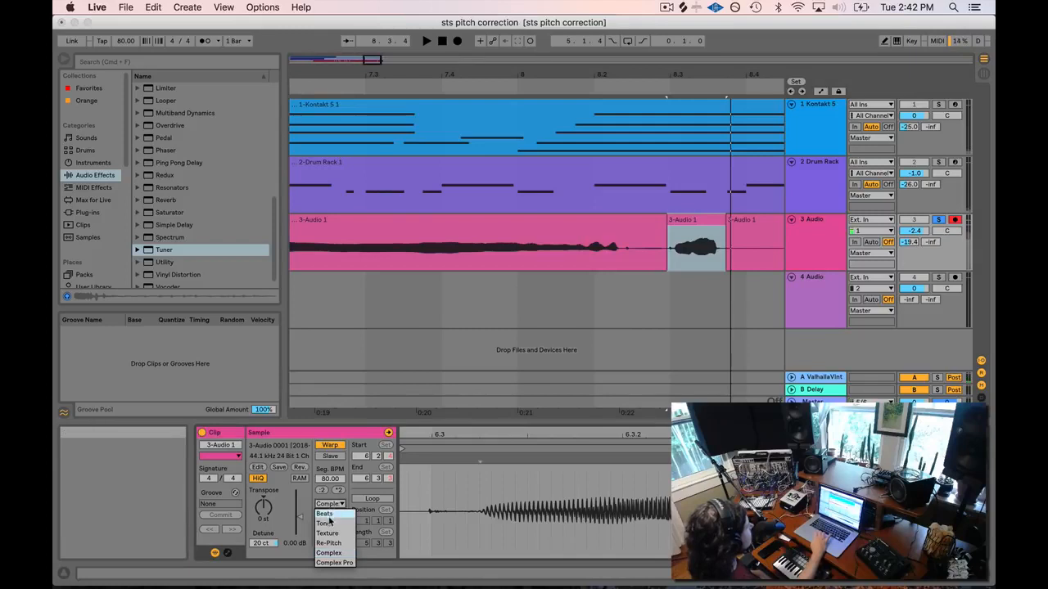
Change the bar-8 syllable clip from Complex to Tones warping, replay it, and unsolo track 3.
{"action": "left_click", "coordinate": [336, 517]}
{"action": "key", "text": "space"}
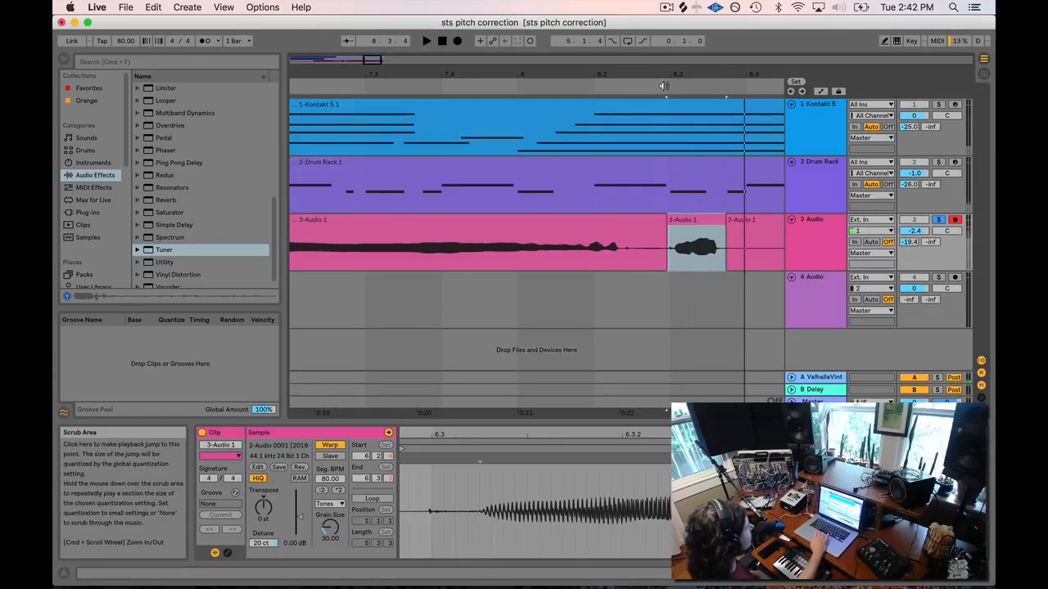
{"action": "key", "text": "space"}
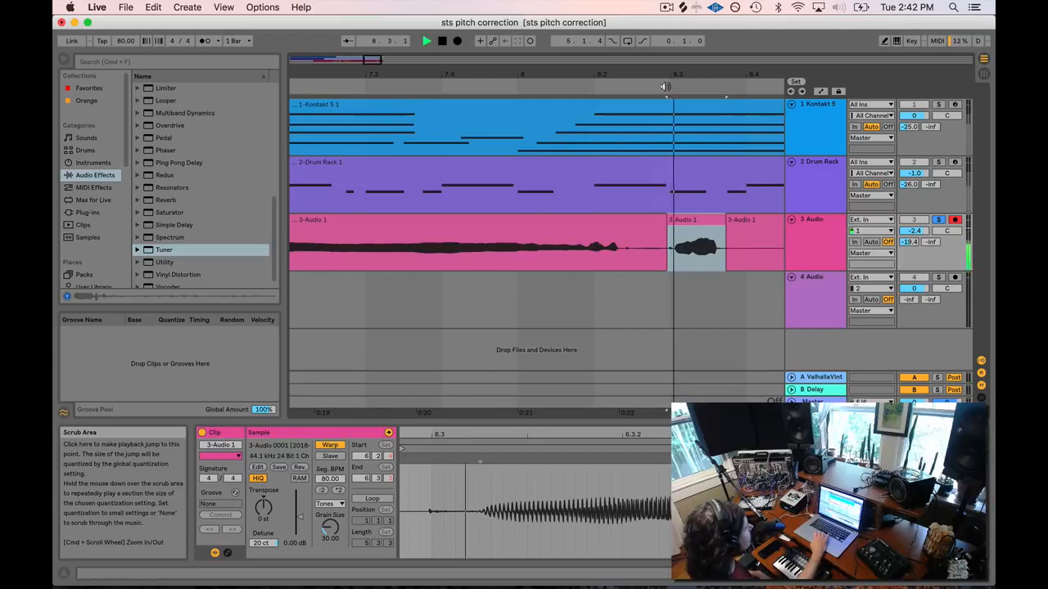
{"action": "key", "text": "space"}
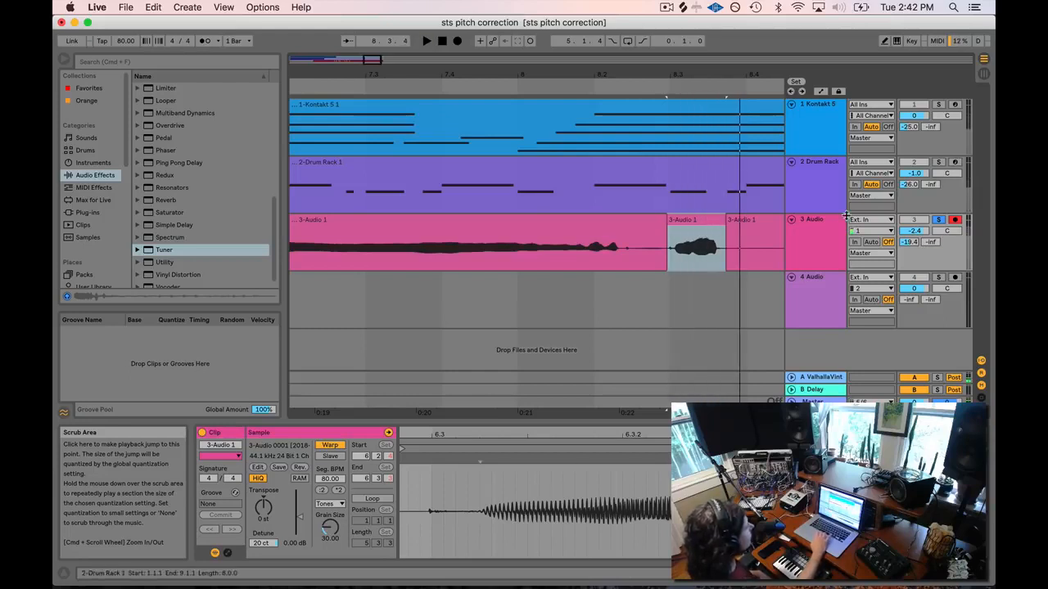
{"action": "left_click", "coordinate": [938, 220]}
{"action": "left_click_drag", "start_coordinate": [382, 60], "coordinate": [373, 34]}
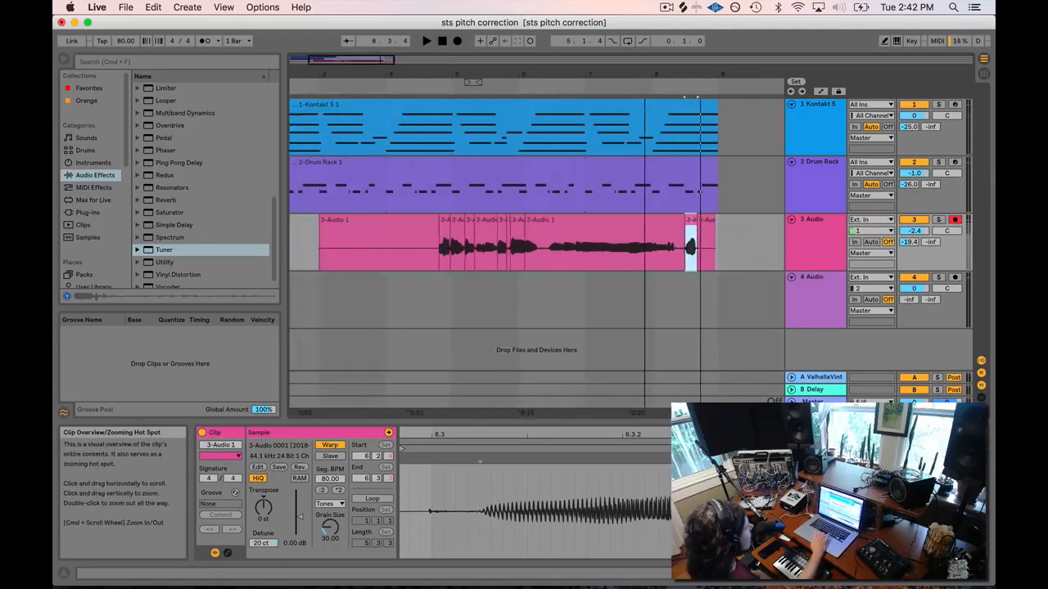
{"action": "left_click", "coordinate": [603, 227]}
{"action": "left_click", "coordinate": [691, 224]}
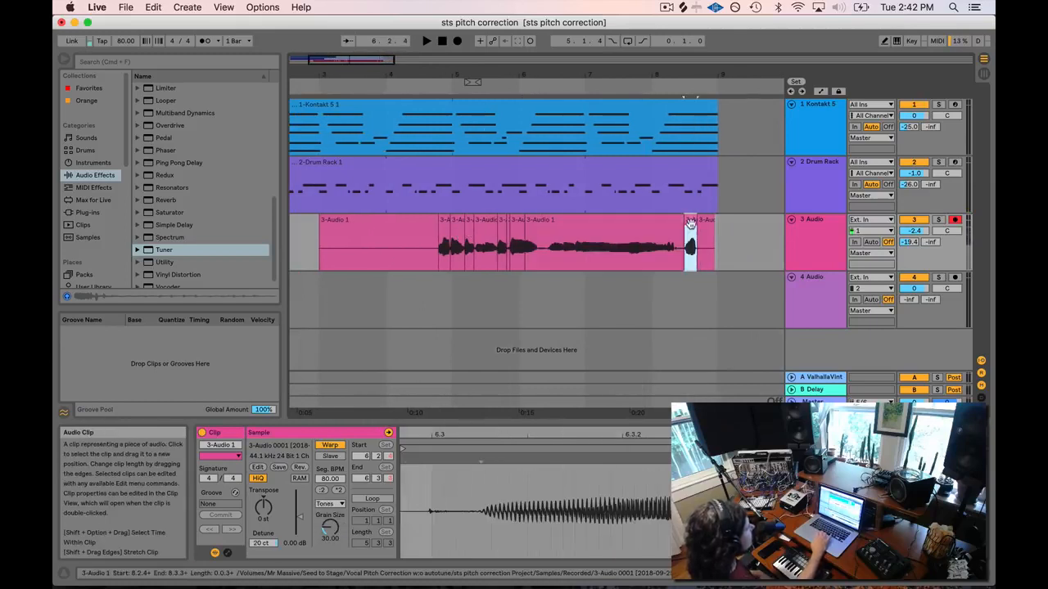
{"action": "double_click", "coordinate": [821, 225]}
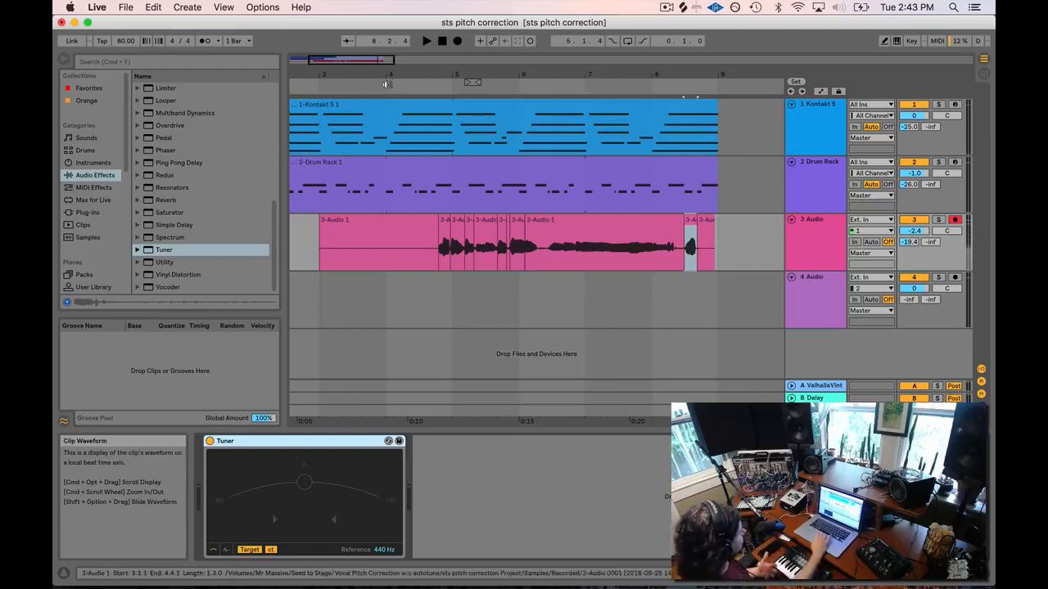
{"action": "left_click_drag", "start_coordinate": [344, 63], "coordinate": [352, 63]}
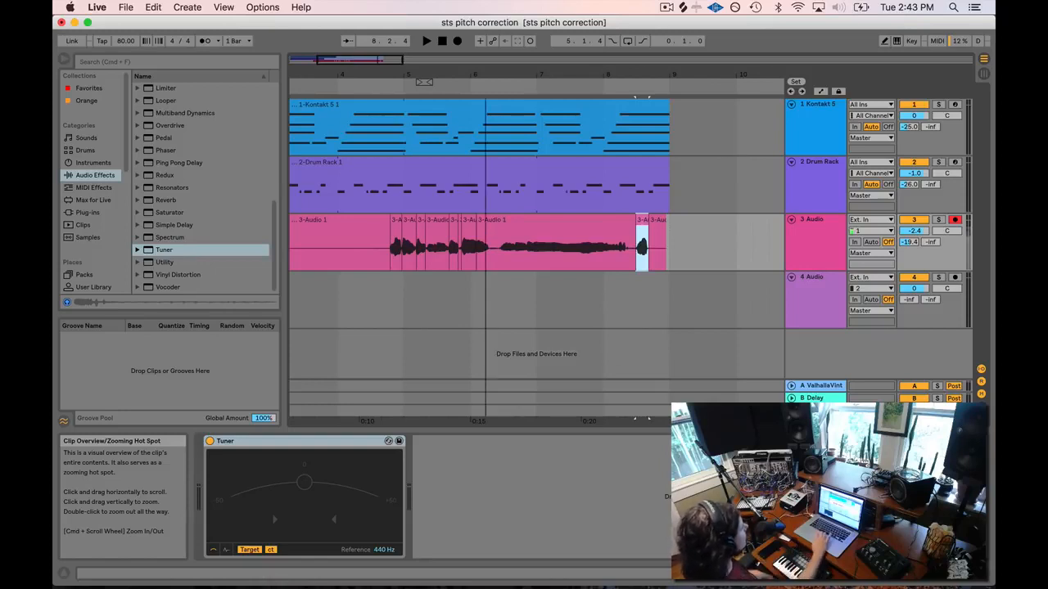
{"action": "mouse_move", "coordinate": [485, 75]}
{"action": "left_mouse_down"}
{"action": "mouse_move", "coordinate": [484, 50]}
{"action": "mouse_move", "coordinate": [486, 87]}
{"action": "left_mouse_up"}
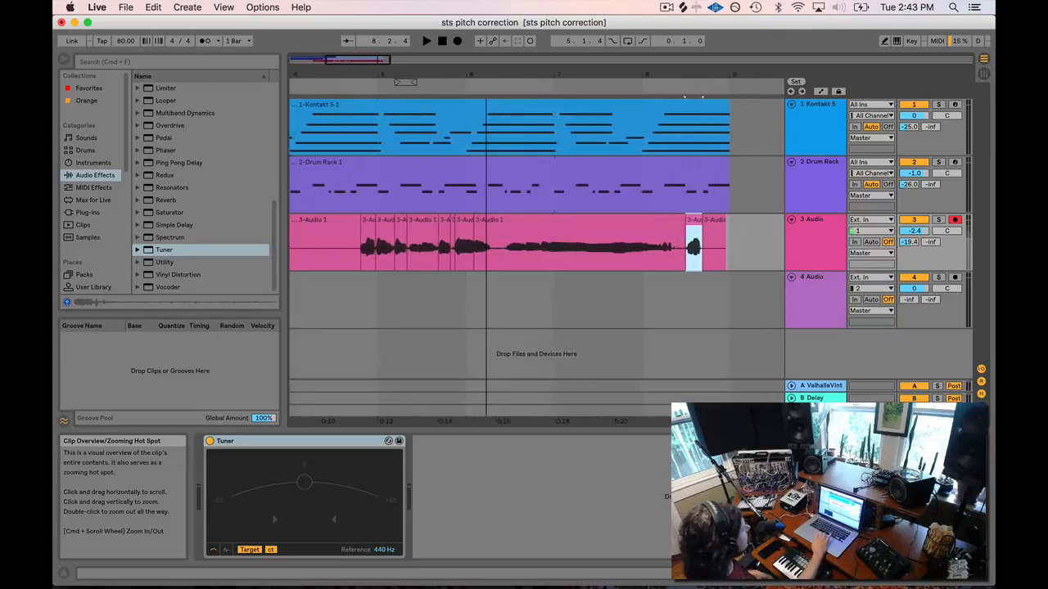
{"action": "left_click_drag", "start_coordinate": [351, 67], "coordinate": [351, 63]}
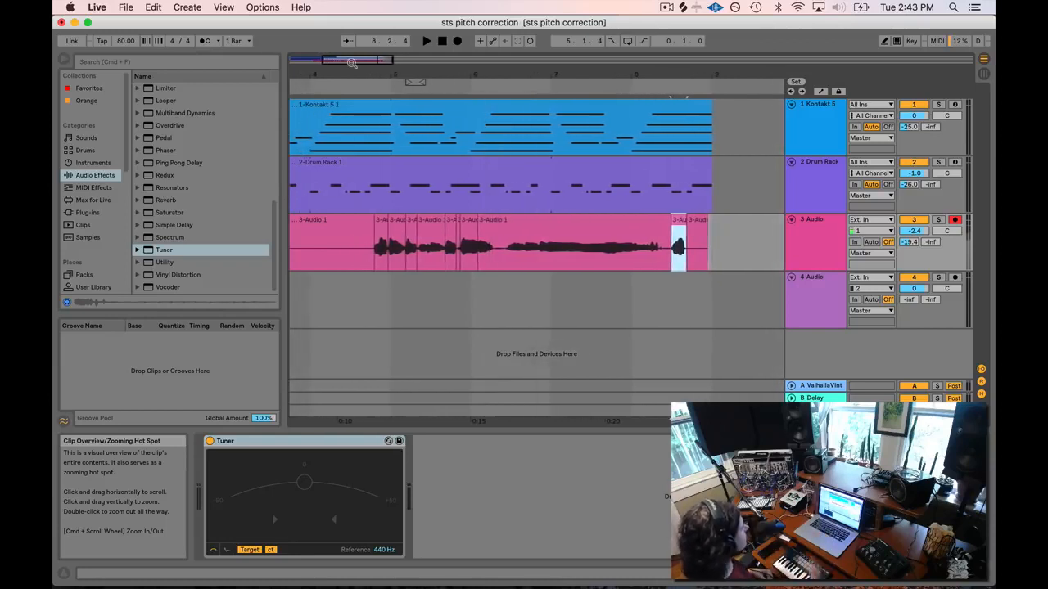
{"action": "left_click_drag", "start_coordinate": [352, 63], "coordinate": [355, 64]}
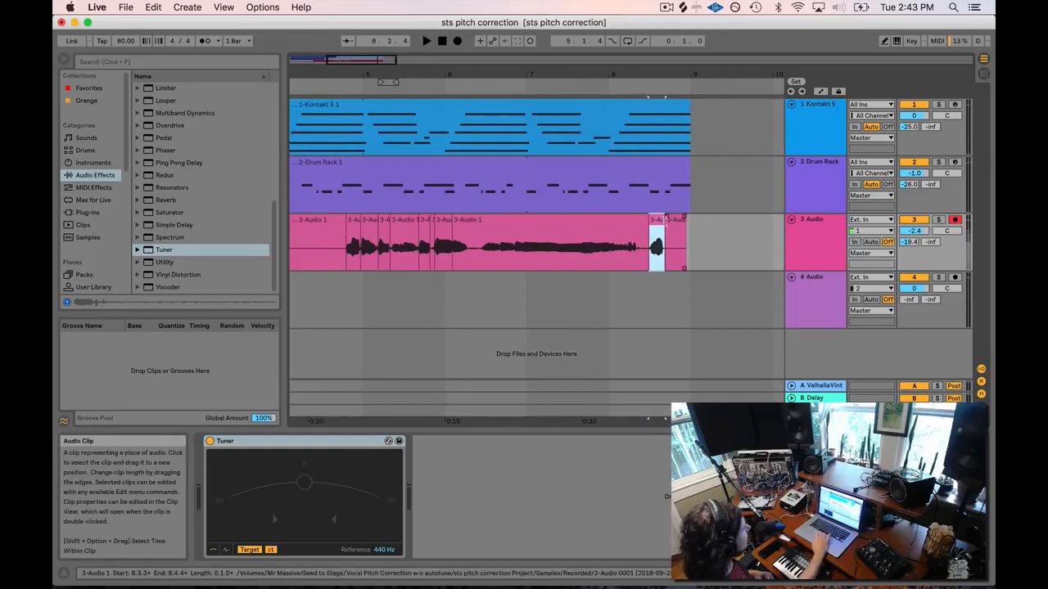
{"action": "left_click", "coordinate": [657, 220]}
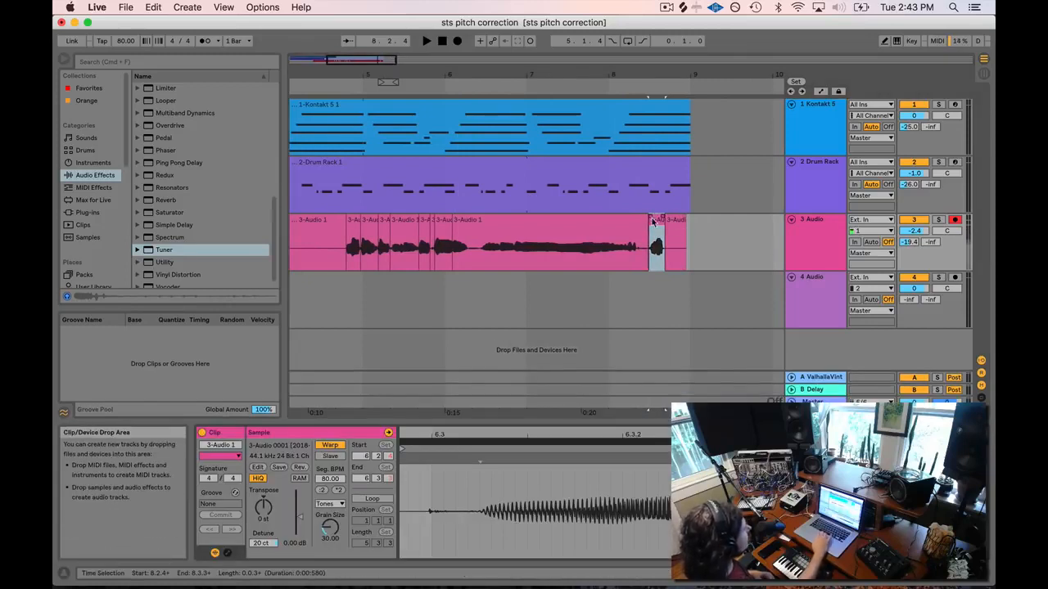
{"action": "left_click", "coordinate": [495, 223]}
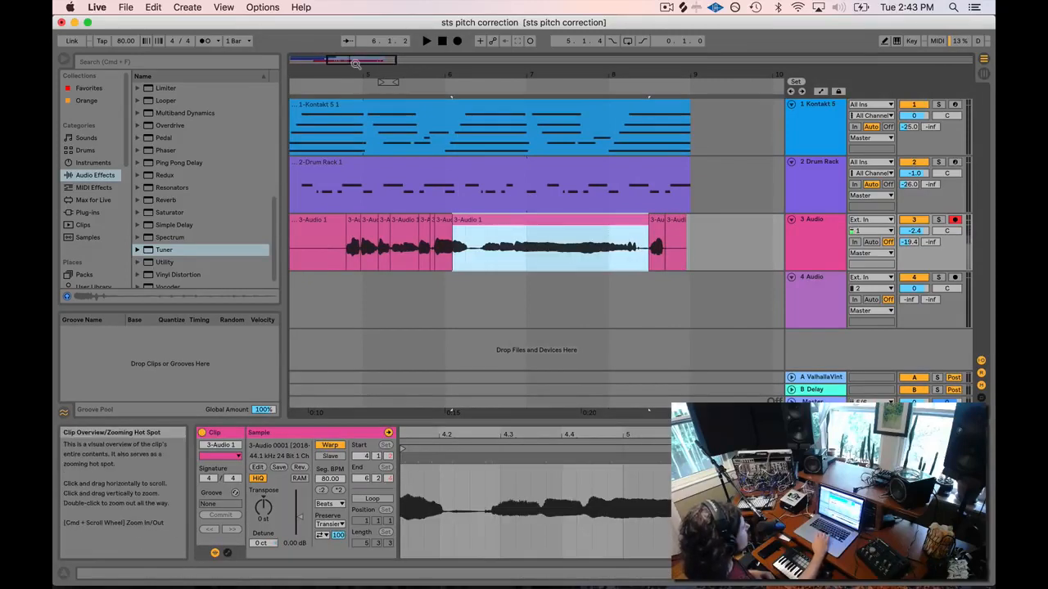
{"action": "mouse_move", "coordinate": [356, 62]}
{"action": "left_mouse_down"}
{"action": "mouse_move", "coordinate": [352, 51]}
{"action": "mouse_move", "coordinate": [352, 65]}
{"action": "left_mouse_up"}
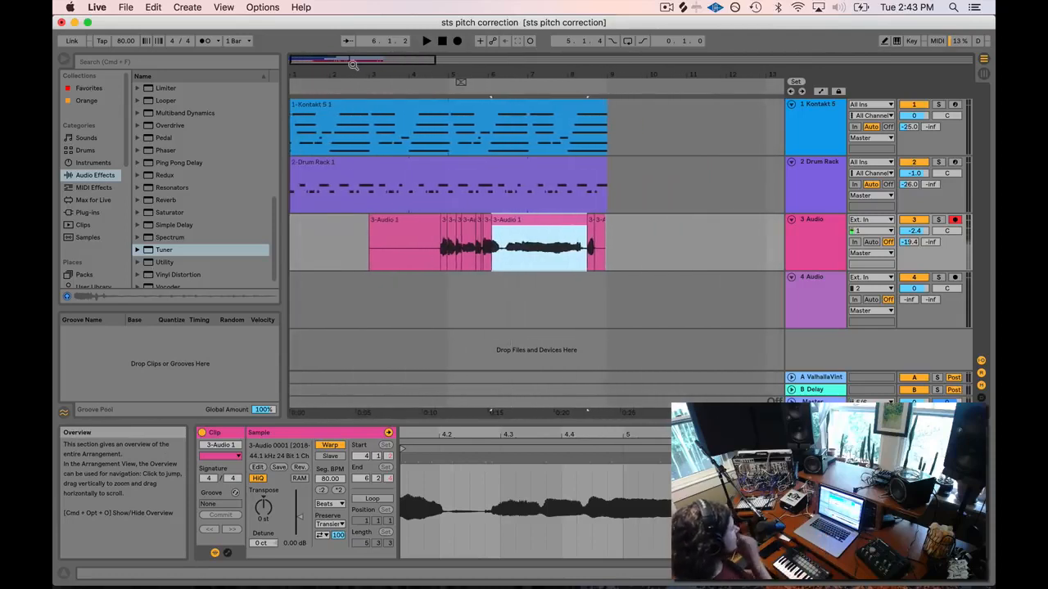
{"action": "left_click", "coordinate": [667, 7]}
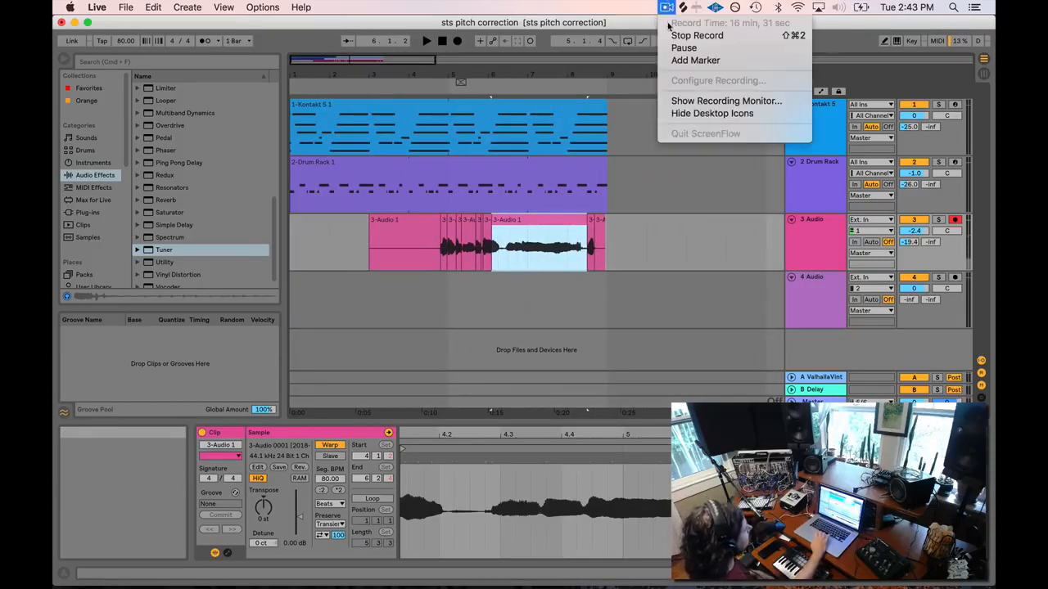